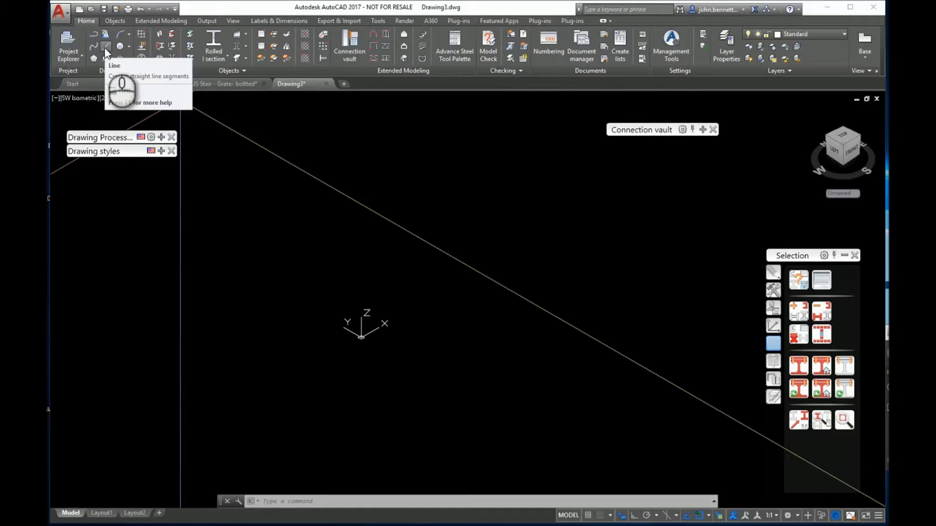
# Step: Start a line at 0,0,0 and draw its first segment 121 long along the X axis with Ortho on
pyautogui.click(105, 47)
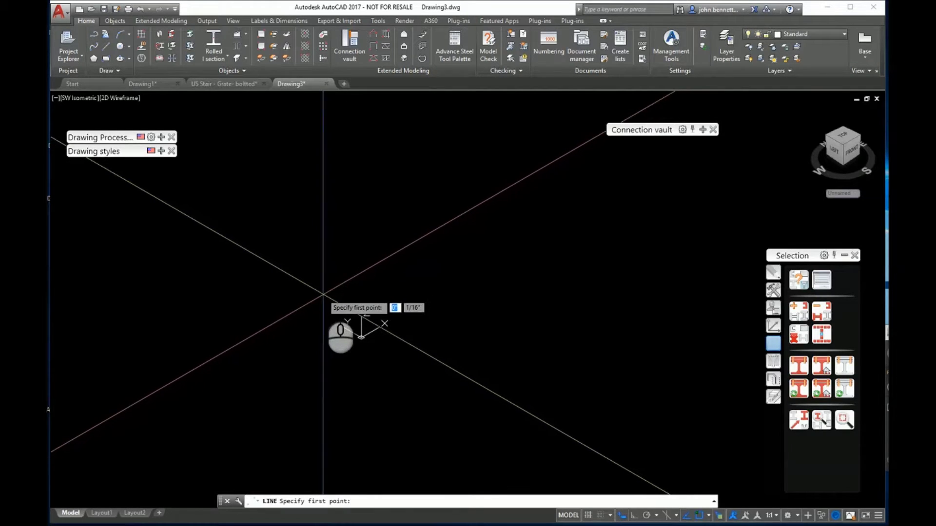
pyautogui.write(',0')
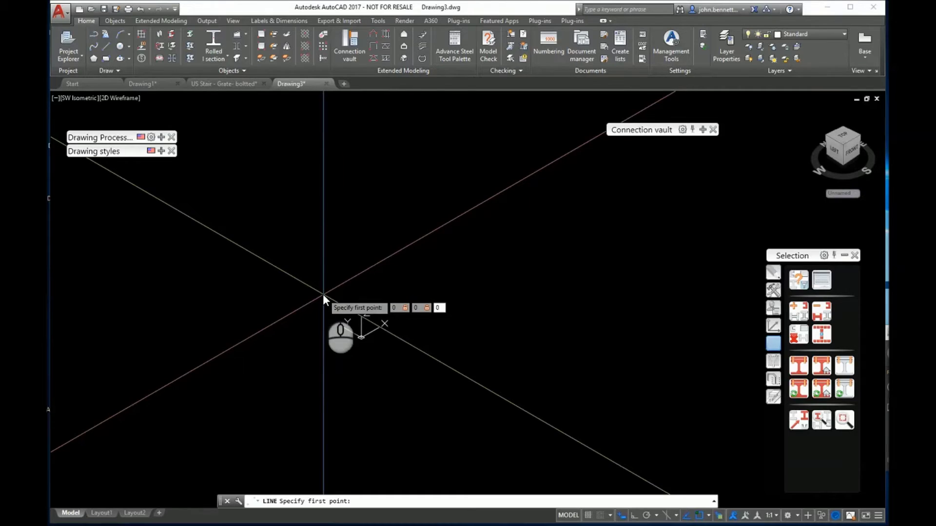
pyautogui.press('Return')
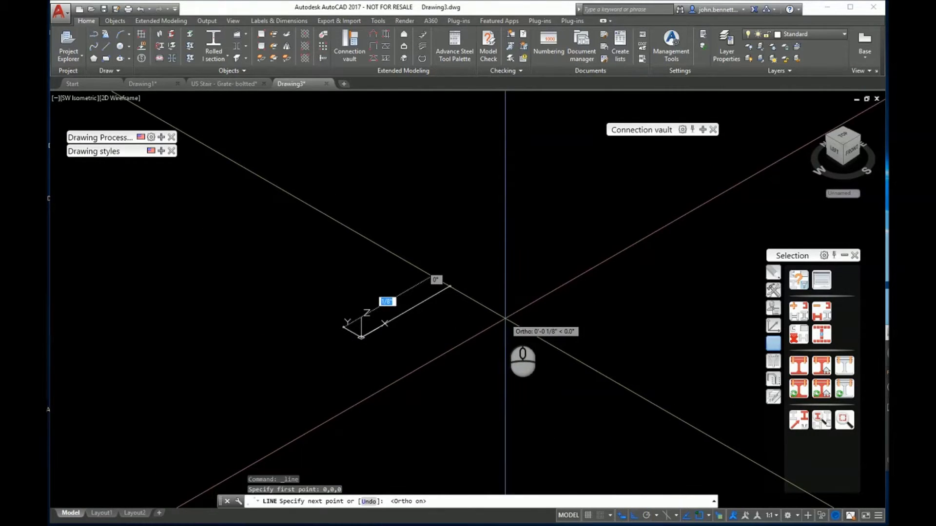
pyautogui.press('Return')
# Step: Continue the line 77 straight up and 36 along X, and finish it as the stair's layout path
pyautogui.scroll(-8, 484, 255)
pyautogui.scroll(-10, 566, 232)
pyautogui.moveTo(618, 277); pyautogui.dragTo(326, 476, button='middle')
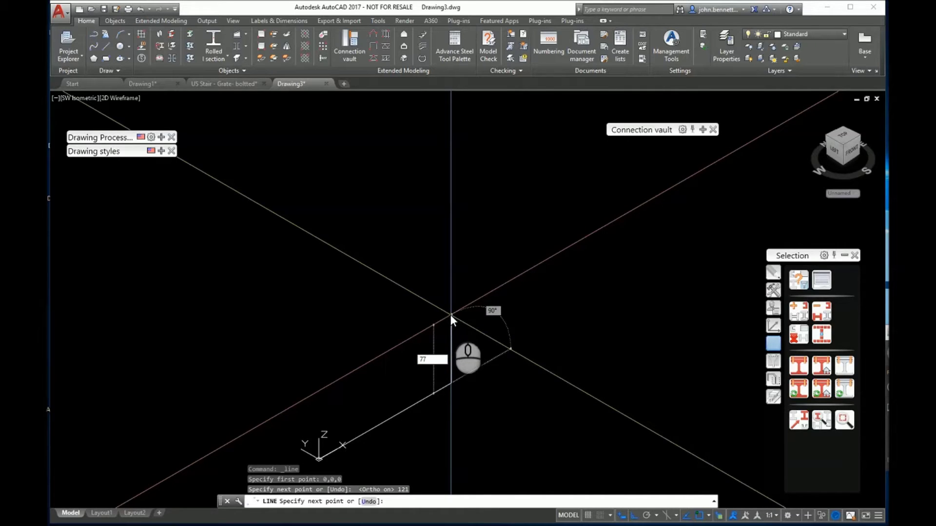
pyautogui.press('Return')
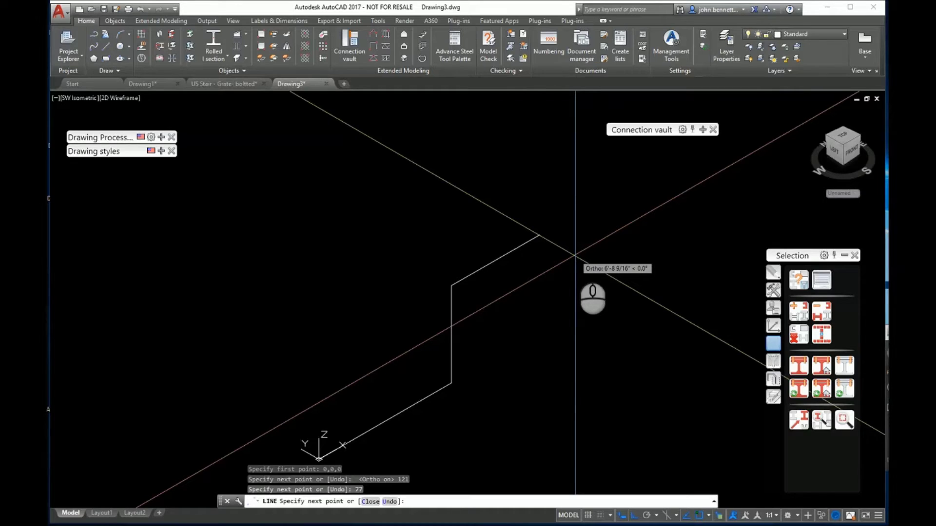
pyautogui.write('36')
pyautogui.press('Return')
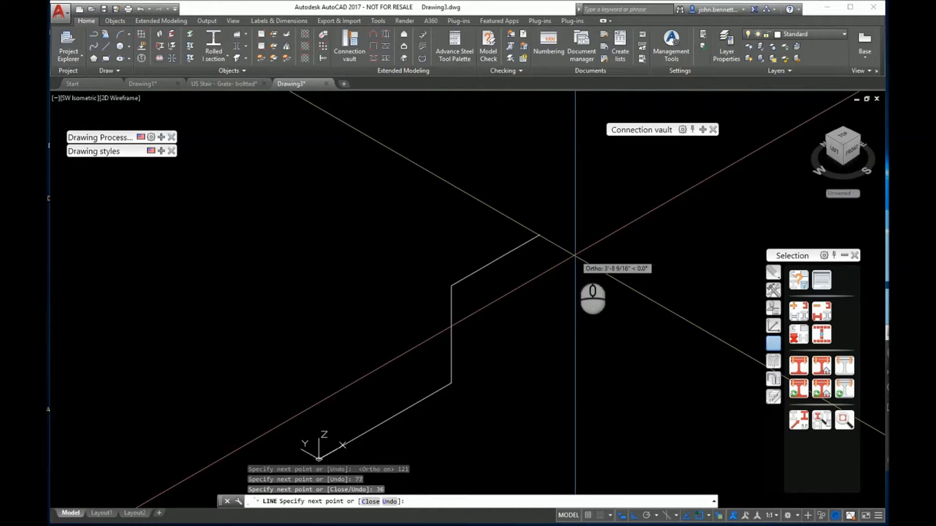
pyautogui.press('Return')
# Step: Create a stair by start and end point, from the origin to the upper end of the vertical line, with middle alignment
pyautogui.scroll(-3, 439, 372)
pyautogui.moveTo(390, 407); pyautogui.dragTo(386, 383, button='middle')
pyautogui.click(422, 37)
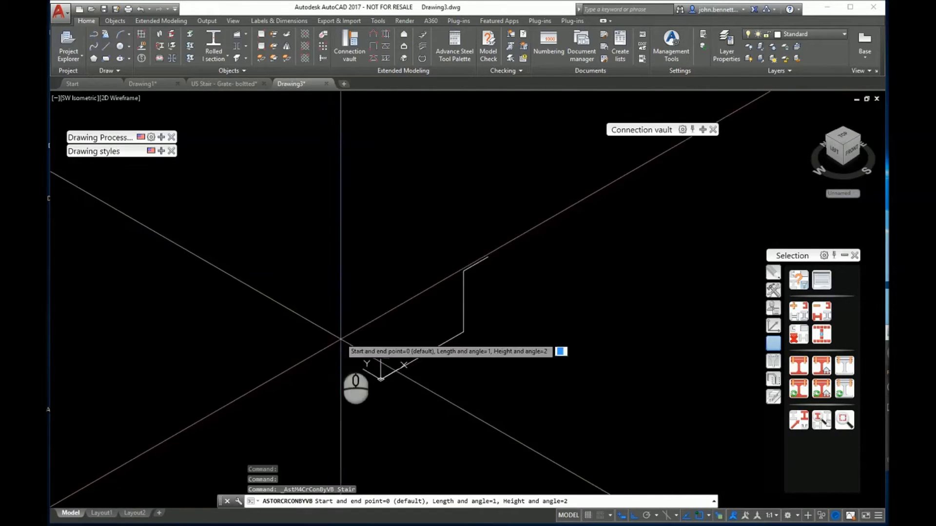
pyautogui.press('Return')
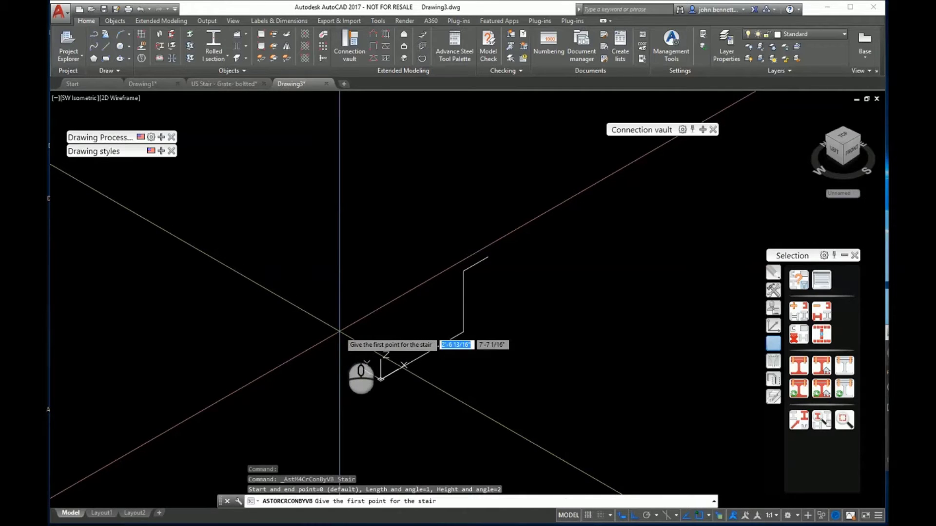
pyautogui.click(381, 380)
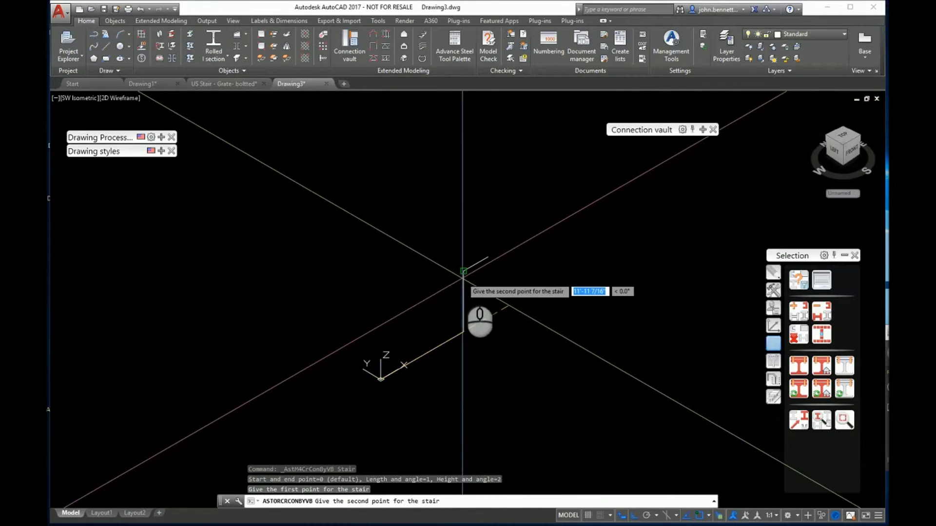
pyautogui.click(464, 271)
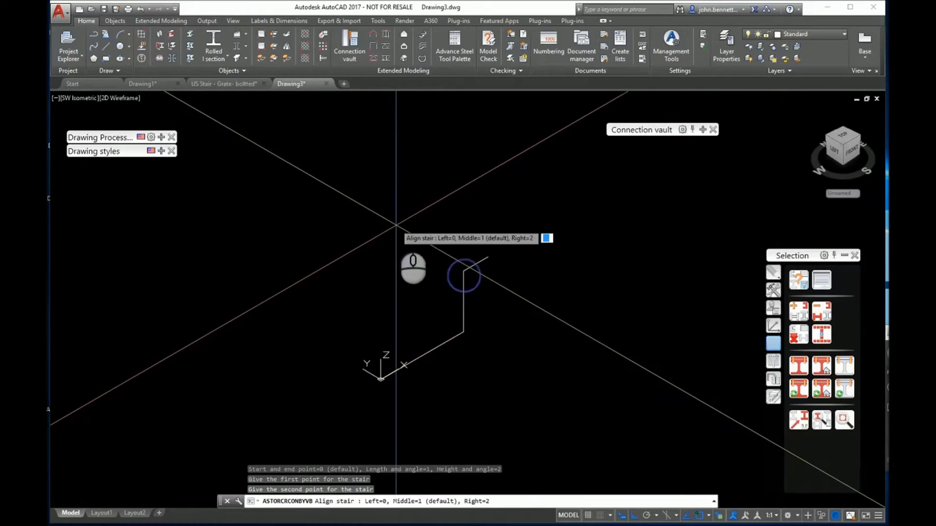
pyautogui.press('Return')
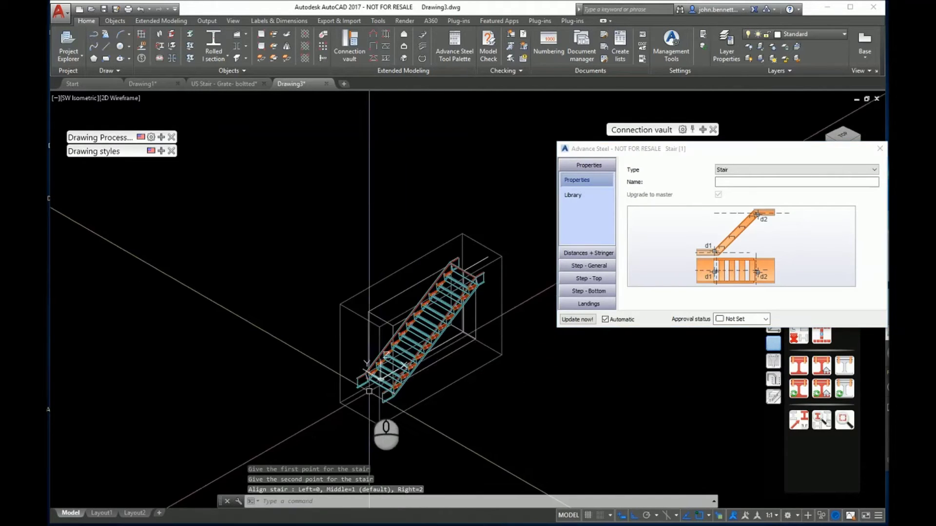
# Step: Examine the lower treads, tread supports and stringer ends of the new stair up close
pyautogui.scroll(8, 369, 391)
pyautogui.moveTo(365, 376); pyautogui.dragTo(294, 359, button='middle')
pyautogui.moveTo(320, 258); pyautogui.dragTo(327, 305, button='middle')
pyautogui.click(249, 234)
pyautogui.click(243, 238)
pyautogui.scroll(-5, 241, 271)
pyautogui.moveTo(240, 272); pyautogui.dragTo(226, 295, button='middle')
pyautogui.moveTo(277, 288); pyautogui.dragTo(271, 301, button='middle')
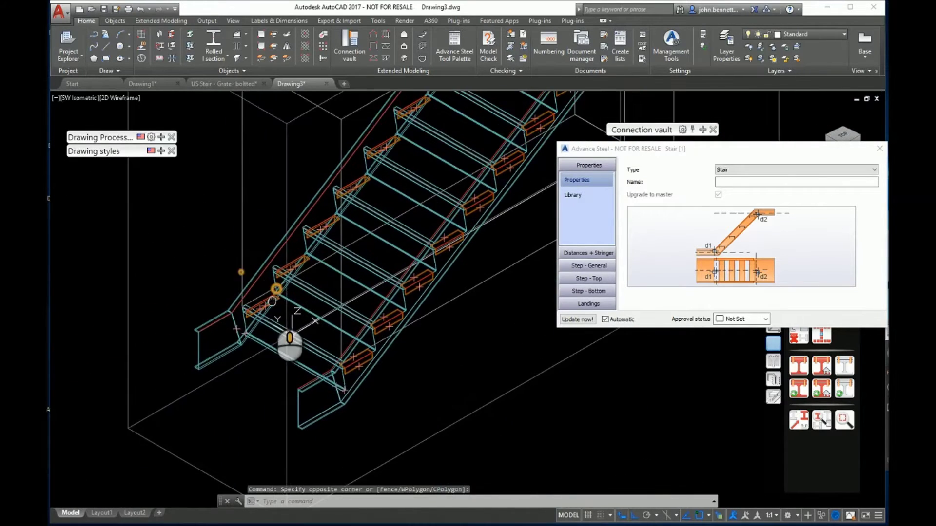
pyautogui.scroll(3, 298, 244)
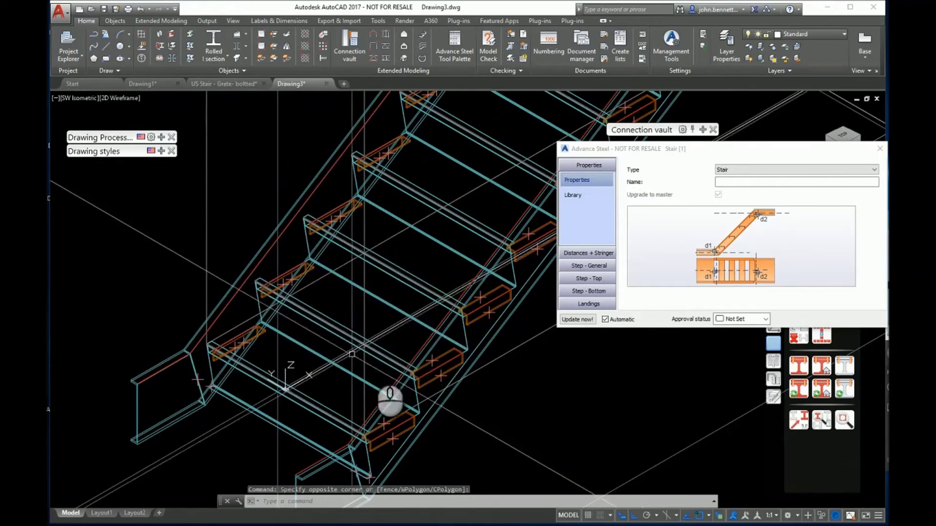
pyautogui.moveTo(318, 299); pyautogui.dragTo(333, 268, button='middle')
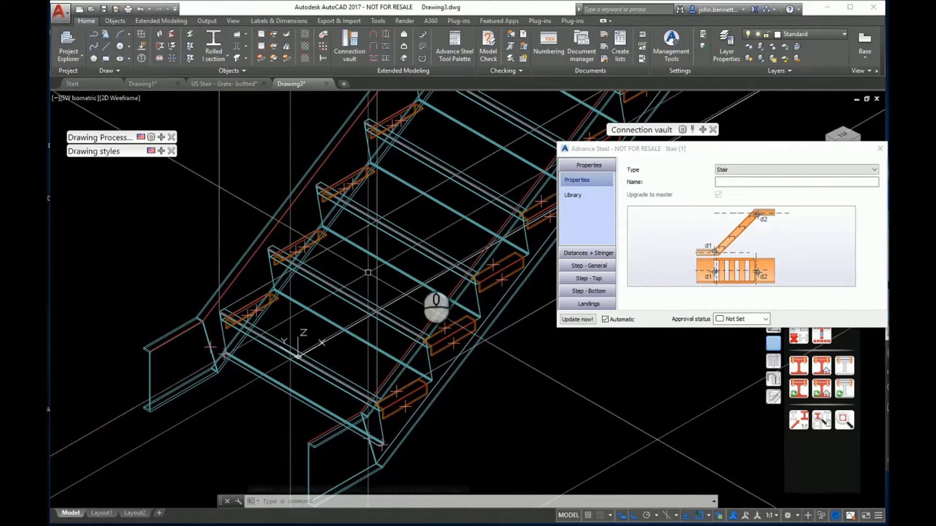
# Step: Review the stair's overall distances and general step size settings against the whole stair model
pyautogui.click(590, 254)
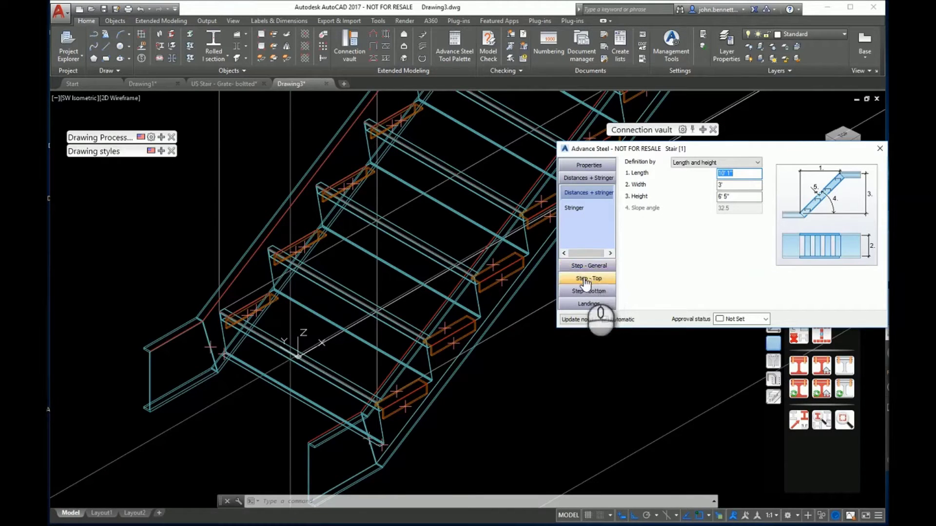
pyautogui.click(579, 270)
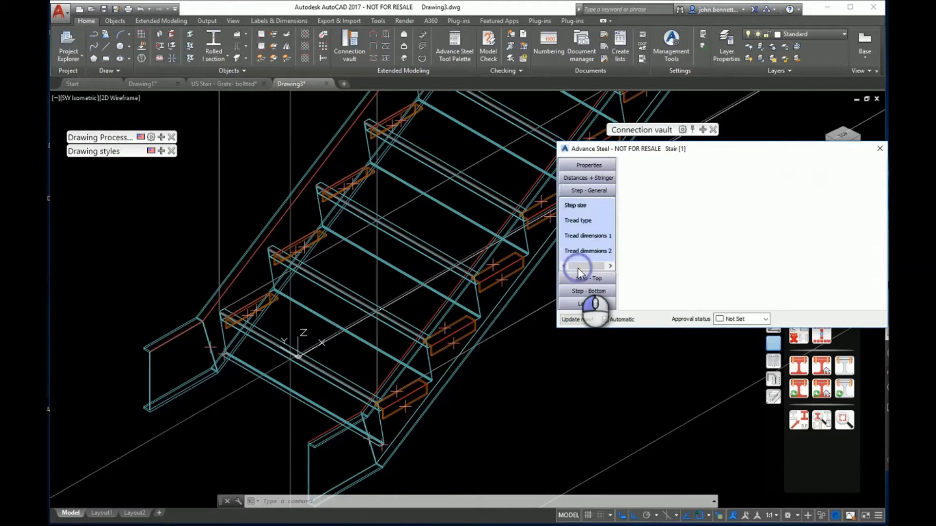
pyautogui.scroll(-4, 338, 358)
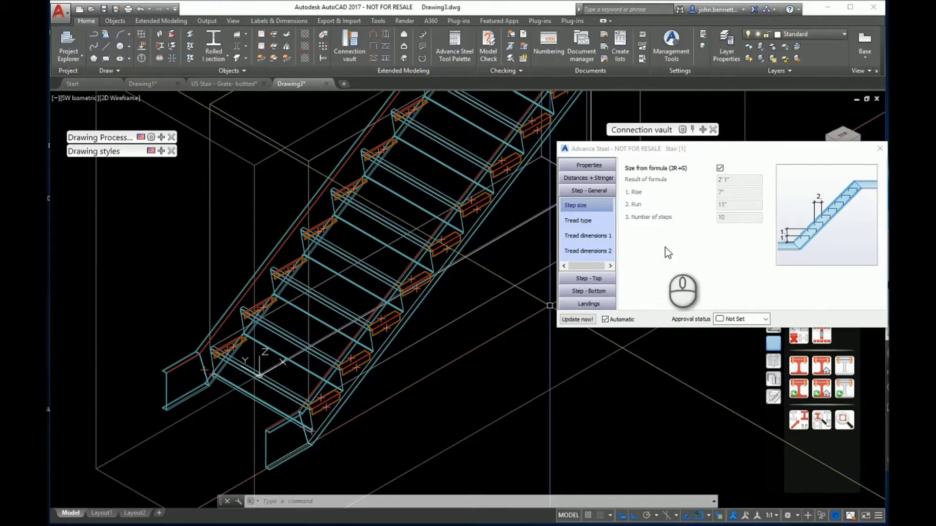
pyautogui.scroll(-5, 488, 279)
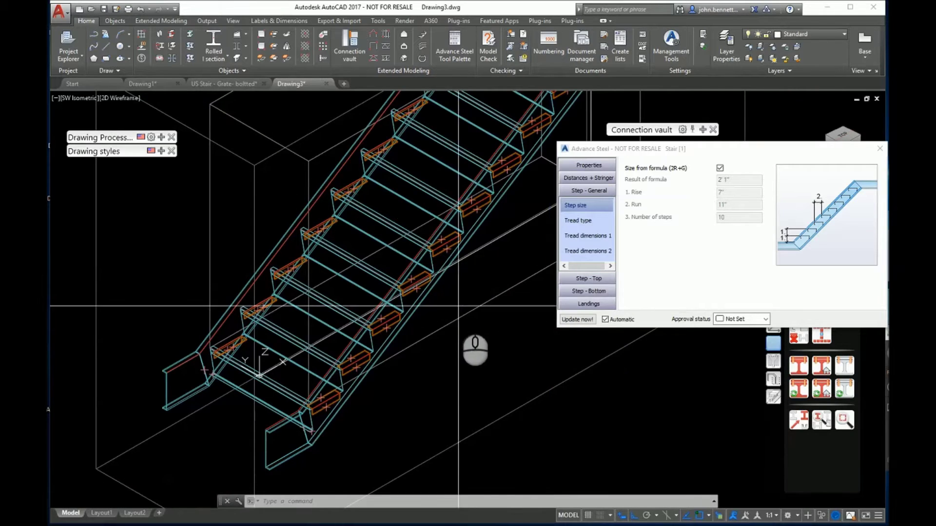
pyautogui.click(450, 254)
pyautogui.keyDown('shift'); pyautogui.moveTo(449, 253); pyautogui.dragTo(547, 316, button='middle'); pyautogui.keyUp('shift')
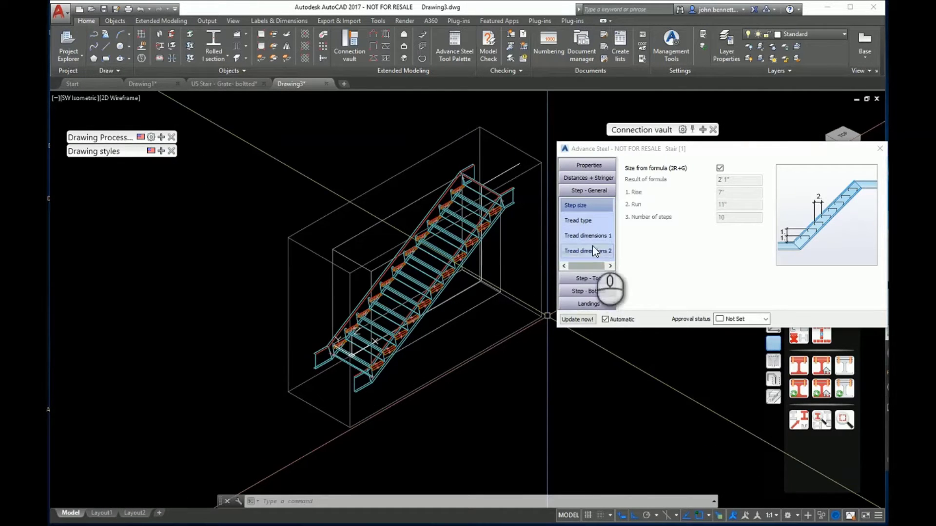
# Step: Change the stair's general tread type to Type 1
pyautogui.click(578, 222)
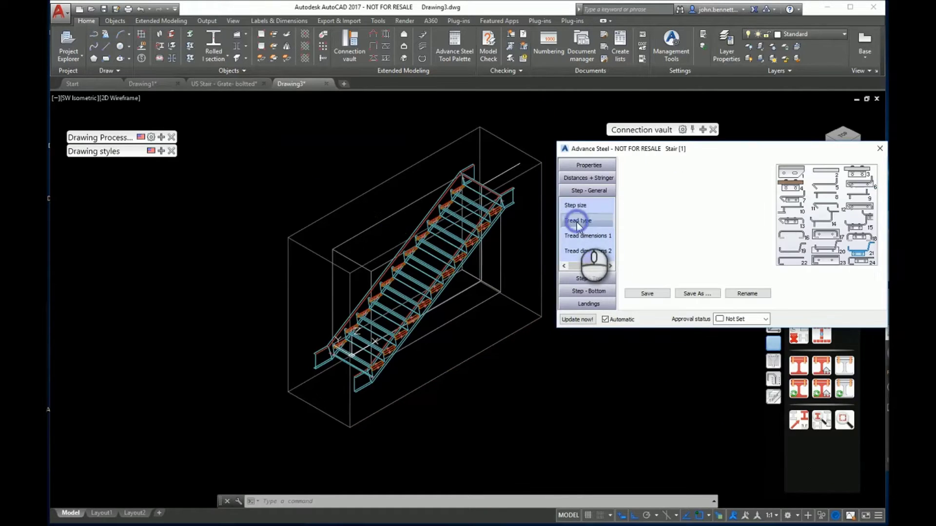
pyautogui.scroll(5, 370, 385)
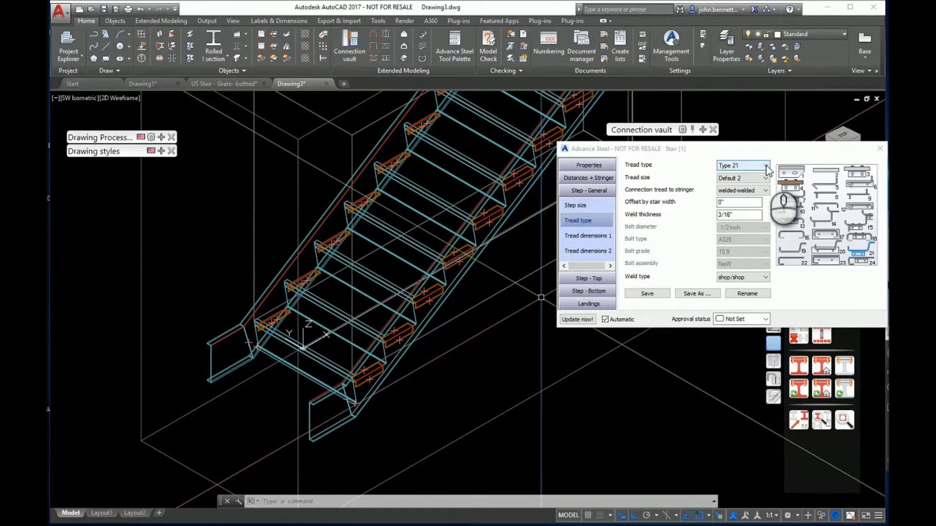
pyautogui.click(744, 166)
pyautogui.click(742, 176)
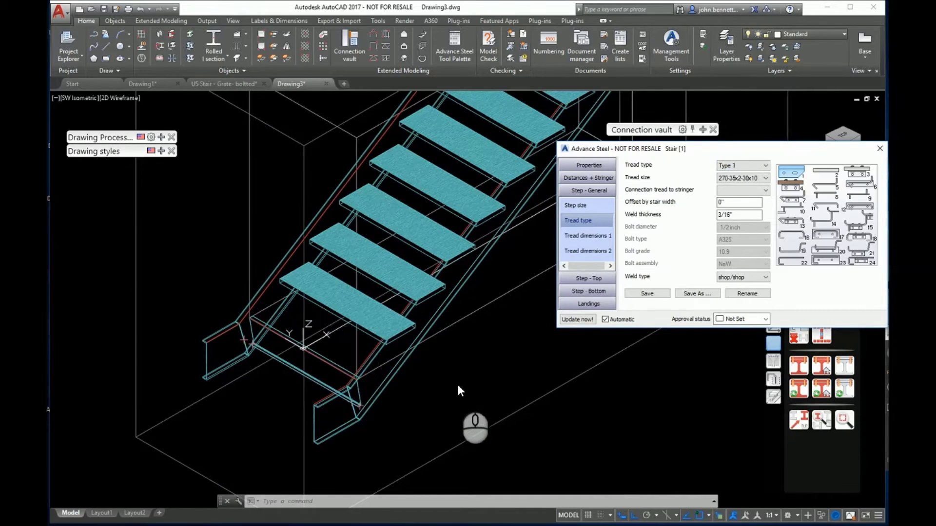
# Step: Inspect the lowest grating tread and the separate bottom step by selecting each one in the model
pyautogui.moveTo(275, 340); pyautogui.dragTo(303, 332, button='middle')
pyautogui.scroll(5, 304, 333)
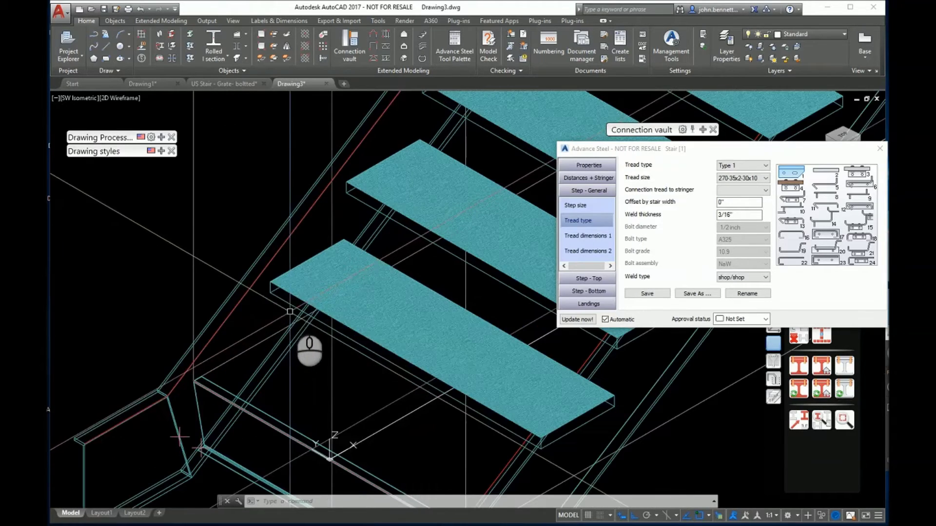
pyautogui.click(289, 292)
pyautogui.scroll(-3, 263, 314)
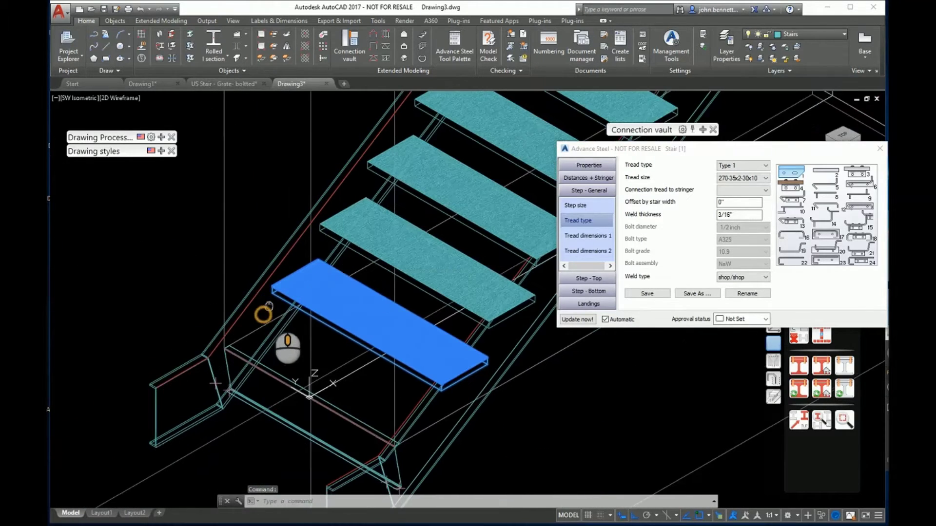
pyautogui.press('Escape')
pyautogui.click(239, 367)
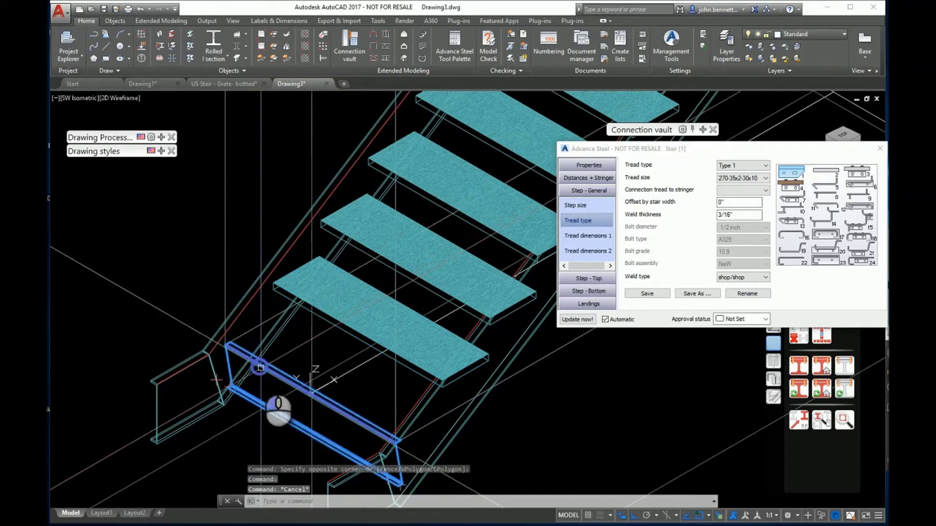
pyautogui.press('Escape')
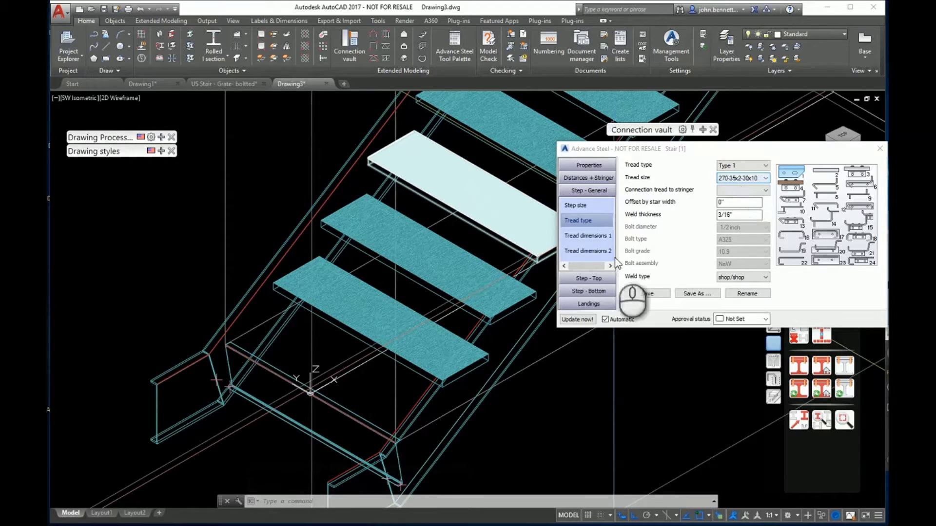
# Step: Switch the treads' grating from the standard kind to Variable grating in the first tread dimensions settings
pyautogui.click(585, 236)
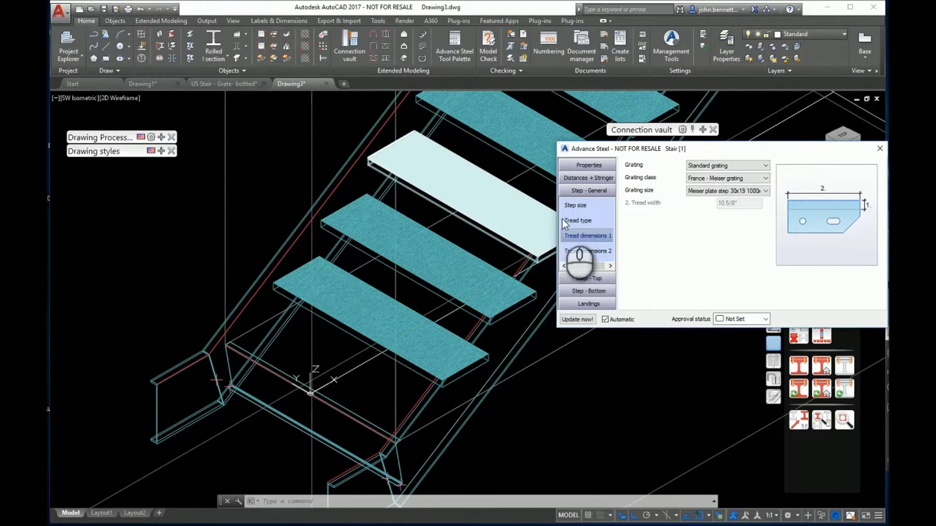
pyautogui.moveTo(712, 178); pyautogui.dragTo(569, 209)
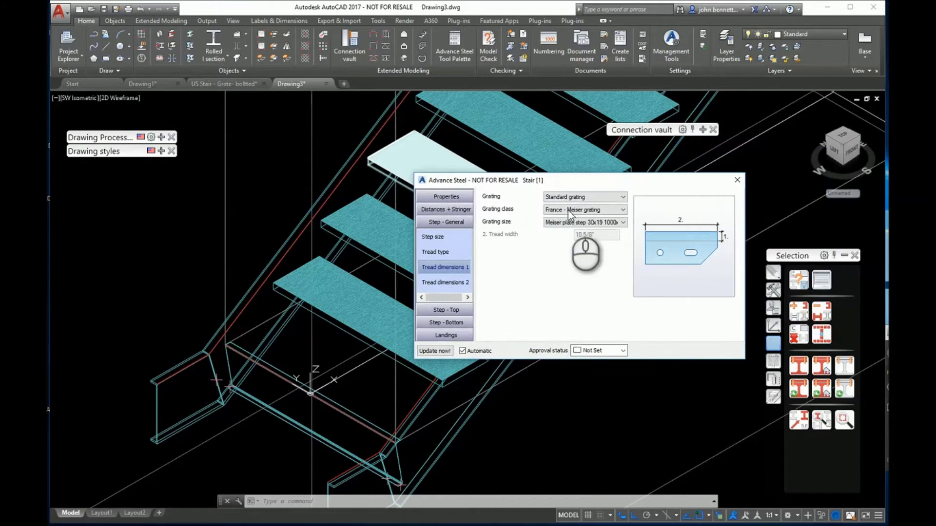
pyautogui.click(622, 210)
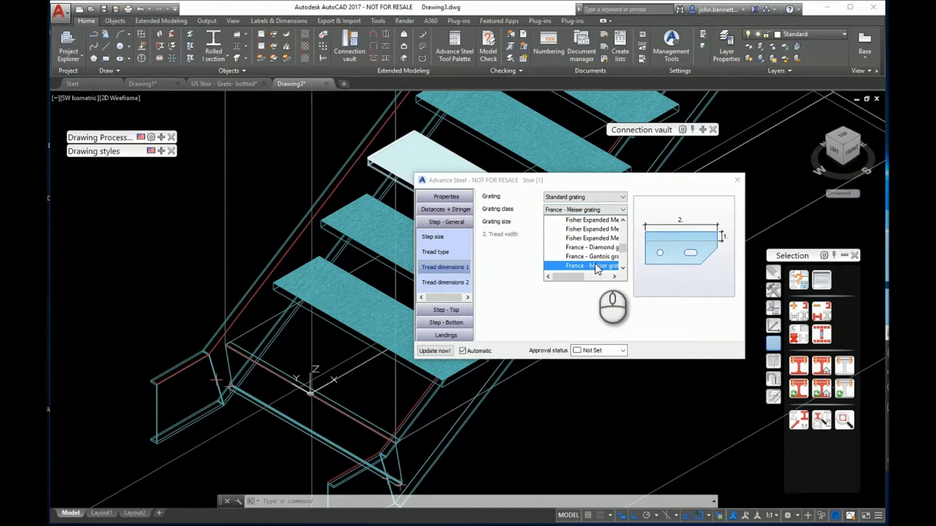
pyautogui.moveTo(595, 183); pyautogui.dragTo(656, 186)
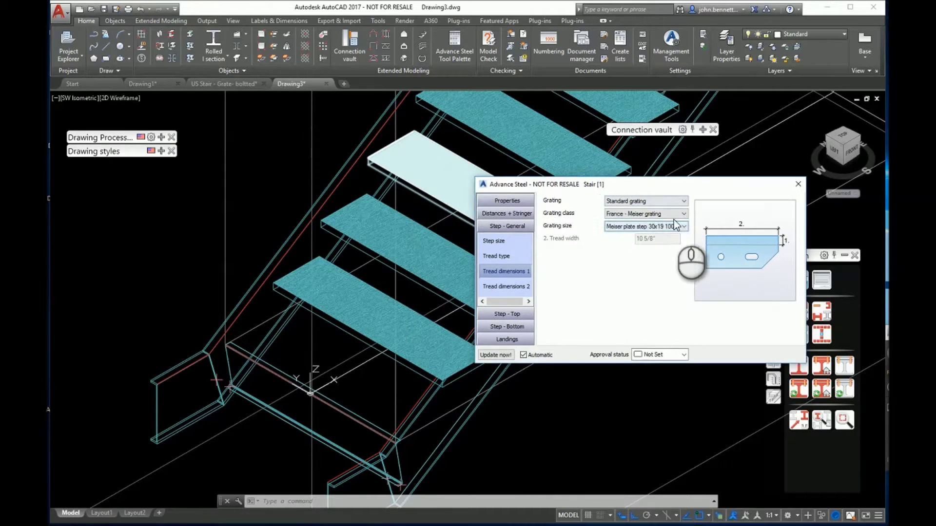
pyautogui.click(683, 200)
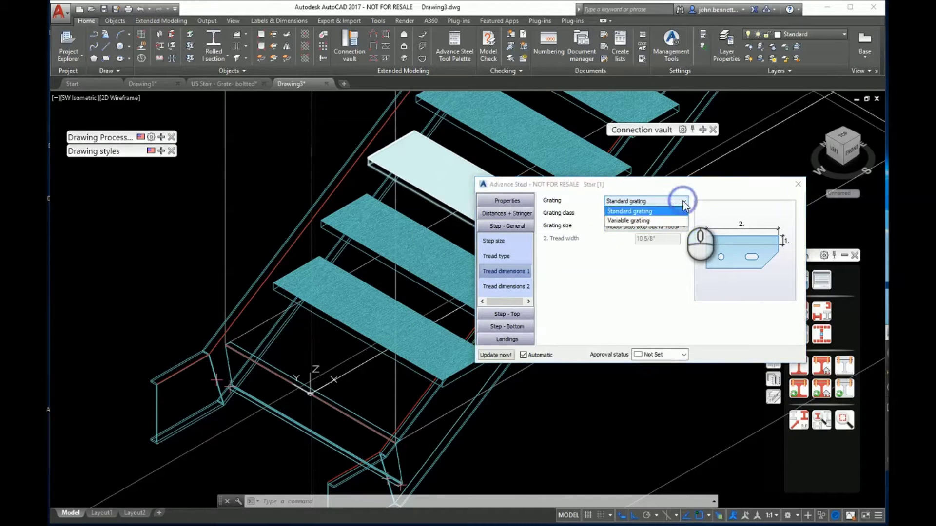
pyautogui.click(633, 221)
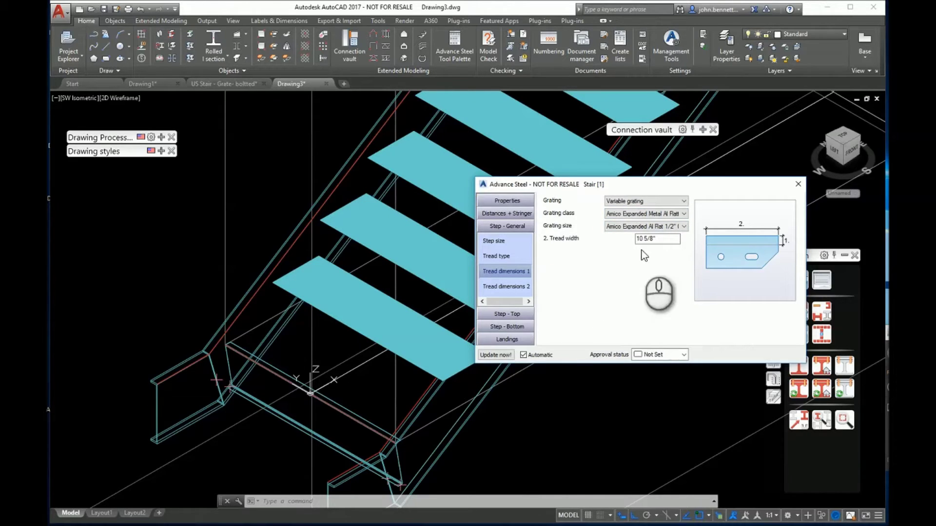
# Step: Set the treads' grating class to Grating US Imperial
pyautogui.click(683, 214)
pyautogui.scroll(-3, 653, 244)
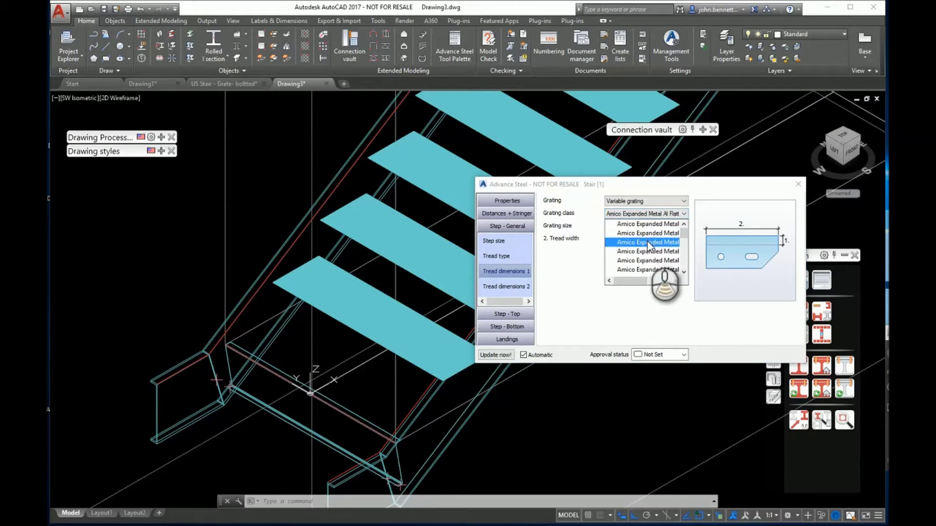
pyautogui.scroll(3, 648, 246)
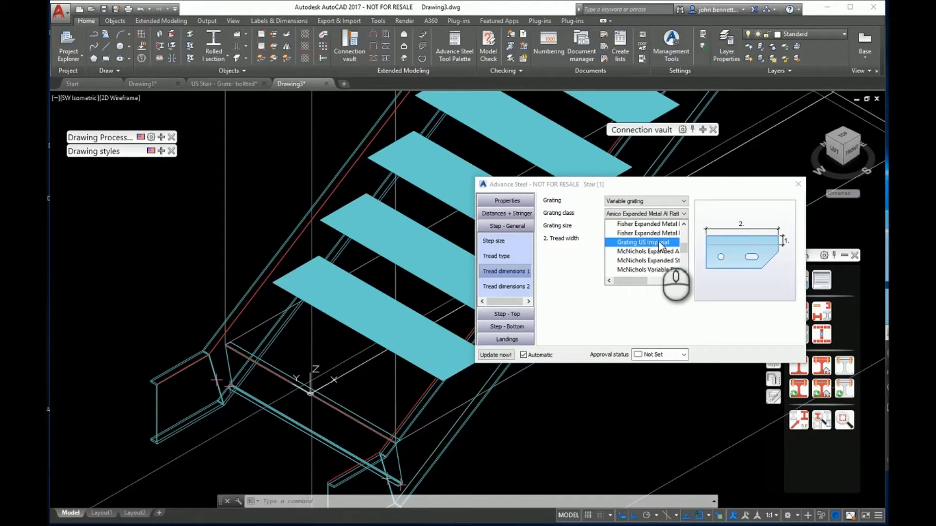
pyautogui.click(645, 244)
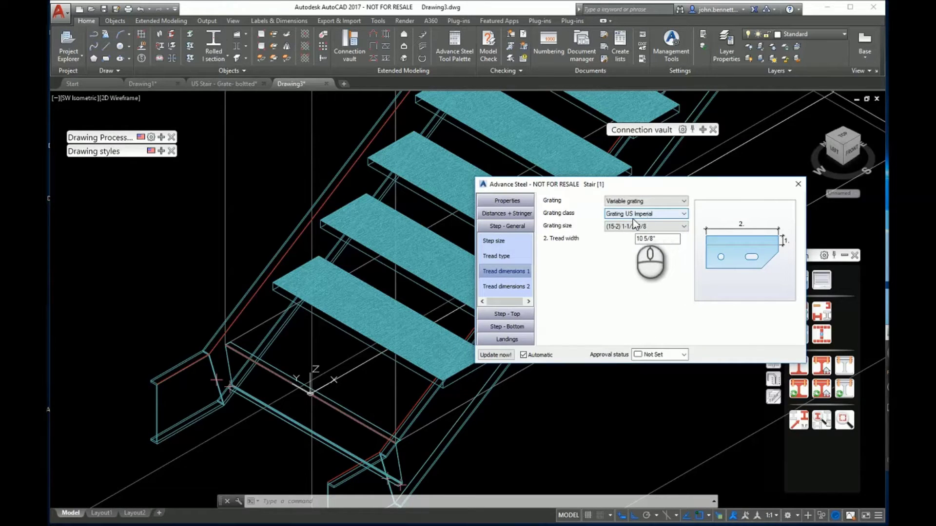
# Step: Keep the grating size at (15-2) 1-1/2x1/8 and set the tread width to 12 inches
pyautogui.click(684, 227)
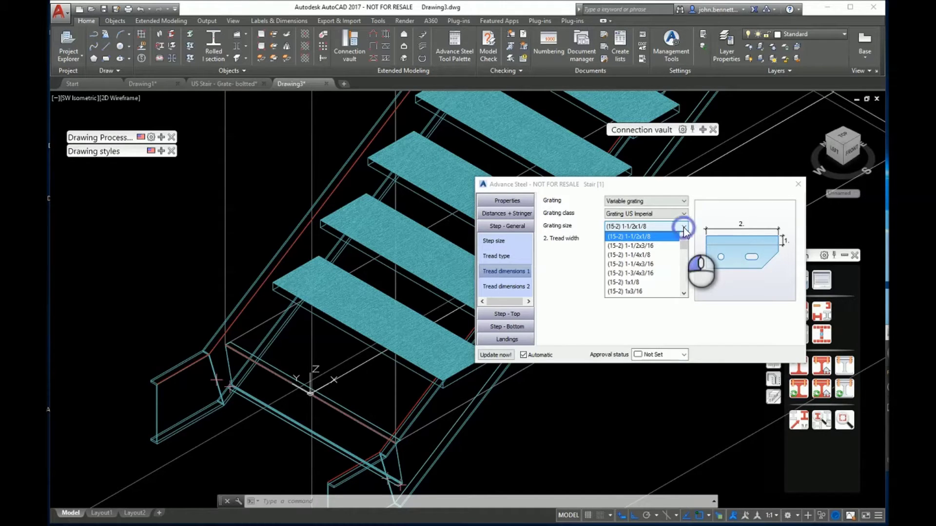
pyautogui.click(560, 293)
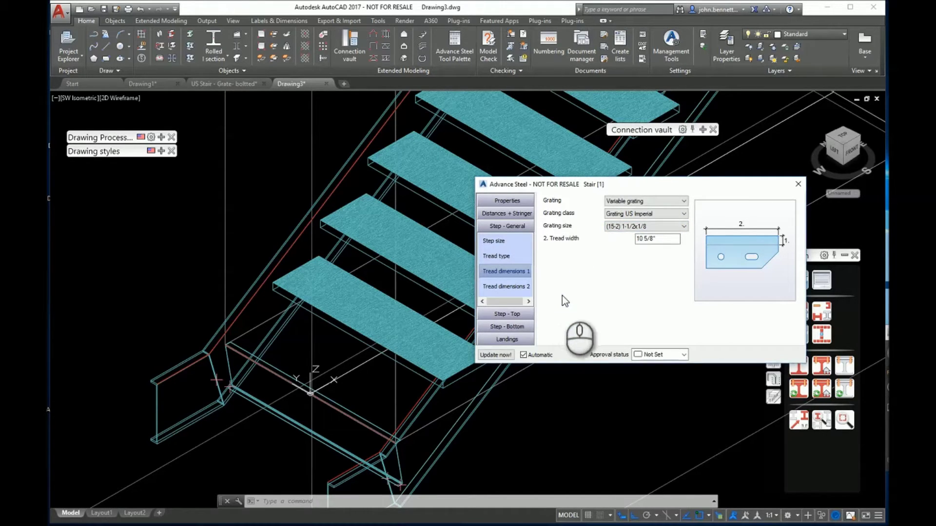
pyautogui.doubleClick(656, 239)
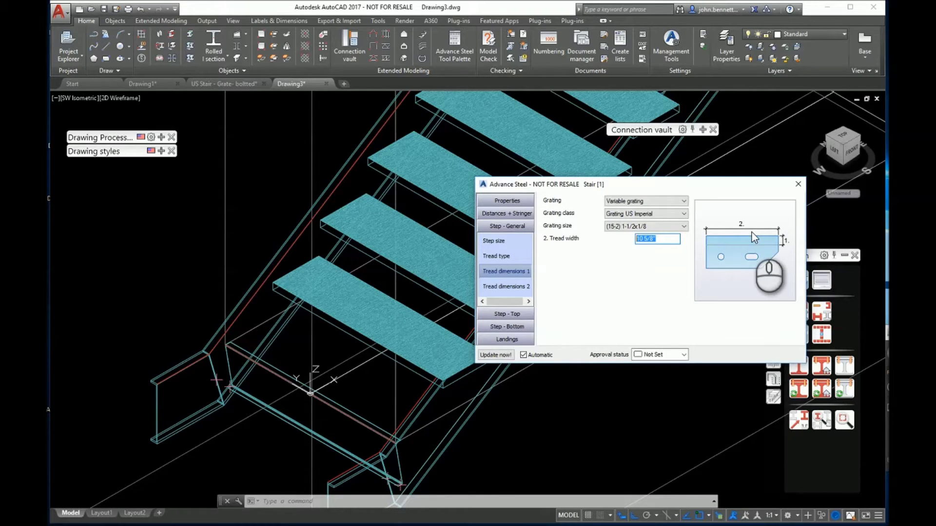
pyautogui.write('12')
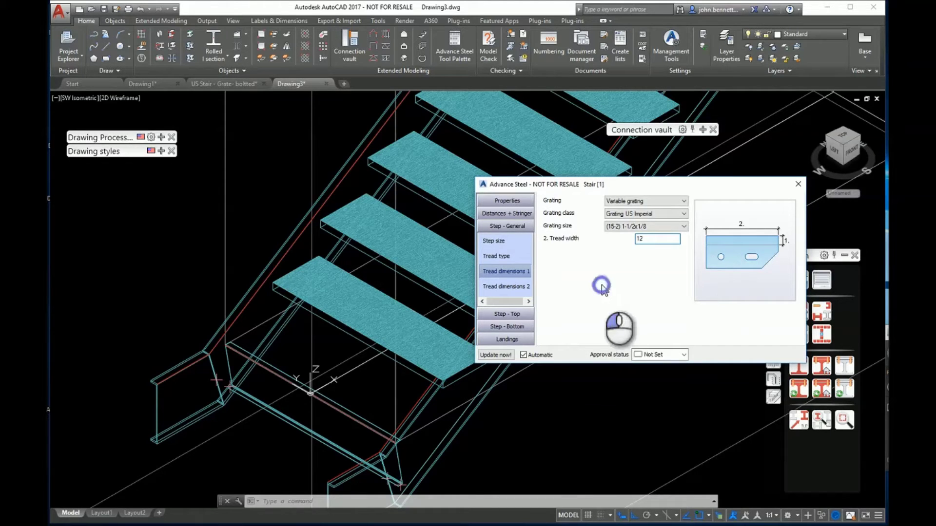
pyautogui.click(510, 287)
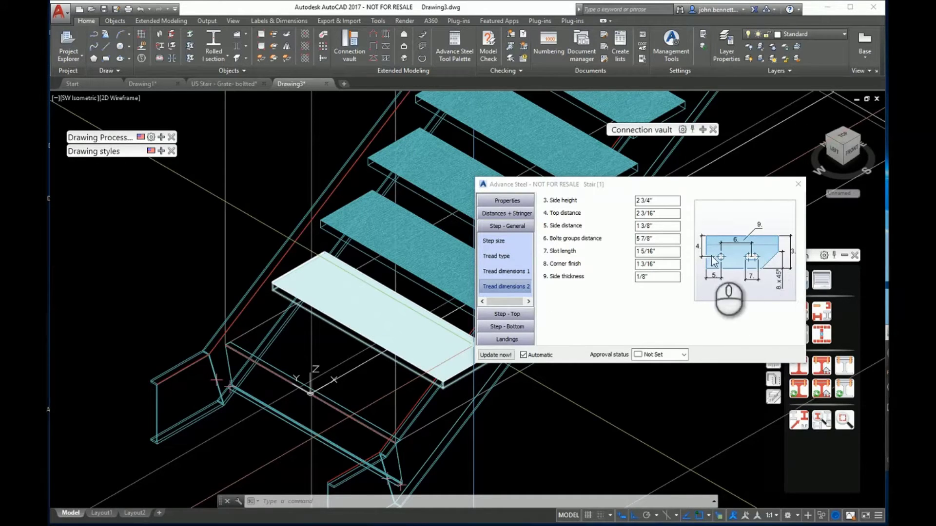
# Step: Set the general treads' connection to the stringer to welded-bolted
pyautogui.click(500, 257)
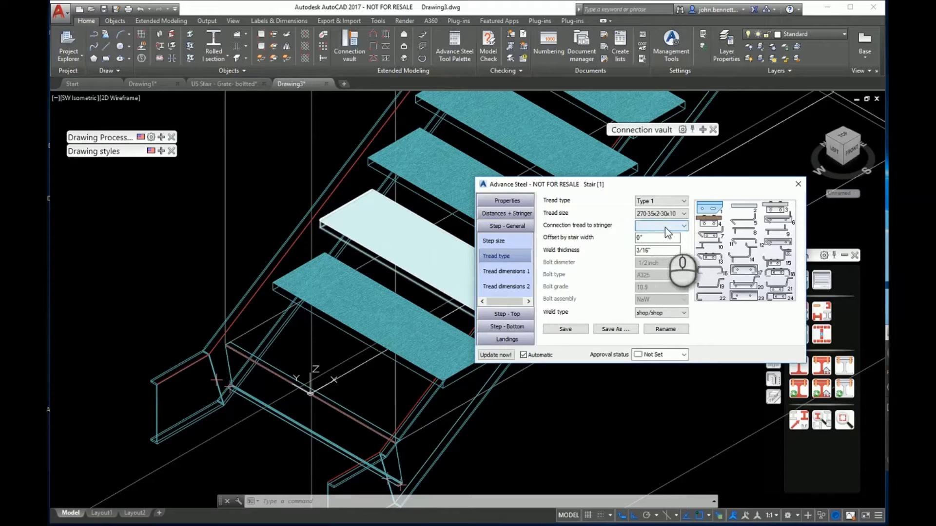
pyautogui.click(682, 228)
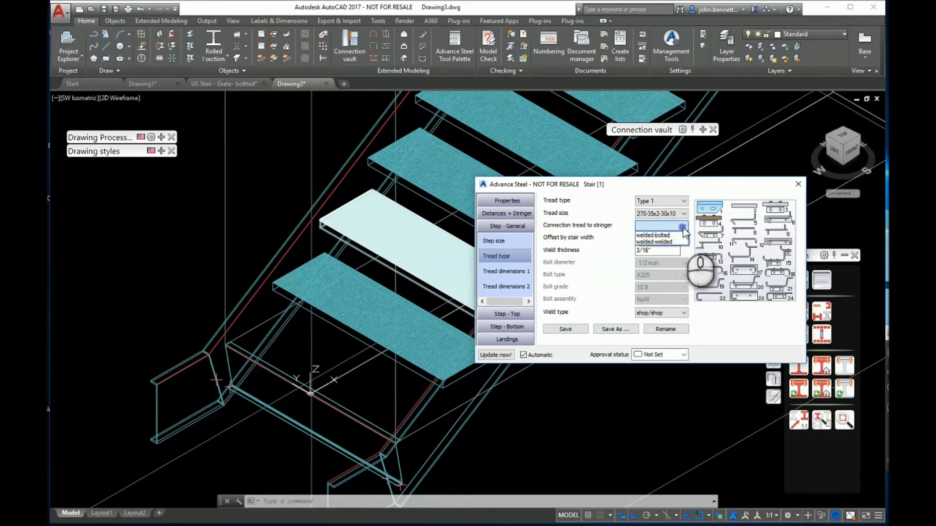
pyautogui.click(658, 236)
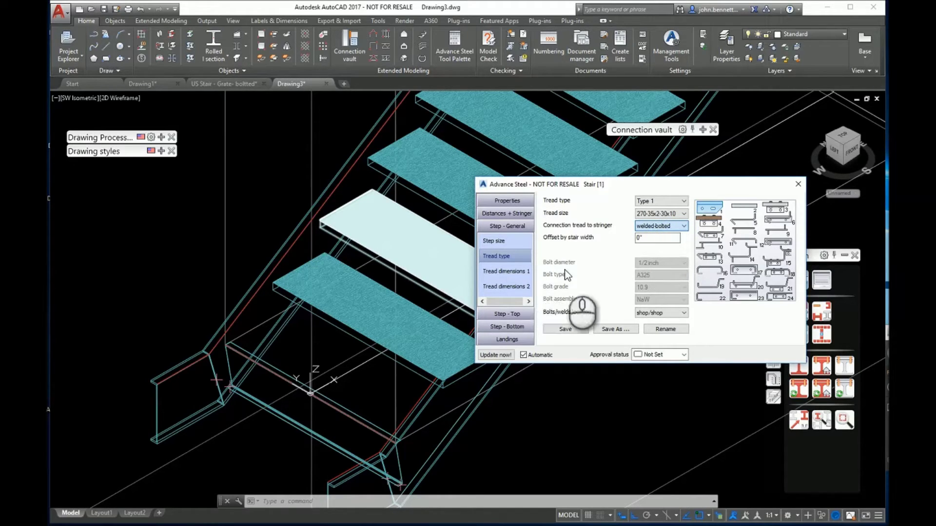
# Step: Set the side height of the treads' end plates to 3 1/4 inches in the second tread dimensions settings
pyautogui.scroll(5, 293, 335)
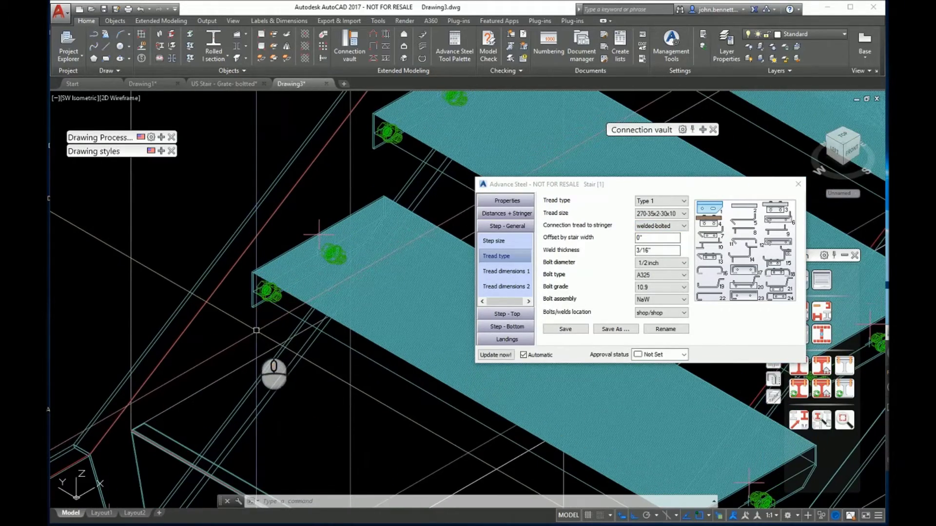
pyautogui.scroll(3, 256, 327)
pyautogui.keyDown('shift'); pyautogui.moveTo(230, 338); pyautogui.dragTo(286, 304, button='middle'); pyautogui.keyUp('shift')
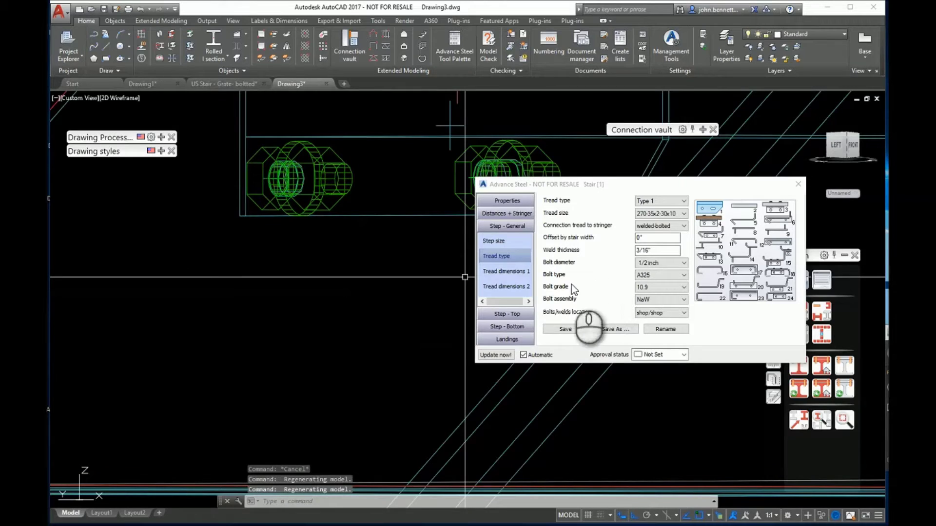
pyautogui.click(506, 287)
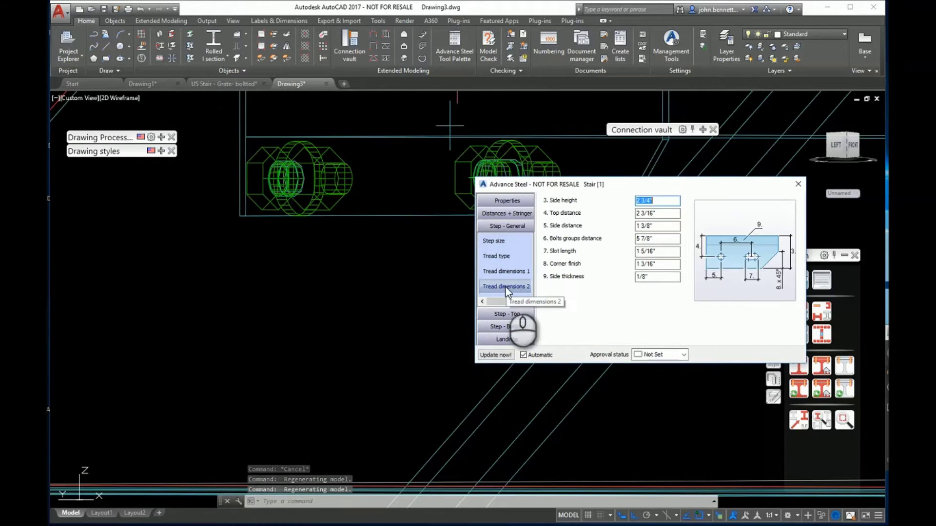
pyautogui.click(655, 201)
pyautogui.doubleClick(663, 200)
pyautogui.write('3.25')
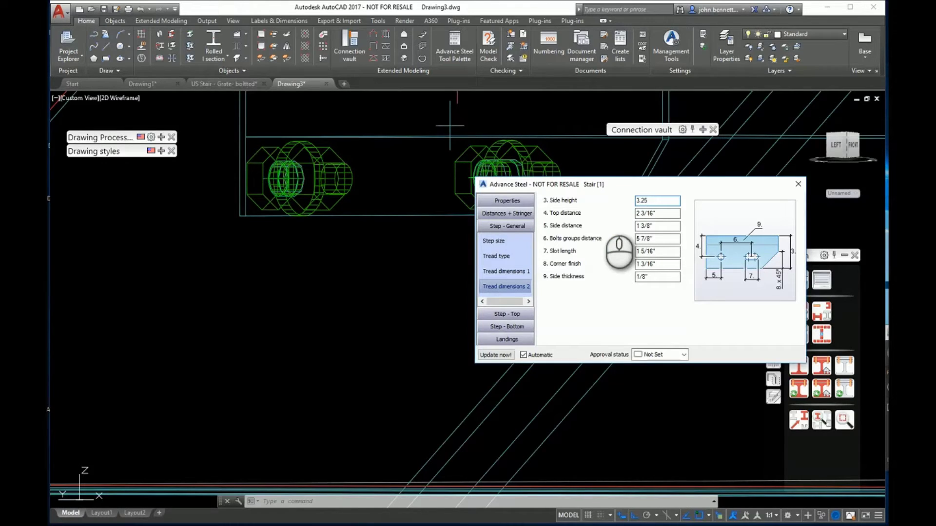
pyautogui.click(666, 213)
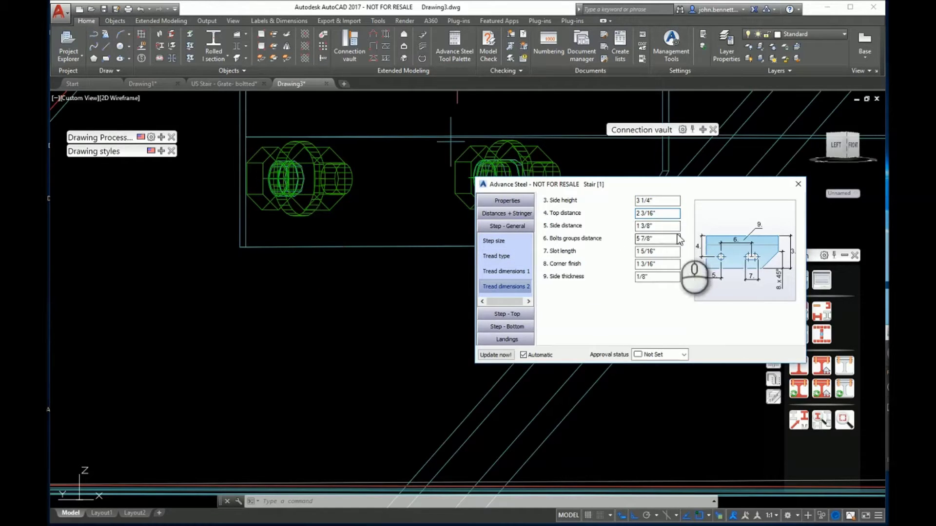
# Step: Try a top distance of 2 3/4 inches for the bolts in the tread end plates
pyautogui.click(663, 227)
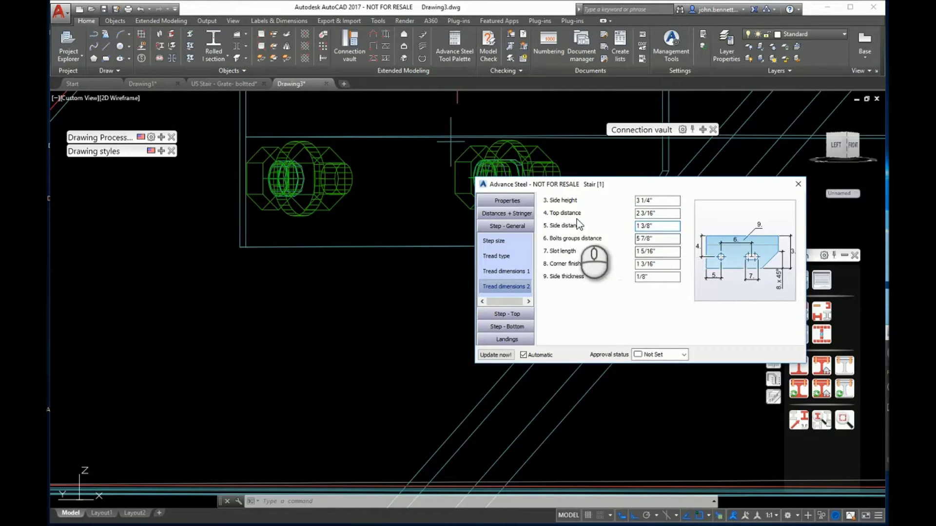
pyautogui.moveTo(665, 214); pyautogui.dragTo(623, 216)
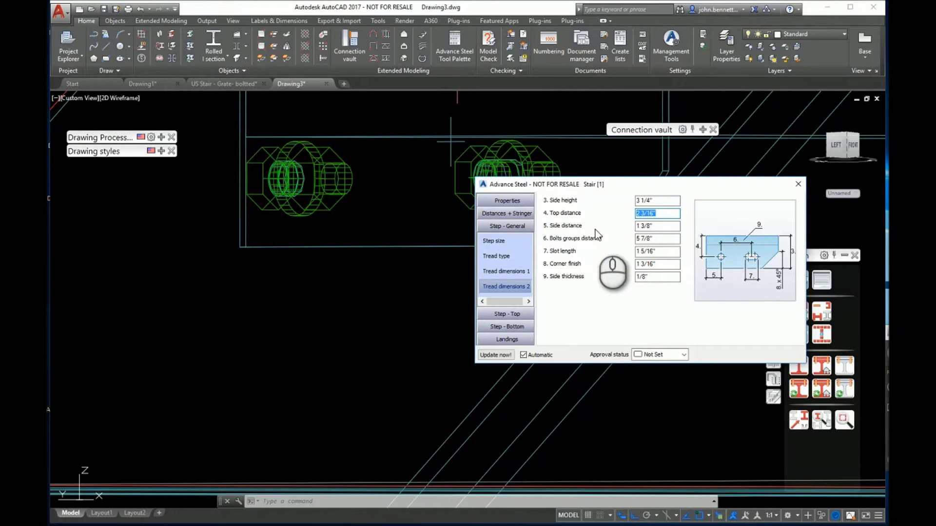
pyautogui.write('2.75')
pyautogui.press('Return')
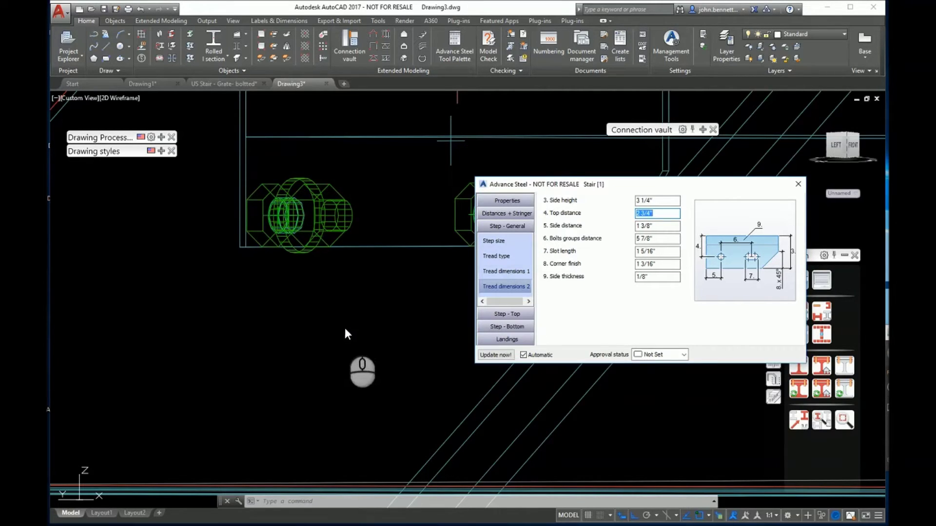
# Step: Set the top distance of the tread end-plate bolts to 2 1/2 inches
pyautogui.scroll(-2, 341, 312)
pyautogui.moveTo(328, 303); pyautogui.dragTo(285, 295, button='middle')
pyautogui.scroll(2, 269, 251)
pyautogui.click(654, 213)
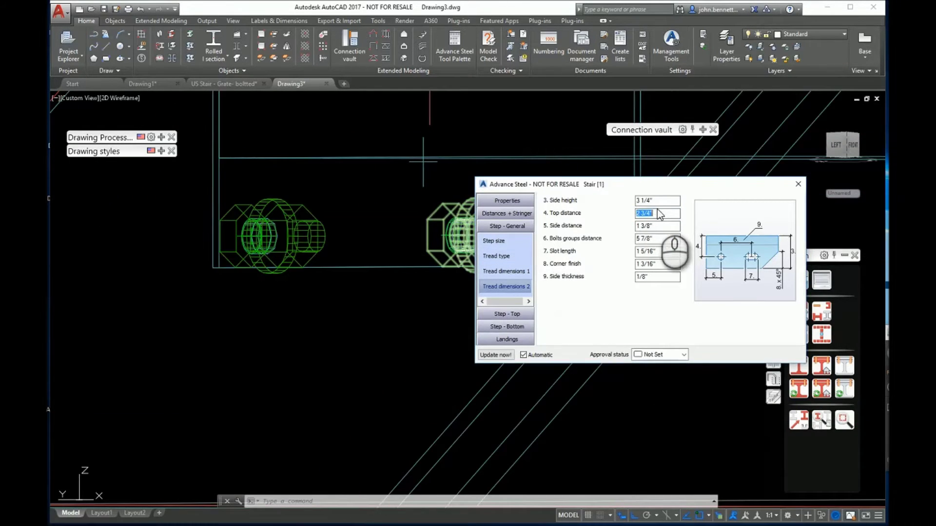
pyautogui.write('2')
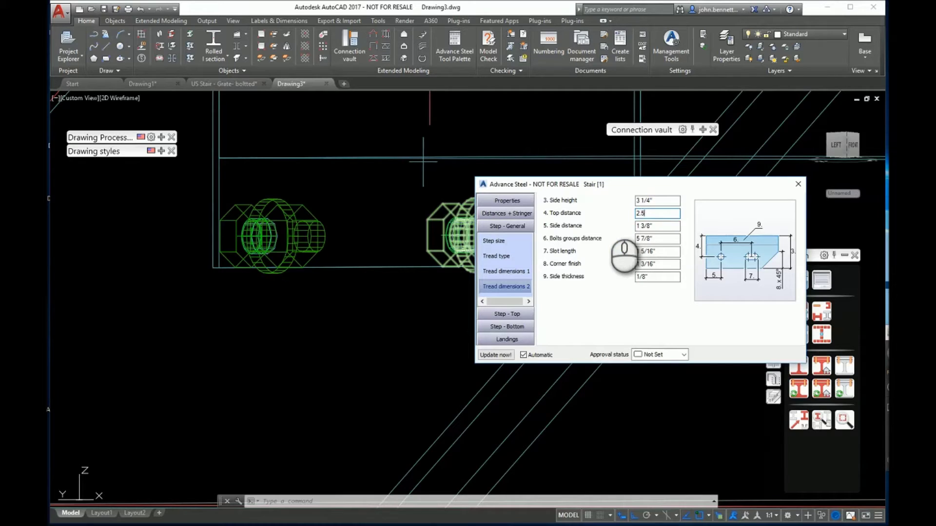
pyautogui.write('.5')
pyautogui.press('Return')
pyautogui.click(302, 317)
# Step: Set the bolts groups distance on the tread end plates to 6 inches
pyautogui.scroll(-2, 283, 328)
pyautogui.moveTo(282, 328)
pyautogui.mouseDown(button='middle')
pyautogui.moveTo(182, 337)
pyautogui.moveTo(189, 333)
pyautogui.mouseUp(button='middle')
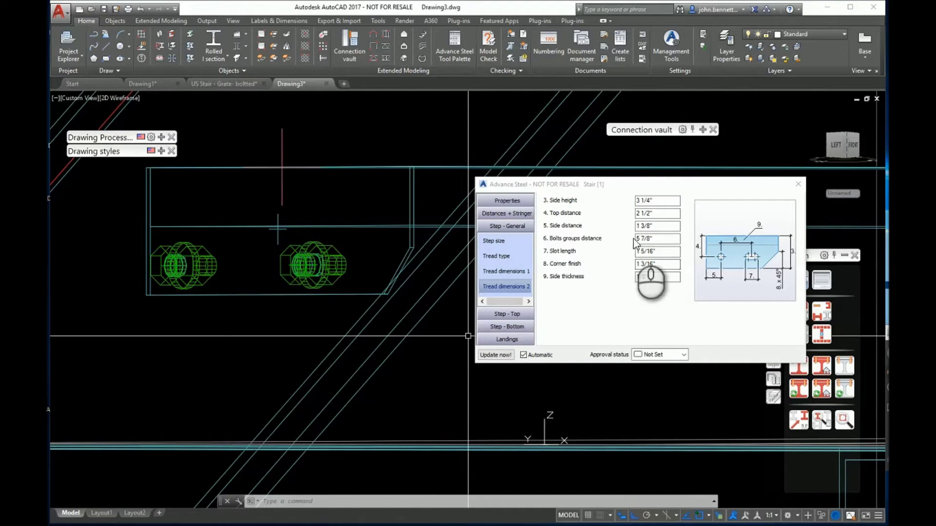
pyautogui.doubleClick(659, 238)
pyautogui.moveTo(661, 239); pyautogui.dragTo(595, 250)
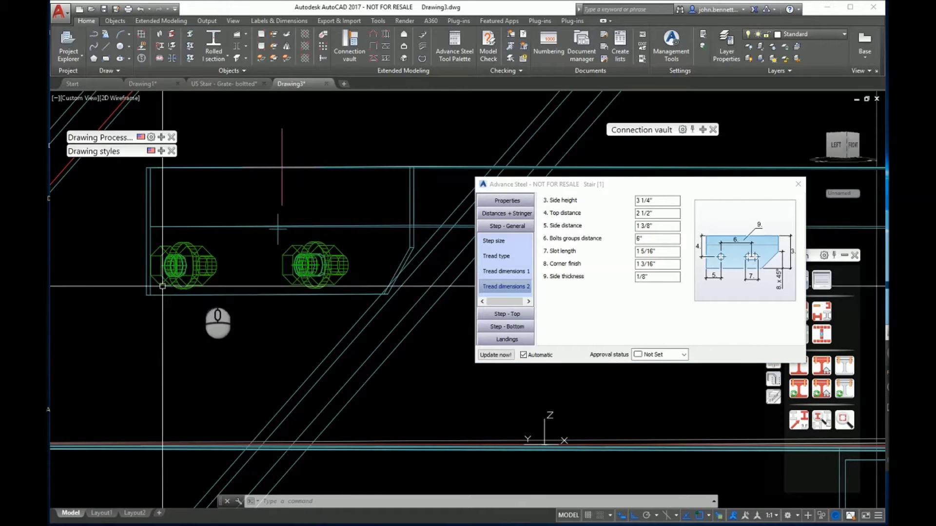
# Step: Set the side thickness of the tread end plates to 1/4 inch and check the plate up close on a tread
pyautogui.scroll(-2, 302, 298)
pyautogui.keyDown('shift'); pyautogui.moveTo(320, 251); pyautogui.dragTo(270, 343, button='middle'); pyautogui.keyUp('shift')
pyautogui.scroll(-5, 270, 342)
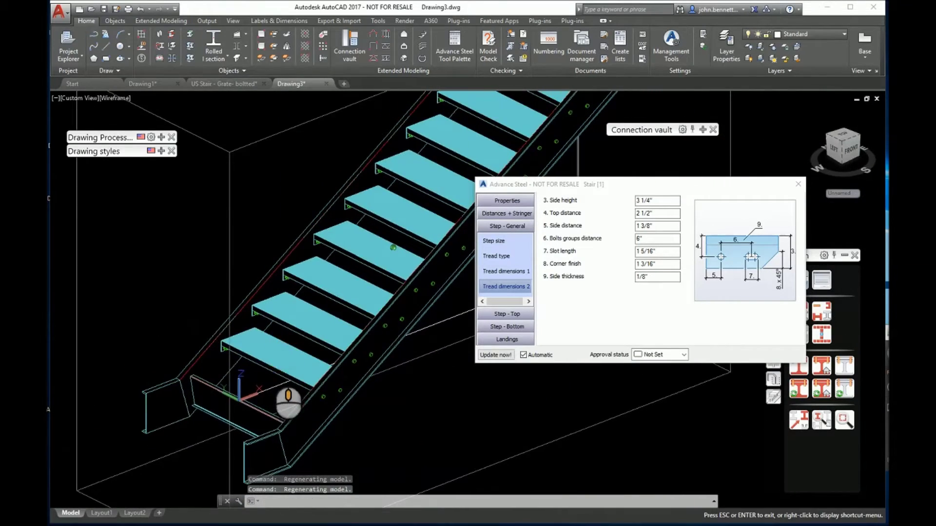
pyautogui.doubleClick(658, 276)
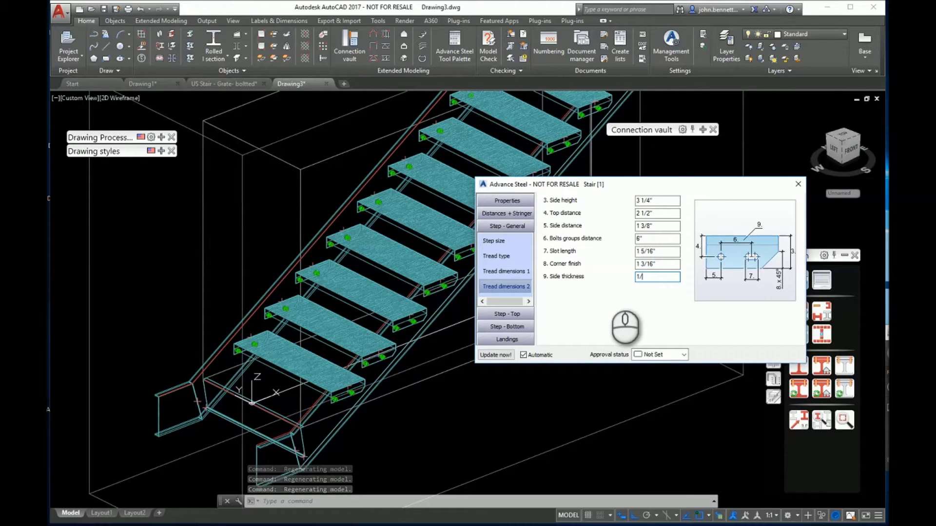
pyautogui.click(662, 265)
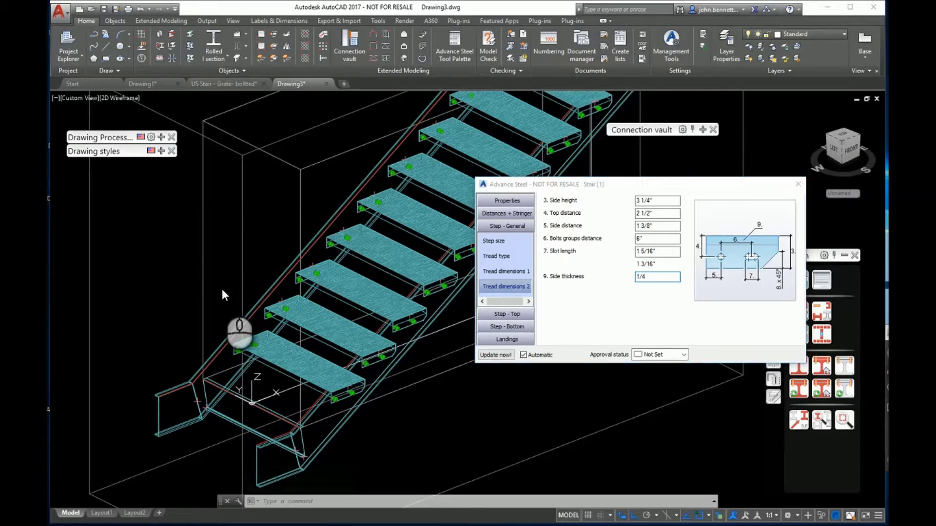
pyautogui.scroll(-3, 217, 296)
pyautogui.scroll(5, 241, 355)
pyautogui.scroll(5, 240, 355)
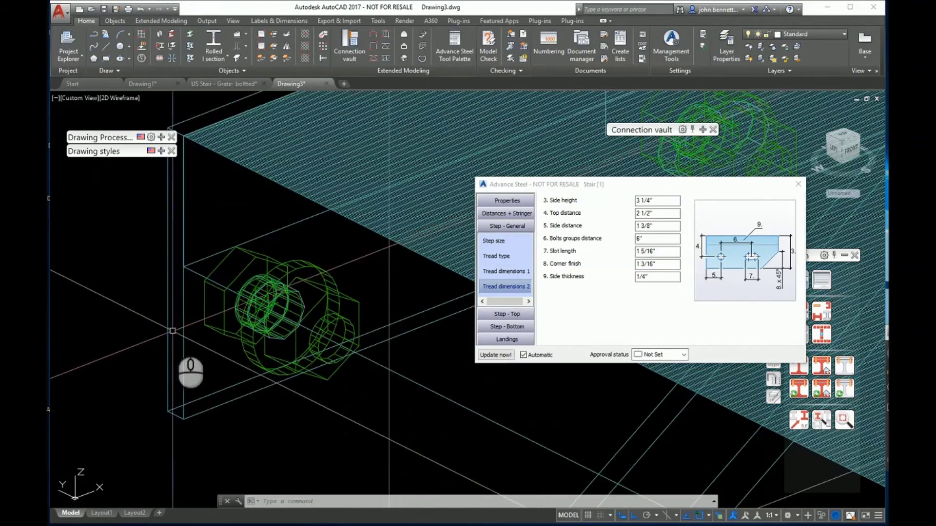
pyautogui.scroll(-5, 203, 333)
pyautogui.scroll(-3, 203, 333)
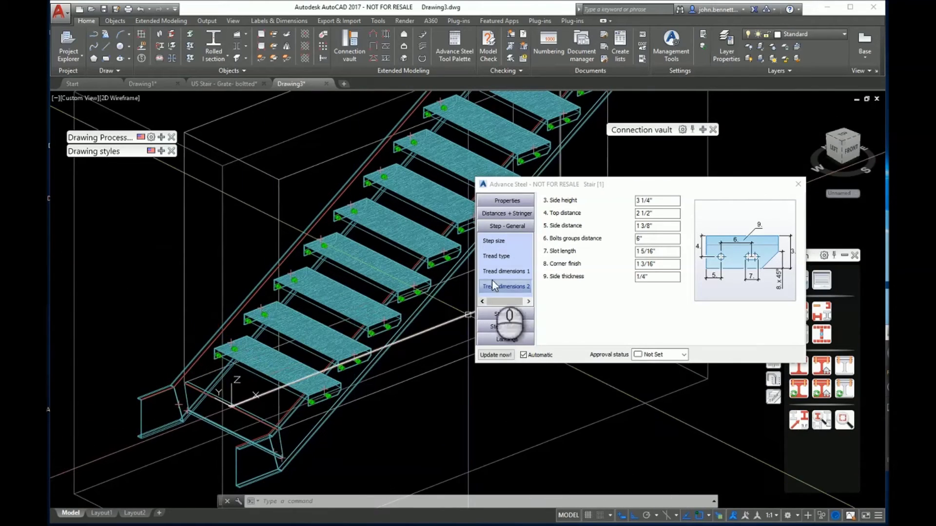
# Step: Set the stair's overall width to 36 inches in the distances settings
pyautogui.click(498, 271)
pyautogui.click(501, 256)
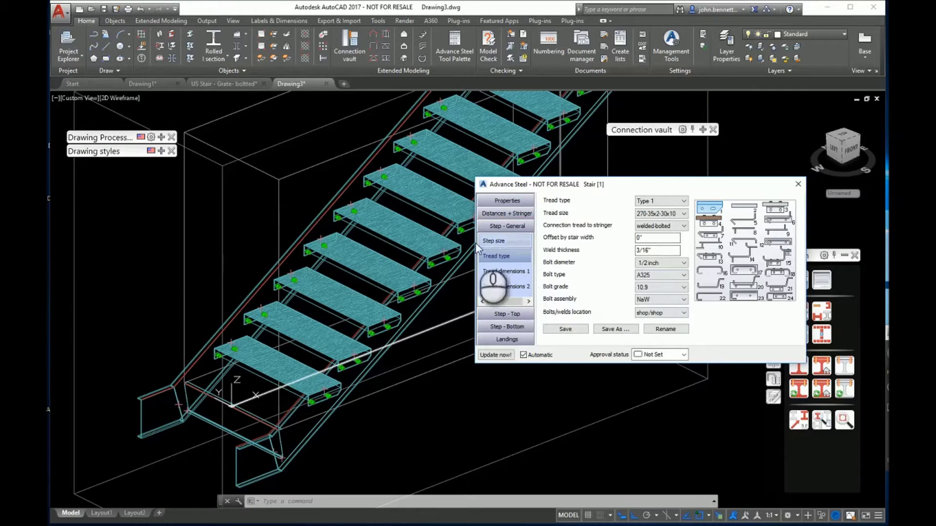
pyautogui.click(495, 214)
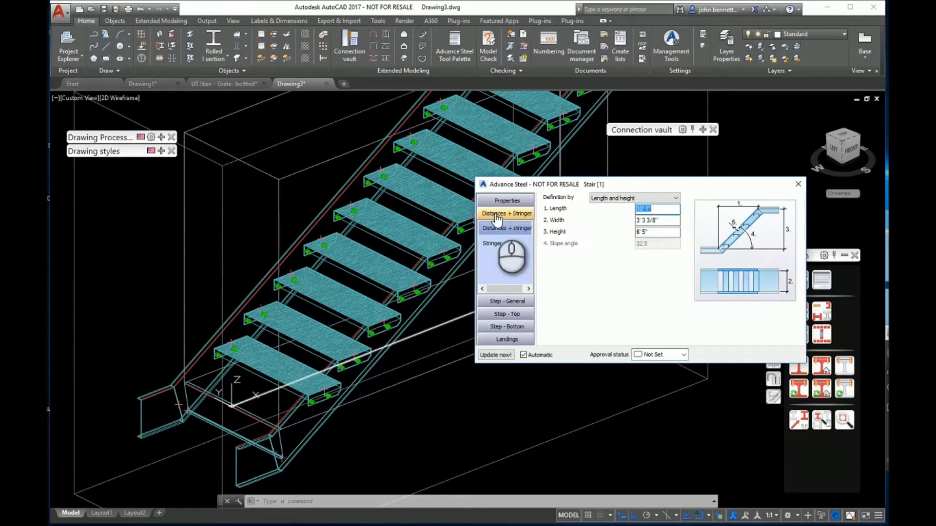
pyautogui.click(672, 216)
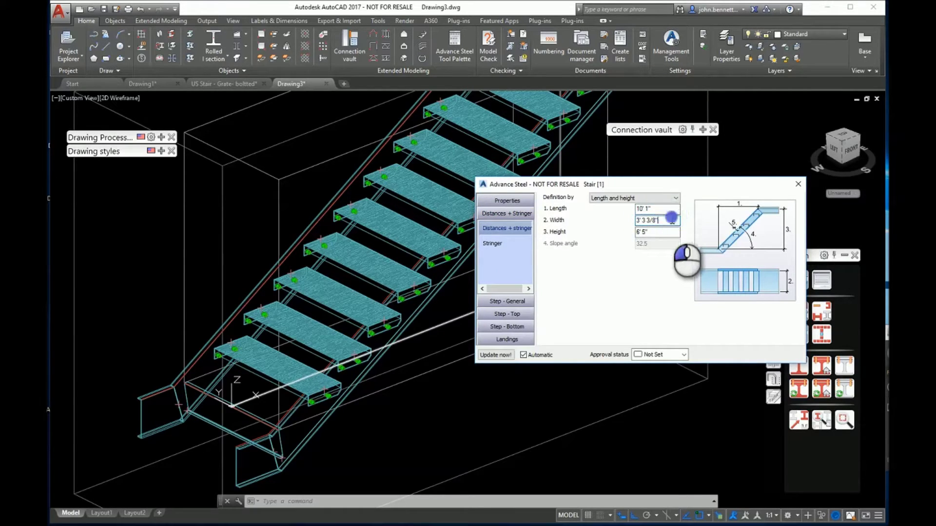
pyautogui.hotkey('ctrl', 'a')
pyautogui.write('36')
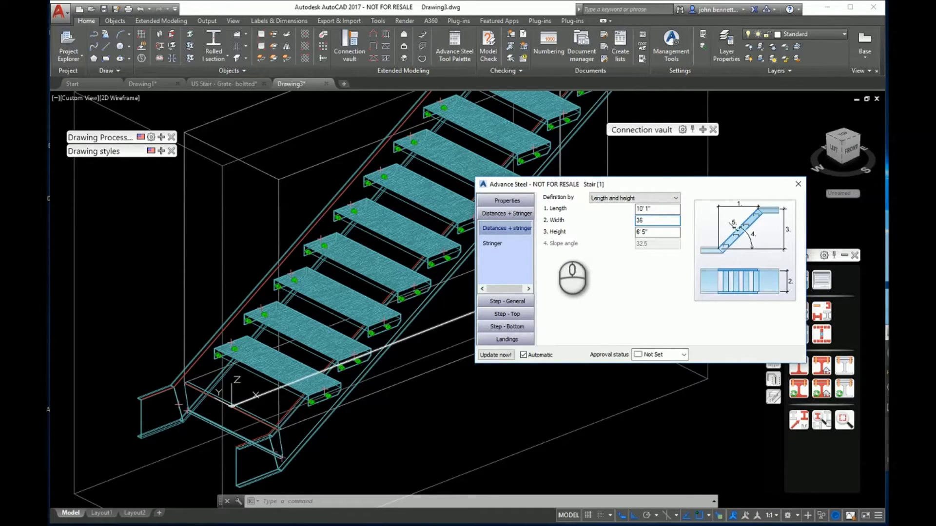
pyautogui.press('Return')
pyautogui.click(334, 436)
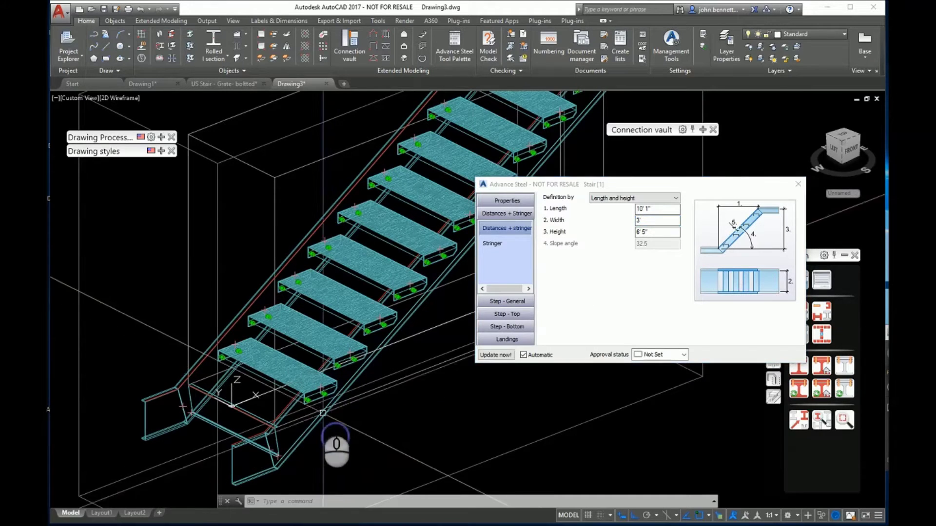
# Step: Set the stair's stringer offset to 1 inch, keeping the Slope offset type
pyautogui.scroll(-3, 323, 414)
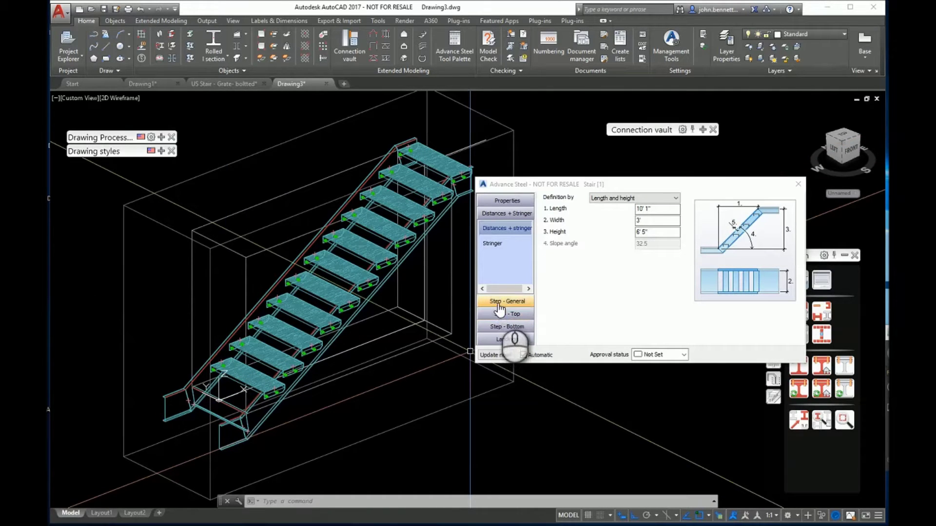
pyautogui.click(491, 243)
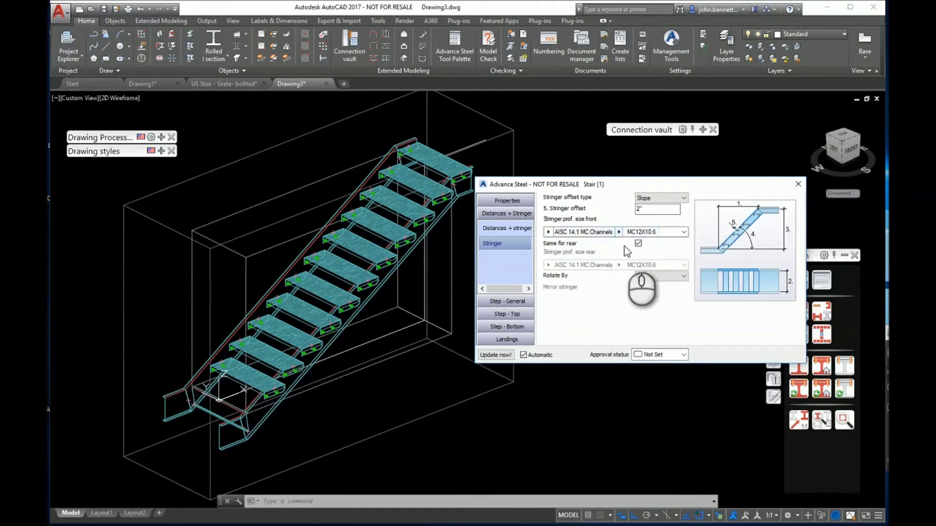
pyautogui.doubleClick(656, 209)
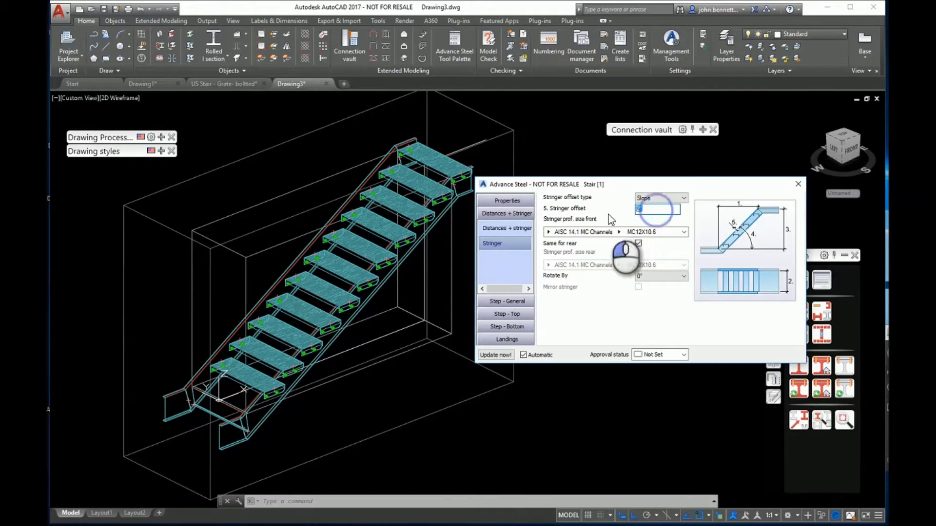
pyautogui.write('1')
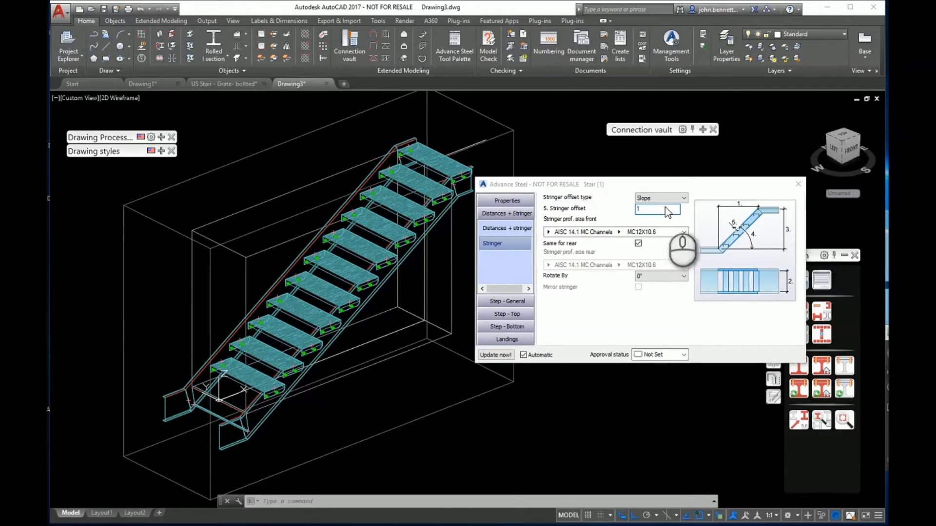
pyautogui.scroll(2, 650, 213)
pyautogui.press('Return')
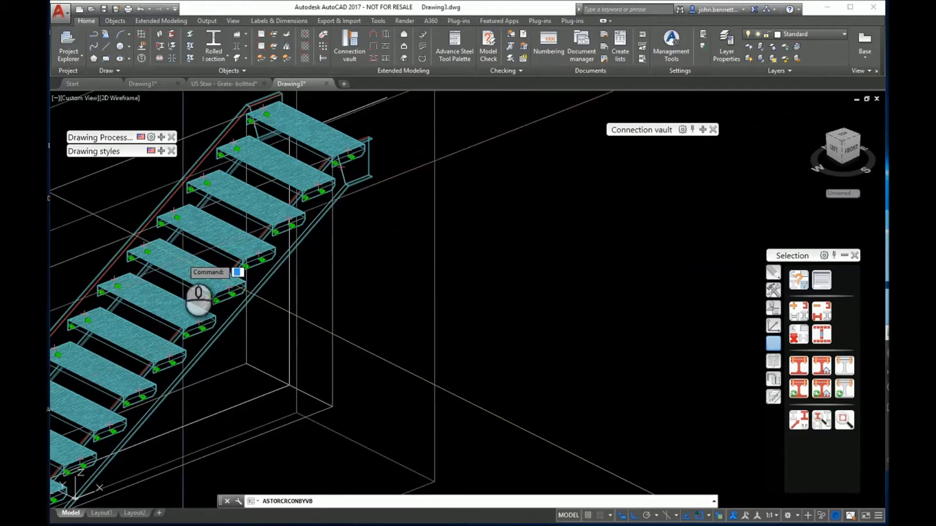
# Step: Examine a tread's bolted end plate and the adjacent stringer up close, checking the stringer beam's section
pyautogui.moveTo(111, 225); pyautogui.dragTo(267, 218, button='middle')
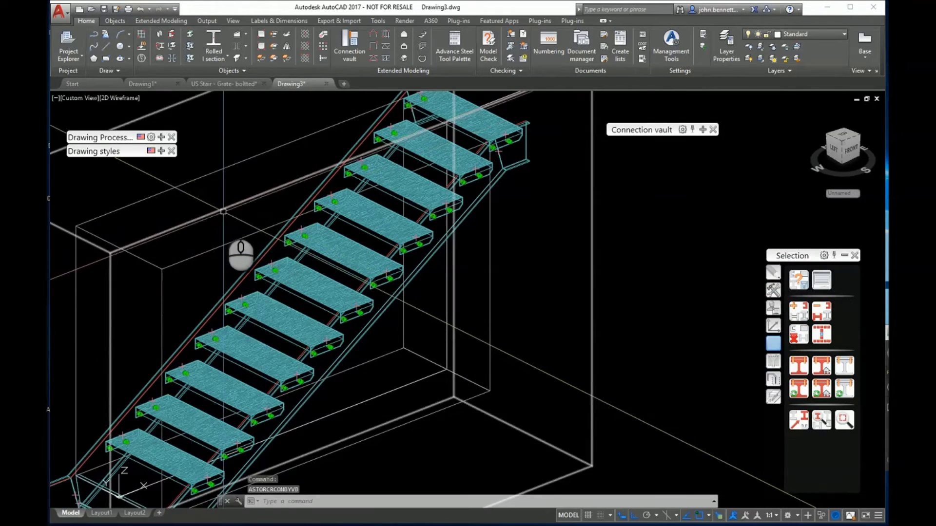
pyautogui.scroll(8, 264, 214)
pyautogui.doubleClick(271, 236)
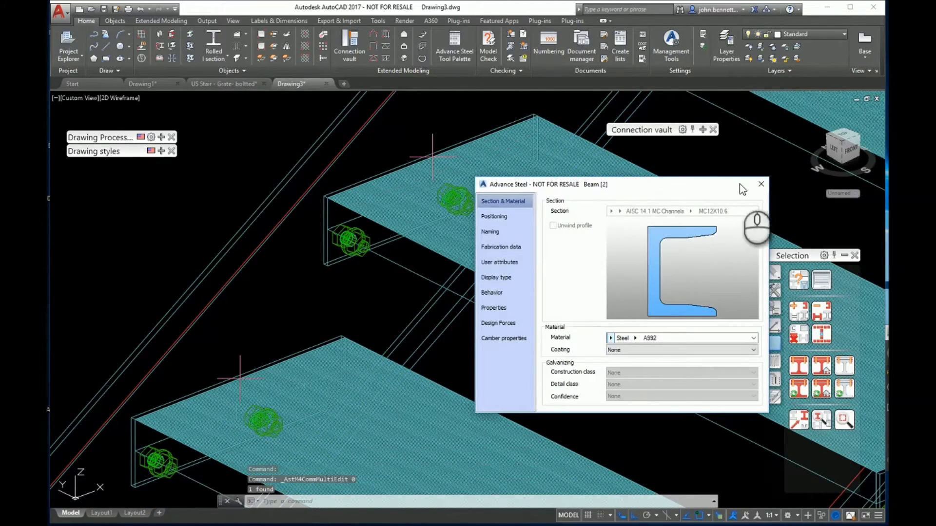
pyautogui.click(761, 184)
pyautogui.scroll(4, 324, 218)
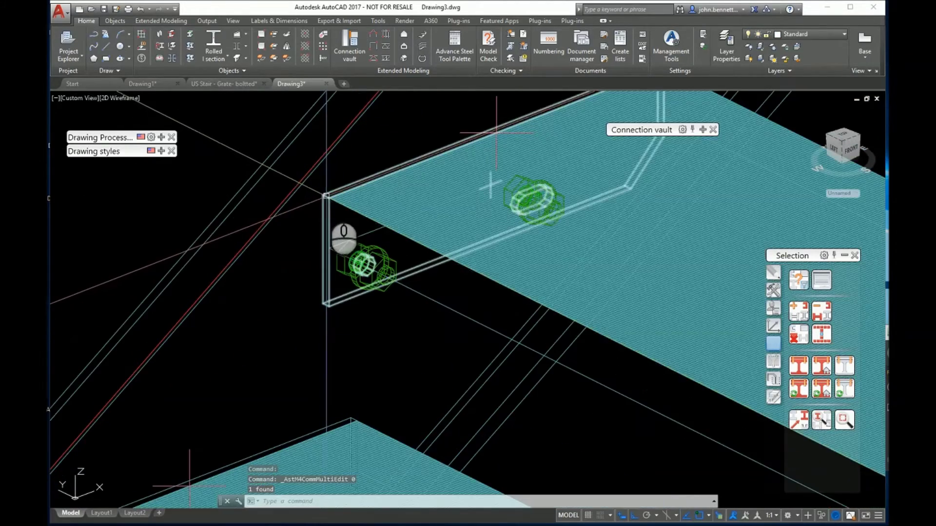
pyautogui.click(320, 202)
pyautogui.click(292, 195)
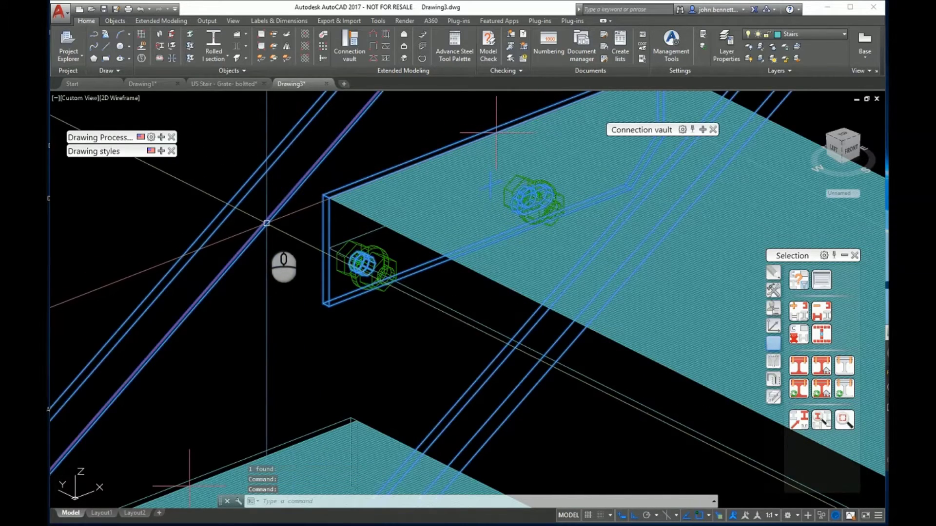
pyautogui.press('Escape')
pyautogui.scroll(-10, 332, 234)
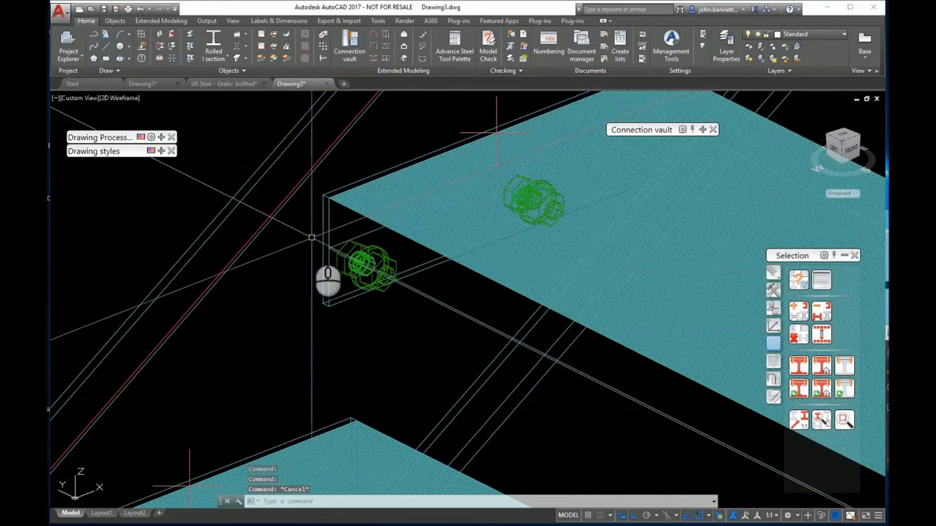
pyautogui.moveTo(331, 251); pyautogui.dragTo(434, 256, button='middle')
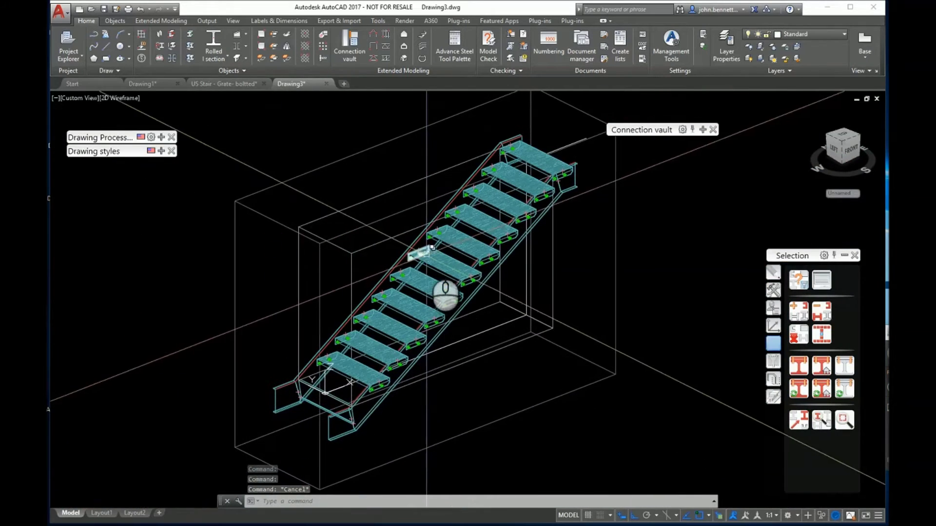
# Step: Open the stair's properties and review the stringer offset against the lower end of the stair
pyautogui.click(300, 174)
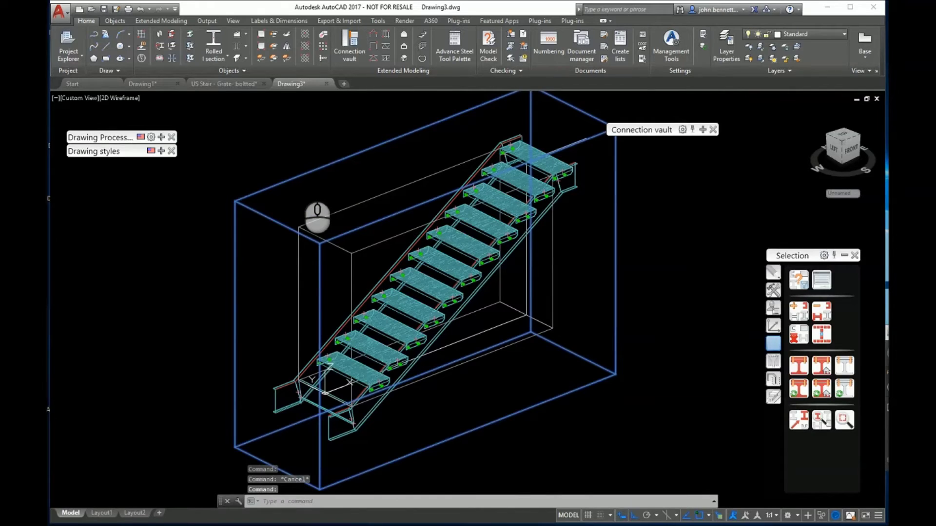
pyautogui.doubleClick(314, 182)
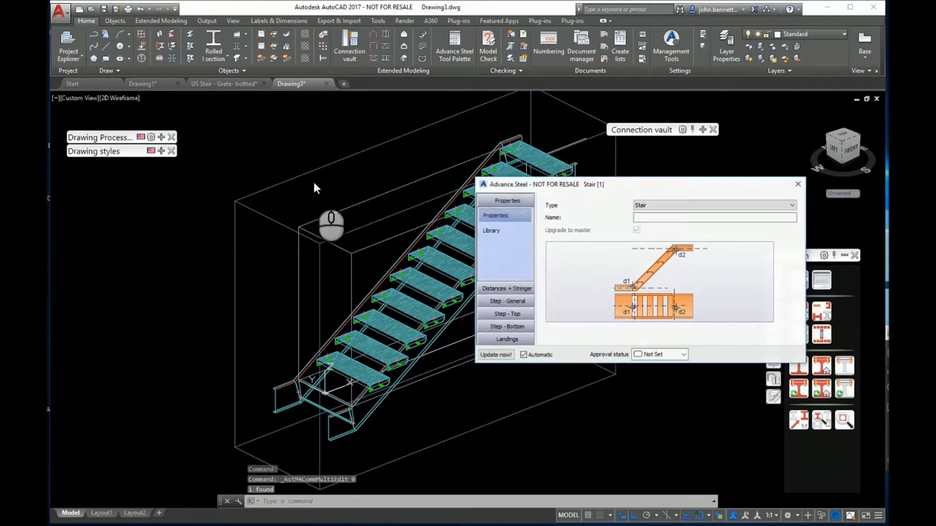
pyautogui.click(506, 289)
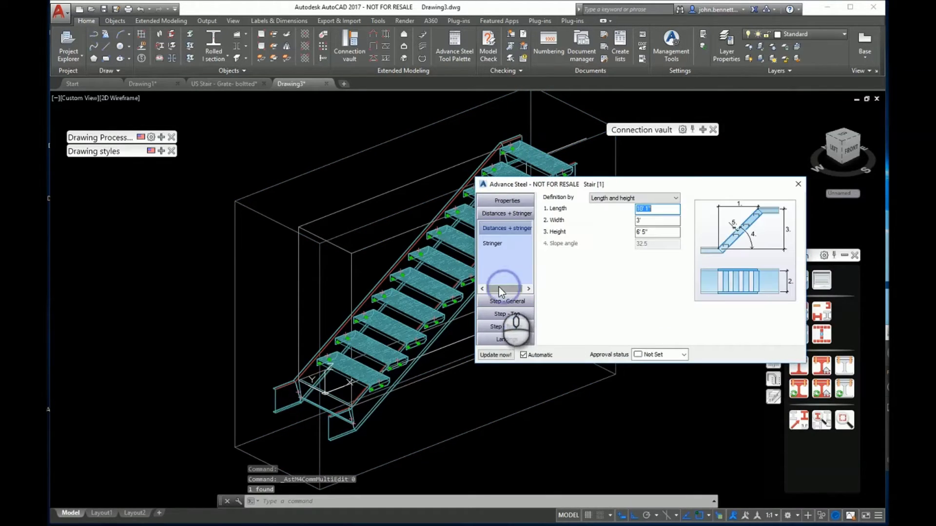
pyautogui.click(492, 243)
pyautogui.click(658, 210)
pyautogui.doubleClick(658, 211)
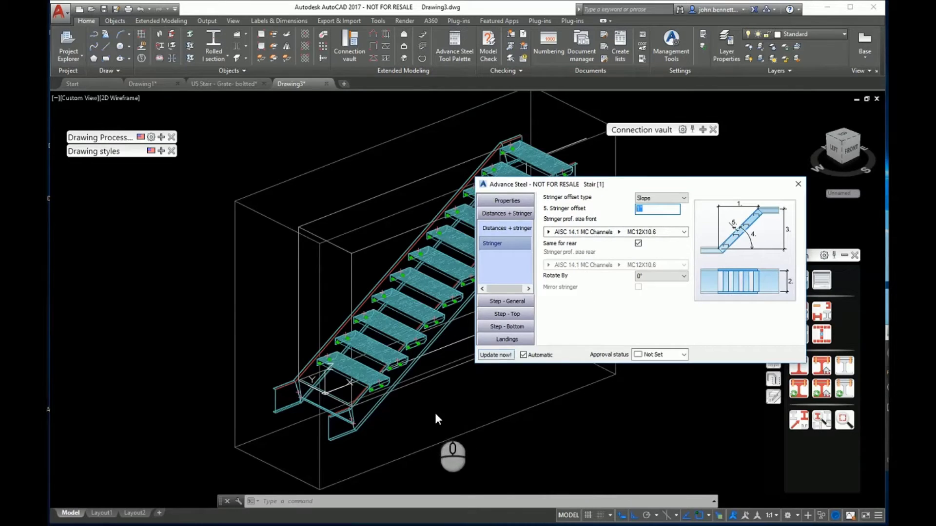
pyautogui.scroll(5, 411, 411)
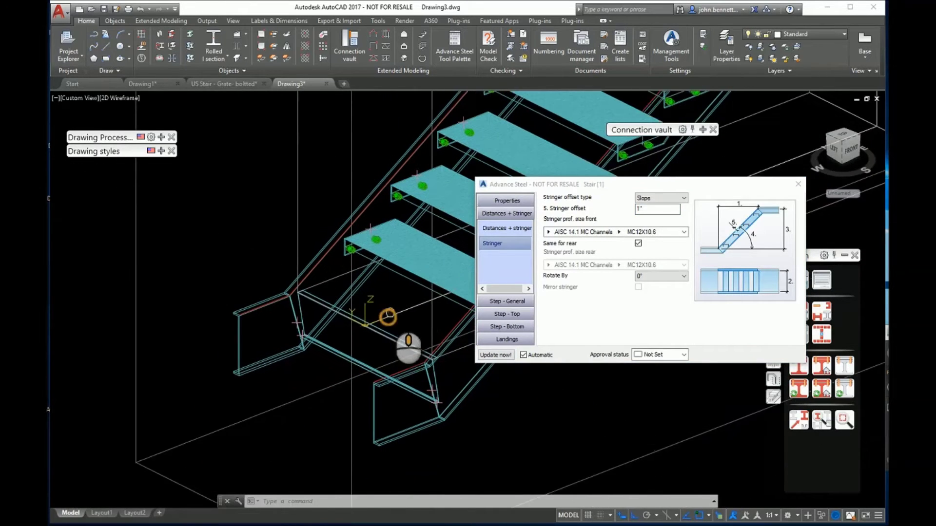
pyautogui.moveTo(388, 316); pyautogui.dragTo(390, 289, button='middle')
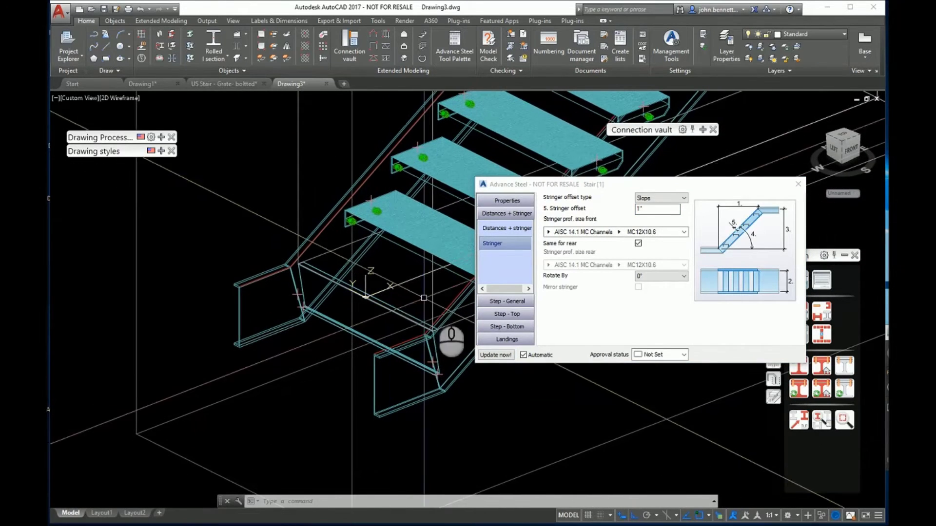
# Step: Review the top step's size, tread type and tread dimension settings while viewing the uppermost tread
pyautogui.click(505, 302)
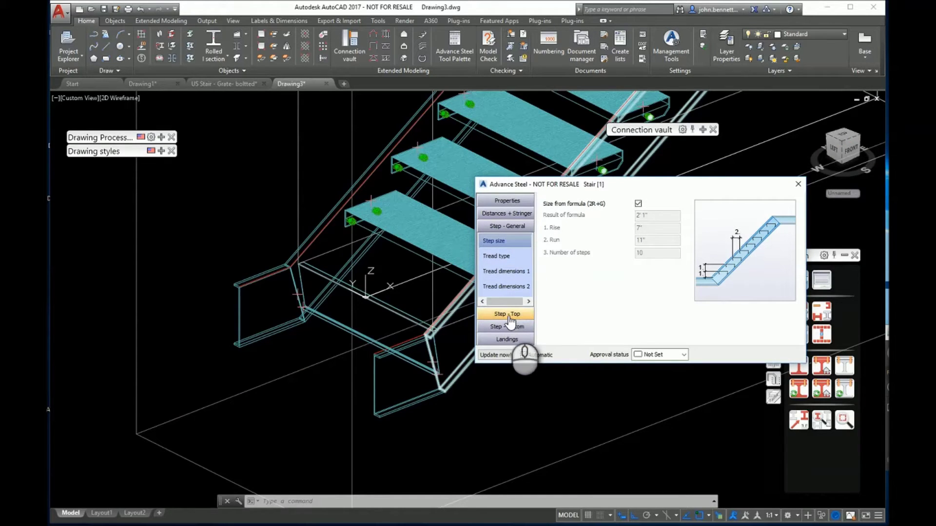
pyautogui.click(509, 319)
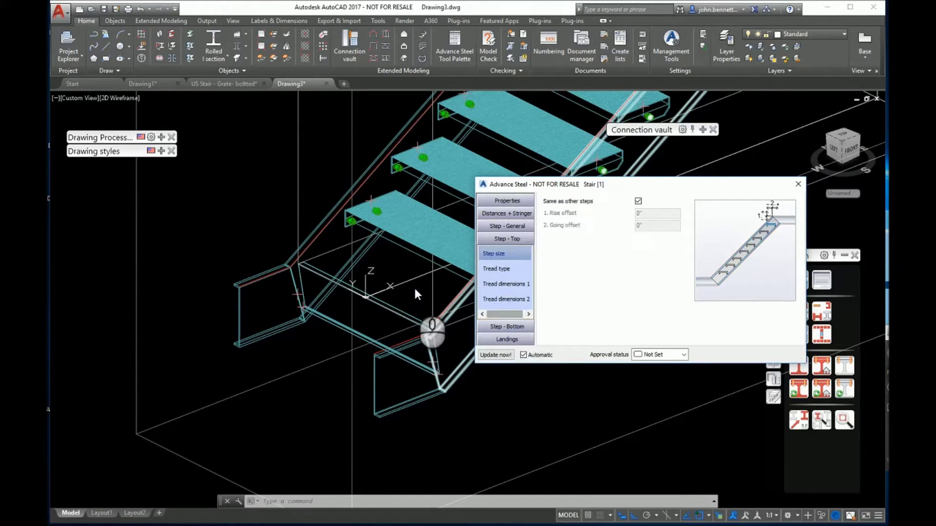
pyautogui.scroll(-4, 409, 287)
pyautogui.moveTo(399, 277); pyautogui.dragTo(74, 445, button='middle')
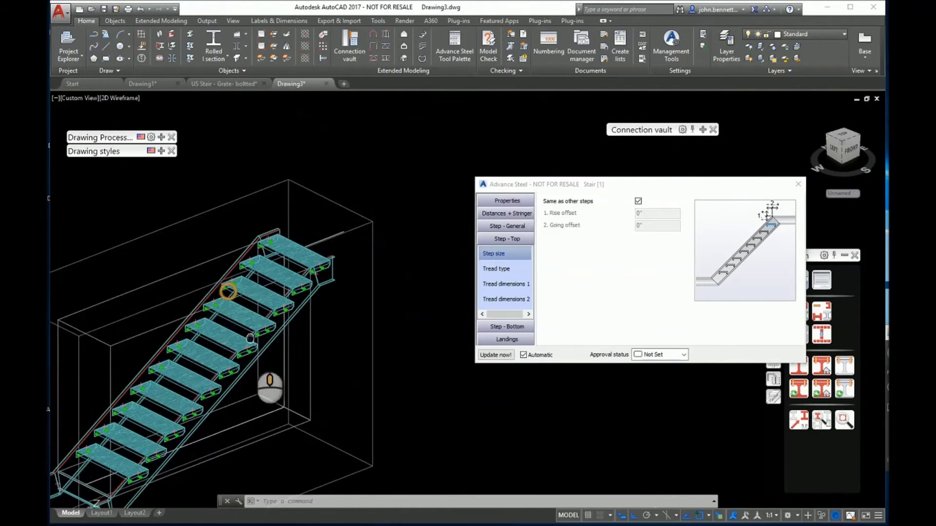
pyautogui.scroll(5, 292, 253)
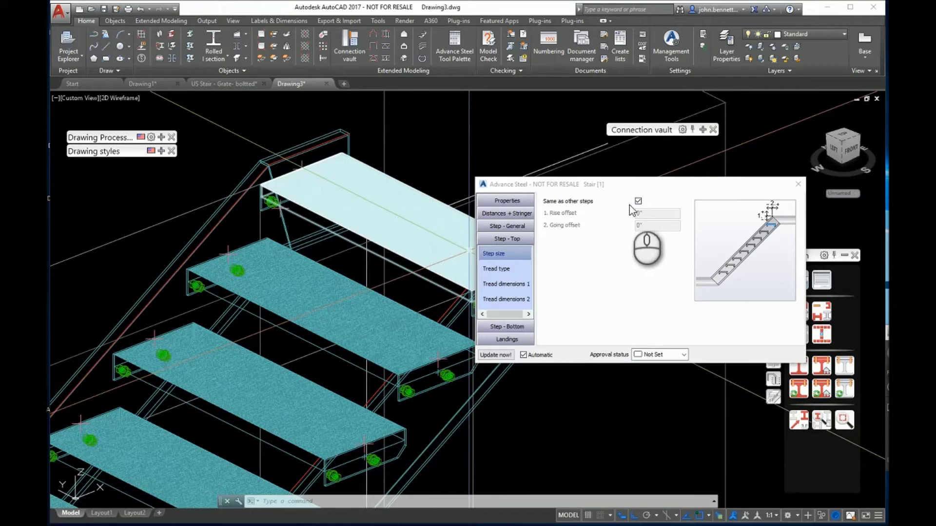
pyautogui.click(497, 269)
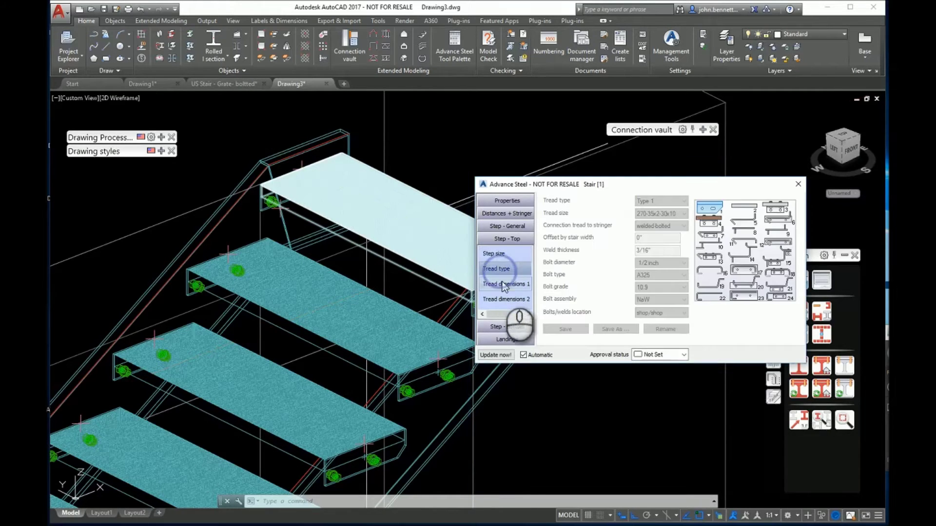
pyautogui.click(504, 287)
pyautogui.click(502, 300)
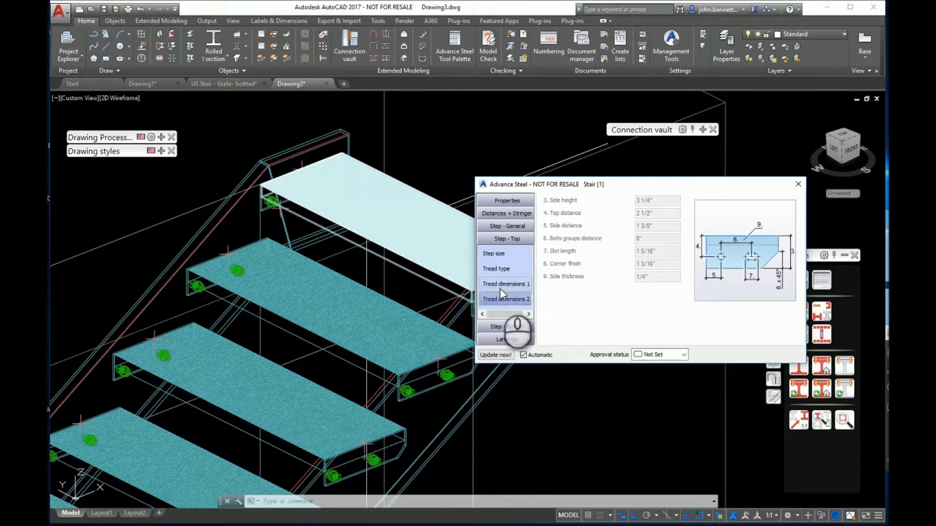
pyautogui.click(500, 286)
pyautogui.click(497, 270)
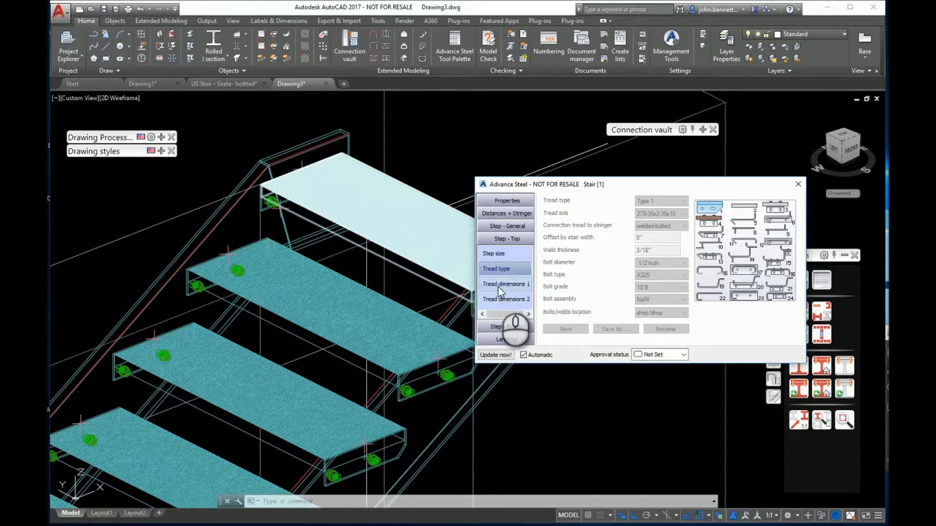
pyautogui.click(498, 286)
pyautogui.click(497, 292)
pyautogui.click(492, 254)
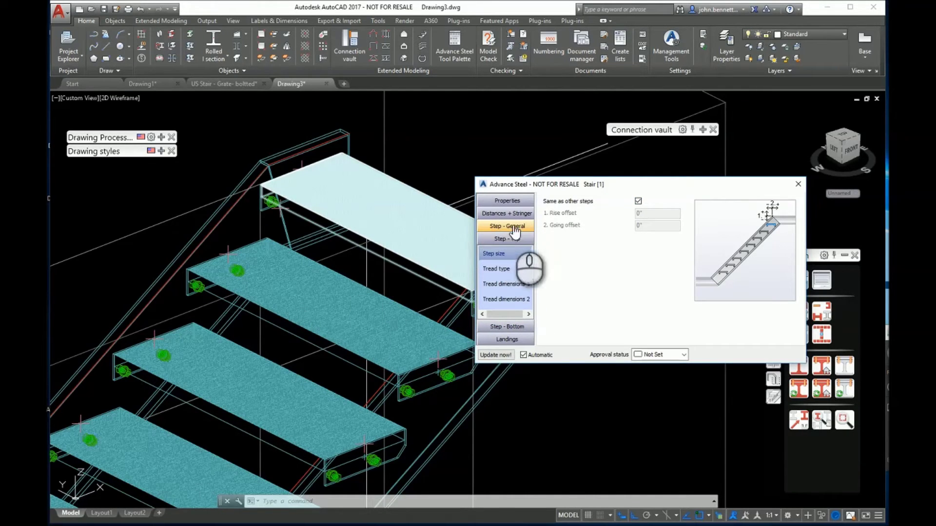
# Step: Make the bottom step the same as the other steps and check its tread type and dimension settings
pyautogui.click(507, 327)
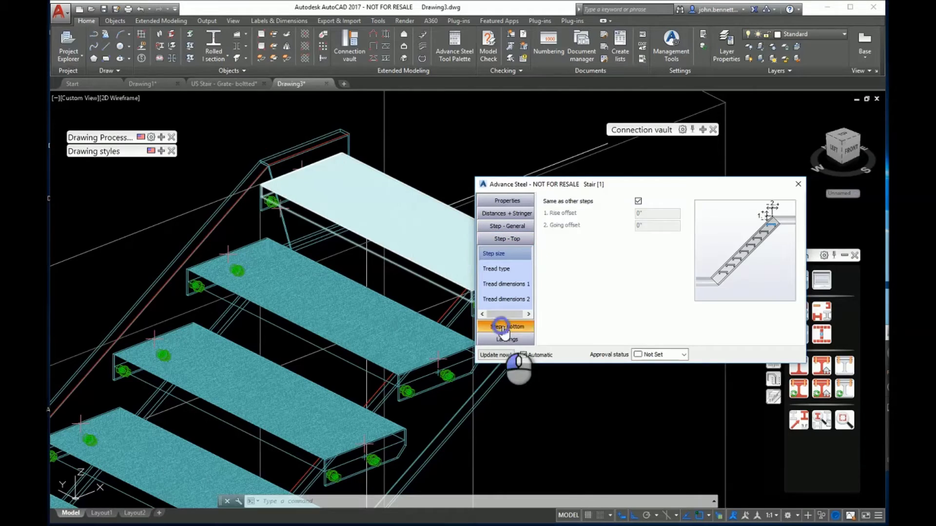
pyautogui.scroll(-3, 298, 373)
pyautogui.moveTo(297, 375); pyautogui.dragTo(429, 187, button='middle')
pyautogui.moveTo(320, 296); pyautogui.dragTo(458, 173, button='middle')
pyautogui.scroll(5, 262, 358)
pyautogui.moveTo(307, 337); pyautogui.dragTo(293, 362, button='middle')
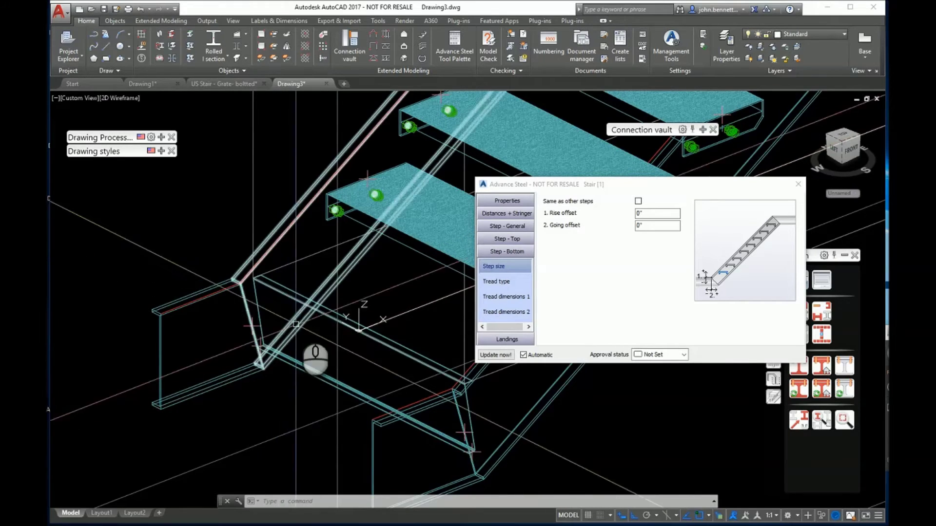
pyautogui.click(638, 201)
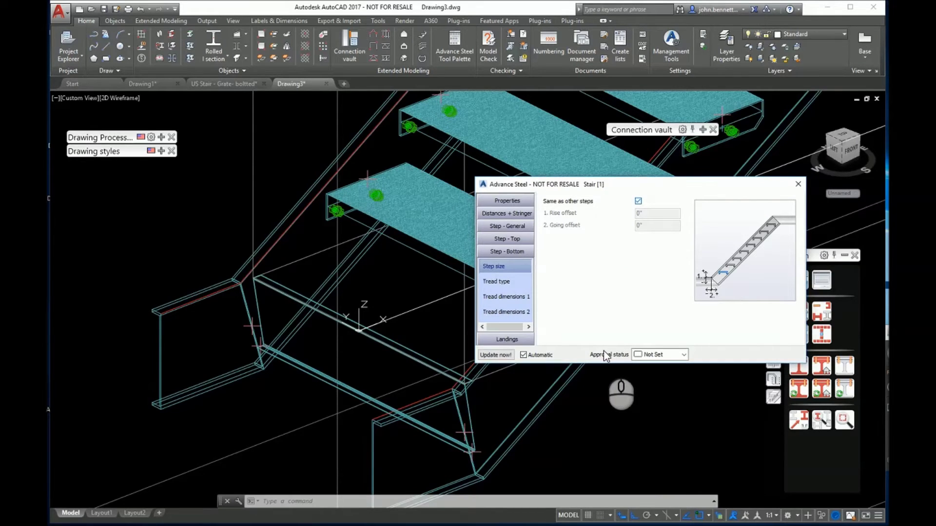
pyautogui.keyDown('shift'); pyautogui.moveTo(299, 368); pyautogui.dragTo(311, 329, button='middle'); pyautogui.keyUp('shift')
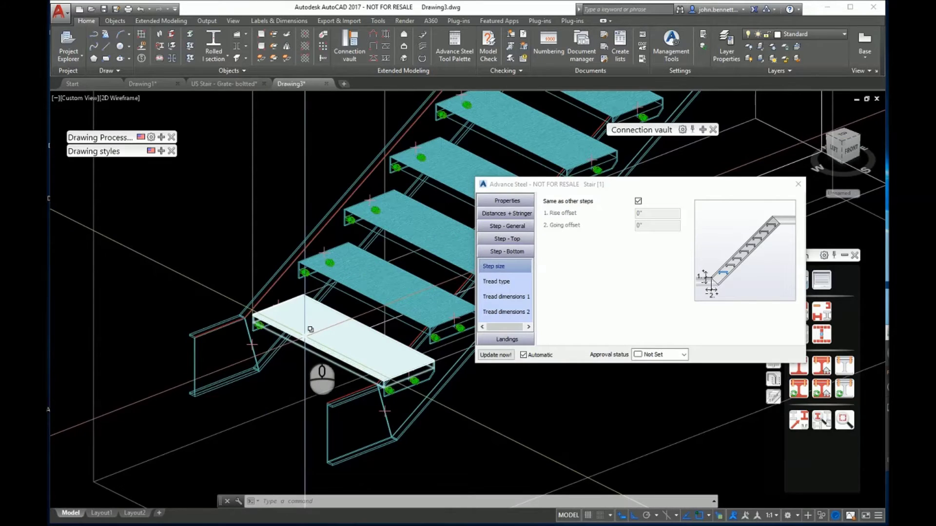
pyautogui.click(498, 282)
pyautogui.click(502, 297)
pyautogui.click(497, 313)
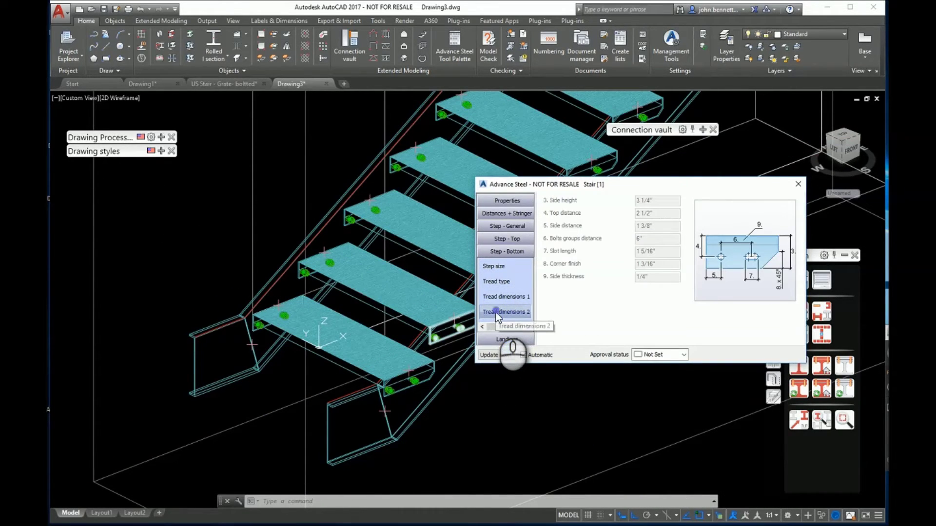
# Step: Review the top landing's front and rear creation options and profile sizes while viewing the upper end of the stair
pyautogui.click(507, 339)
pyautogui.scroll(-3, 260, 374)
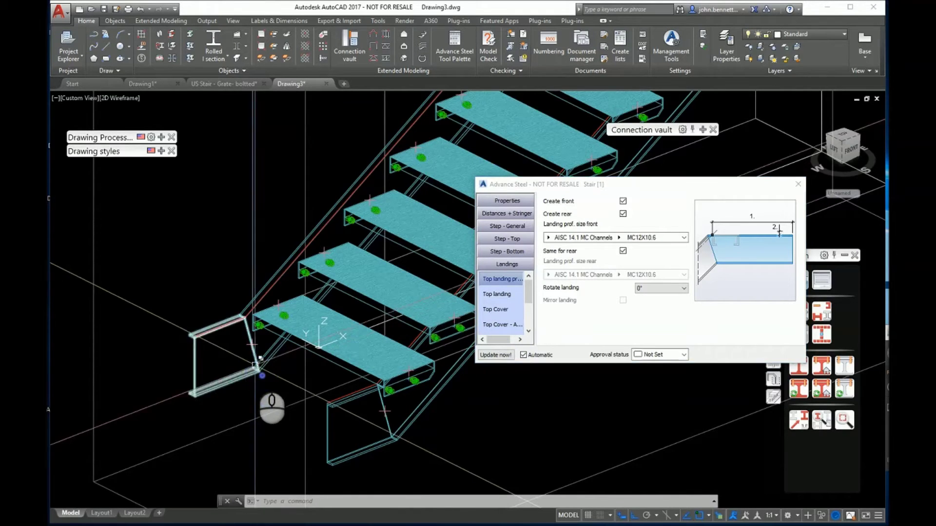
pyautogui.scroll(-4, 267, 345)
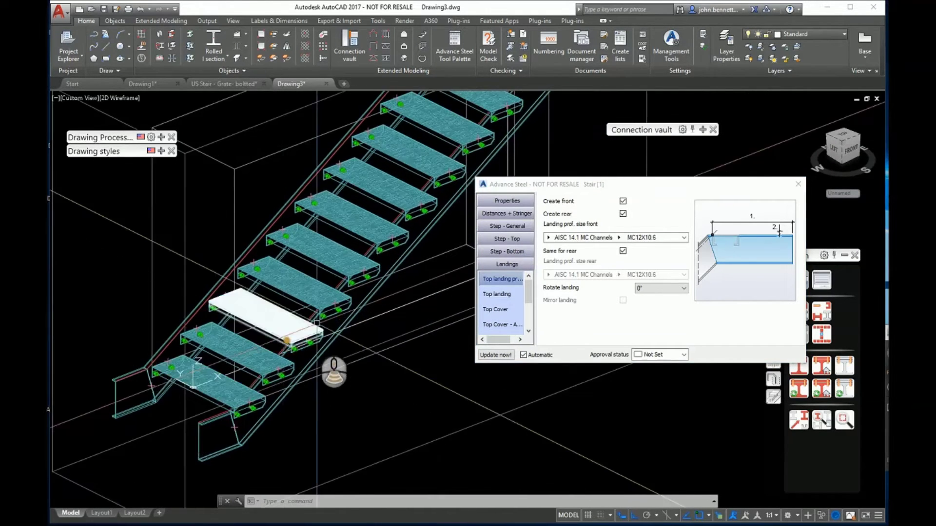
pyautogui.scroll(5, 307, 296)
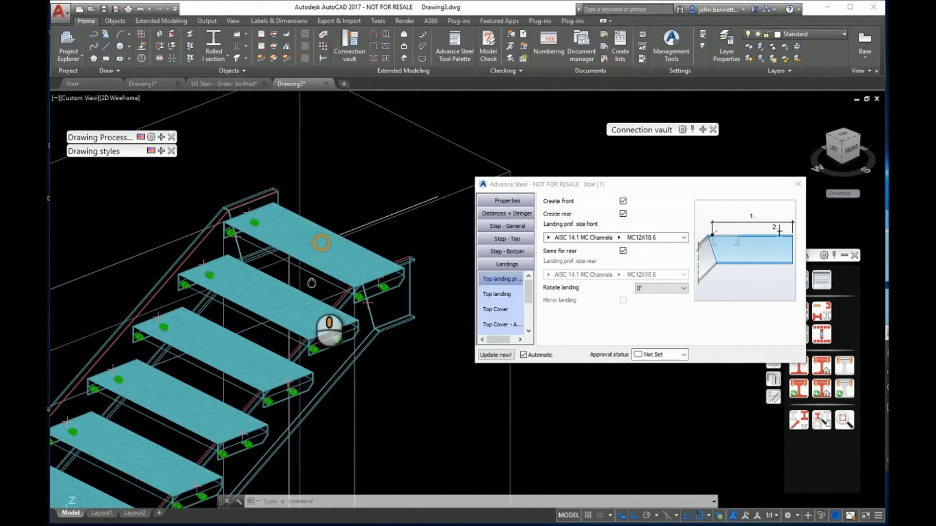
pyautogui.click(624, 201)
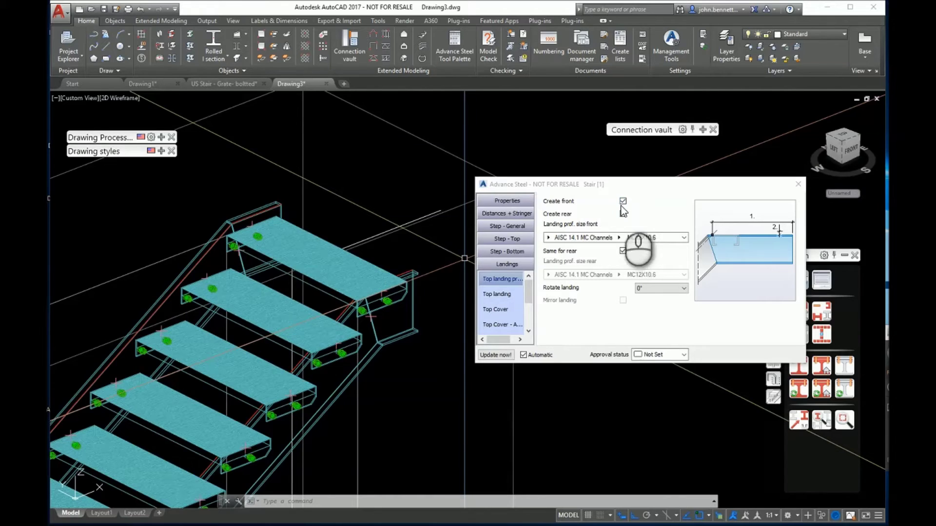
pyautogui.click(622, 214)
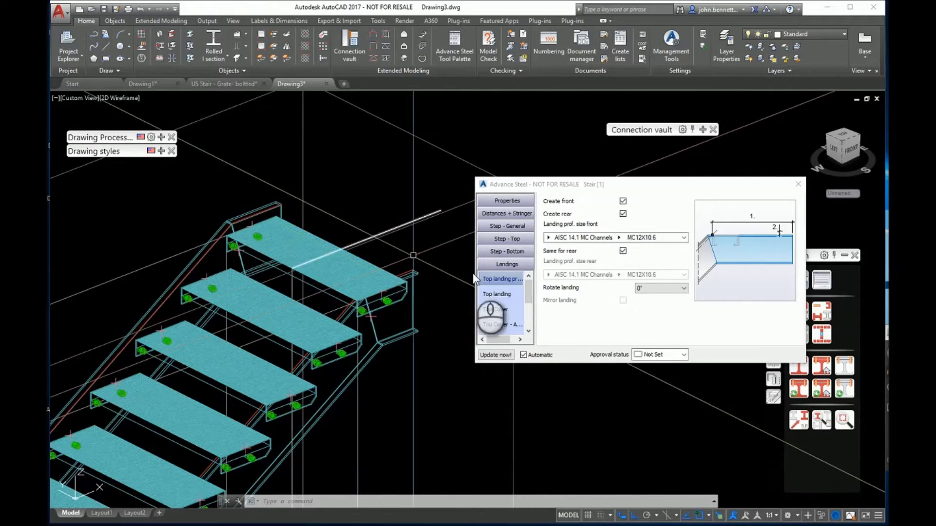
pyautogui.click(626, 239)
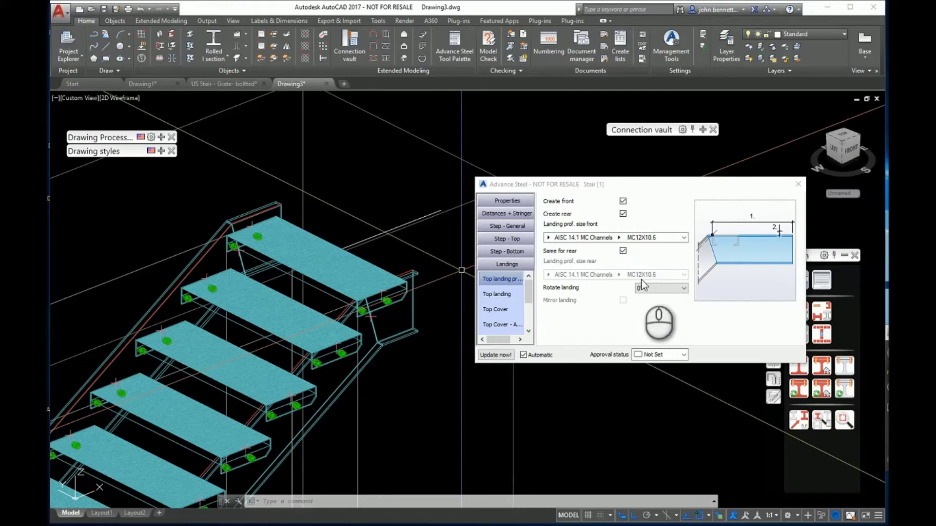
# Step: Set the top landing's front and rear lengths to 36 inches each
pyautogui.click(495, 296)
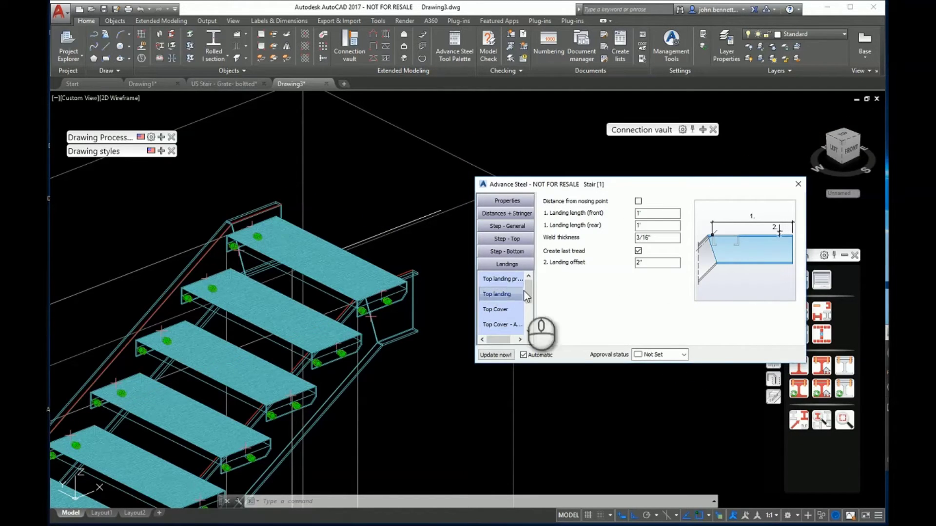
pyautogui.doubleClick(650, 213)
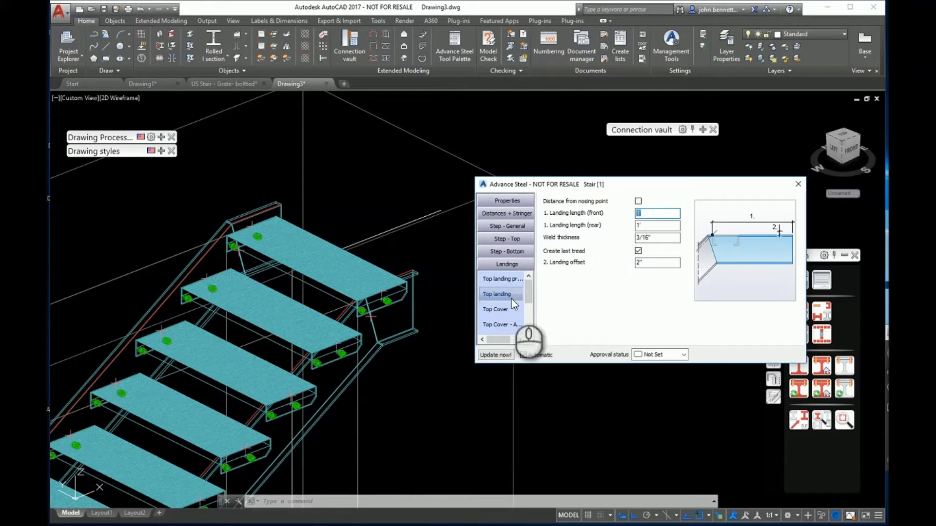
pyautogui.click(654, 227)
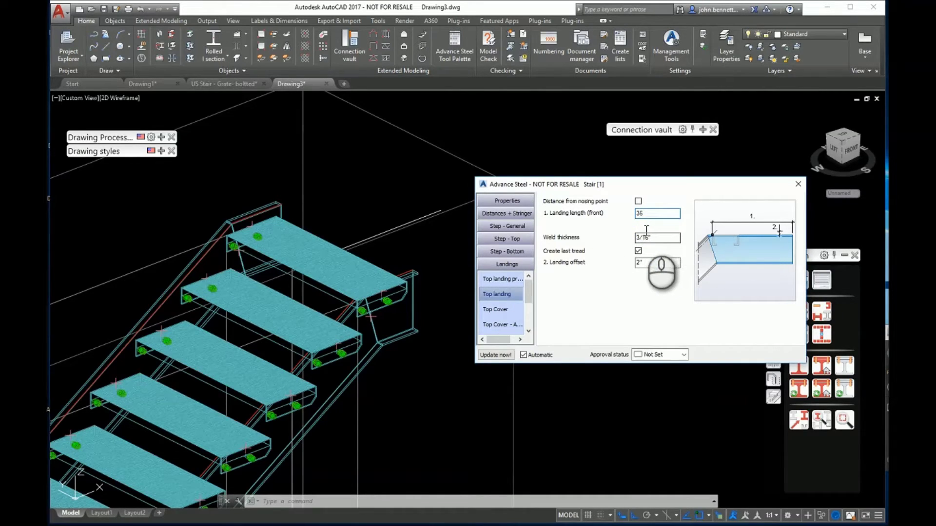
pyautogui.doubleClick(647, 225)
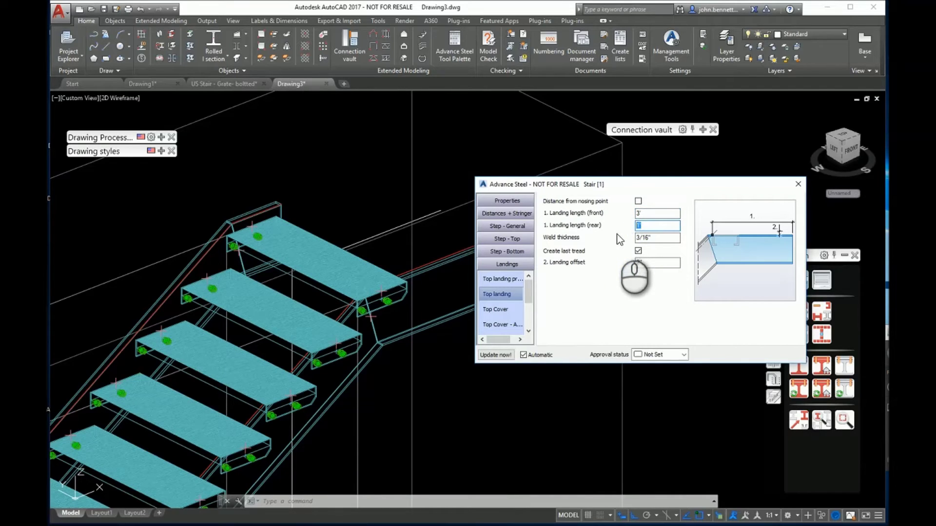
pyautogui.click(659, 239)
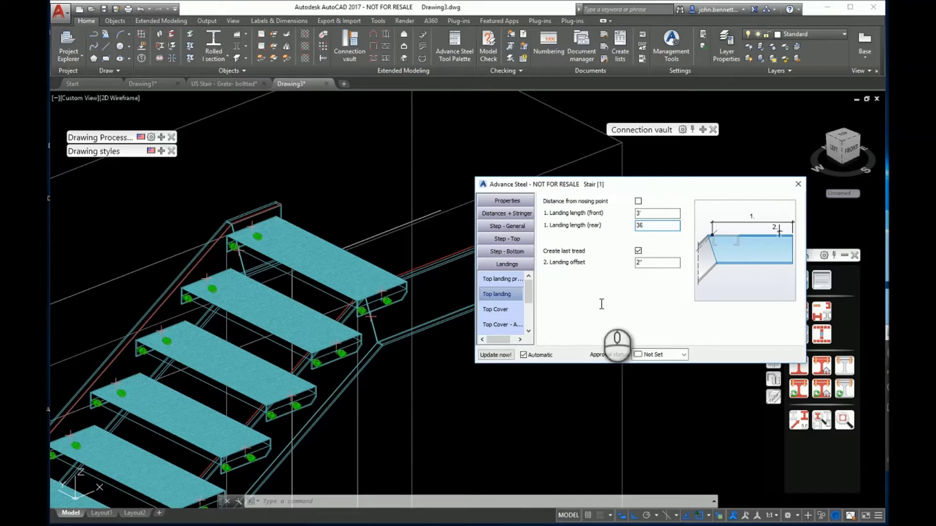
pyautogui.moveTo(434, 359); pyautogui.dragTo(382, 351, button='middle')
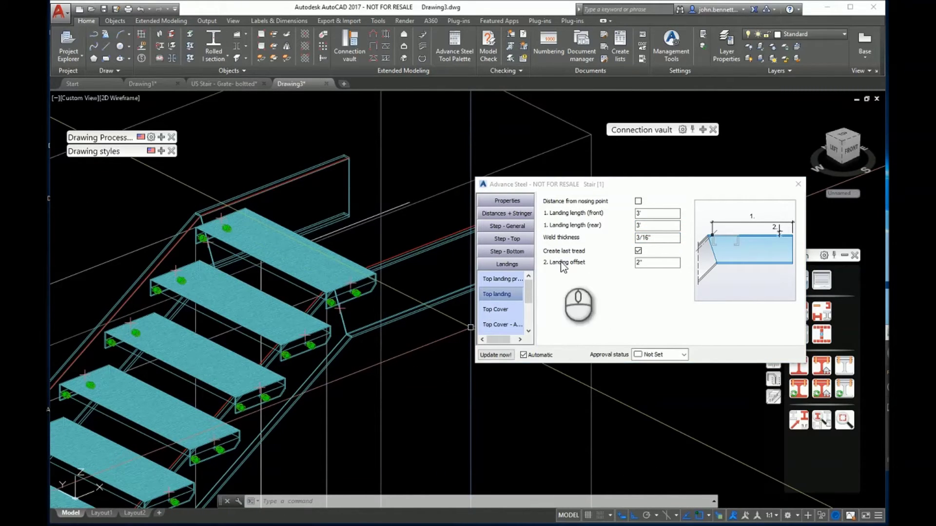
# Step: Turn off creation of the last tread and set the top landing offset to 0
pyautogui.click(638, 251)
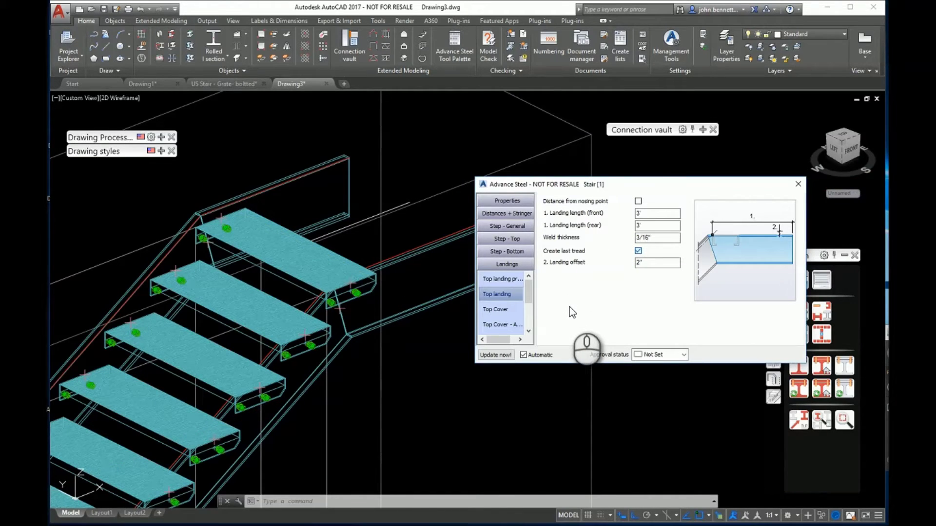
pyautogui.click(665, 273)
pyautogui.doubleClick(648, 263)
pyautogui.write('0')
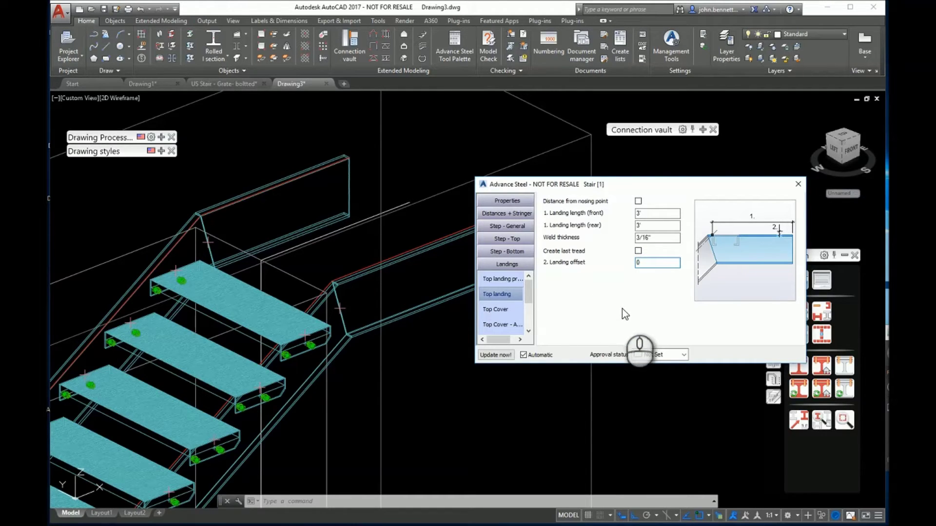
# Step: Make the top landing cover from plate and inspect it at the upper end of the stair
pyautogui.click(506, 310)
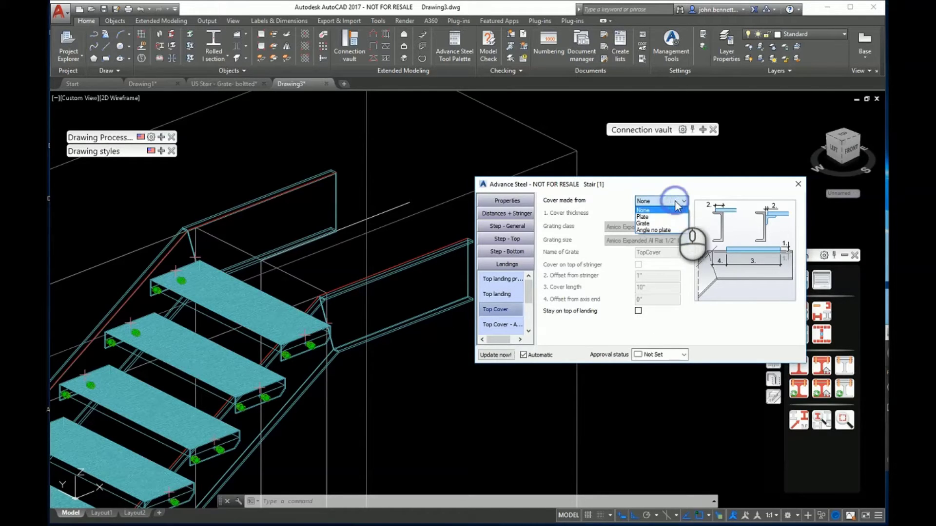
pyautogui.click(653, 218)
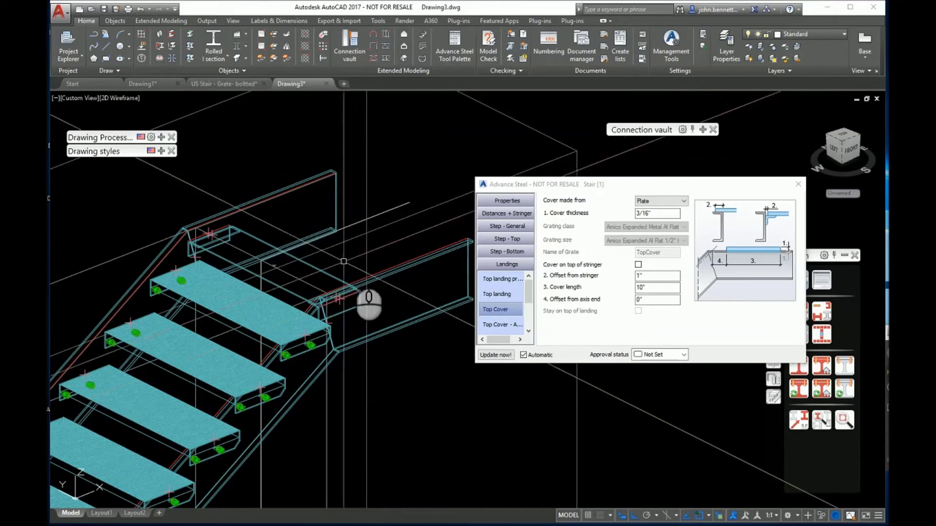
pyautogui.moveTo(273, 266); pyautogui.dragTo(302, 252, button='middle')
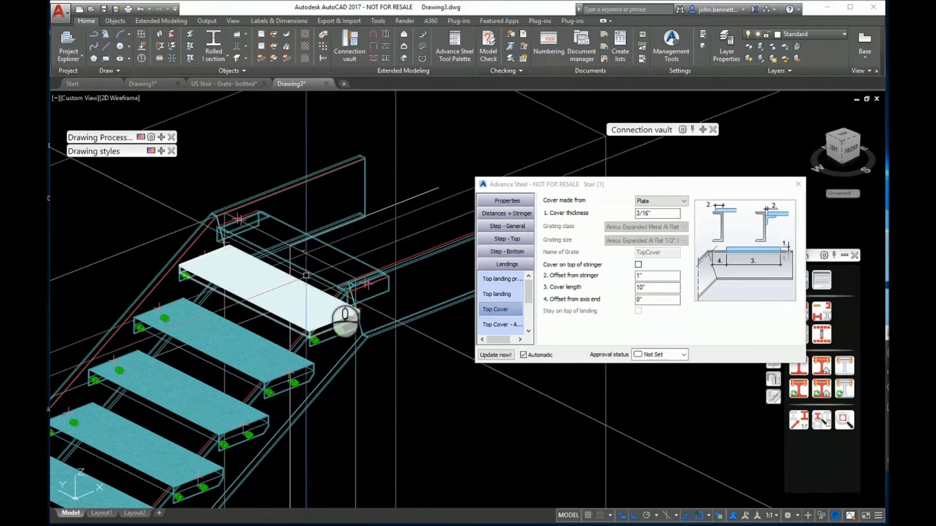
# Step: Make the top landing cover from grate with a cover thickness of 1.5 inches
pyautogui.click(661, 201)
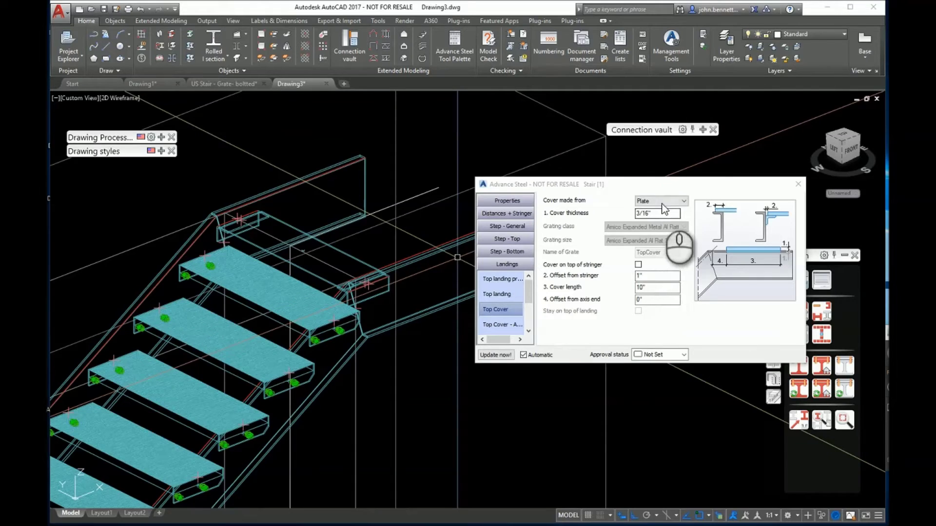
pyautogui.click(644, 223)
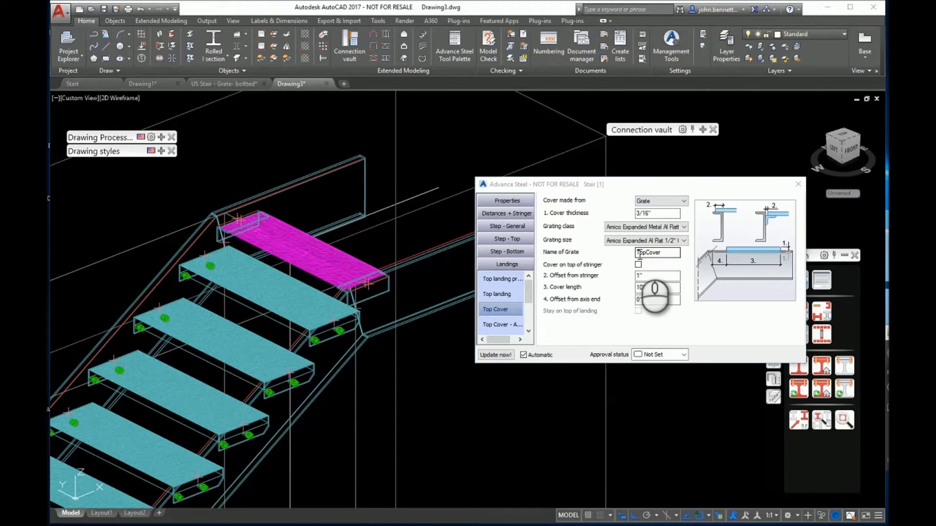
pyautogui.click(652, 214)
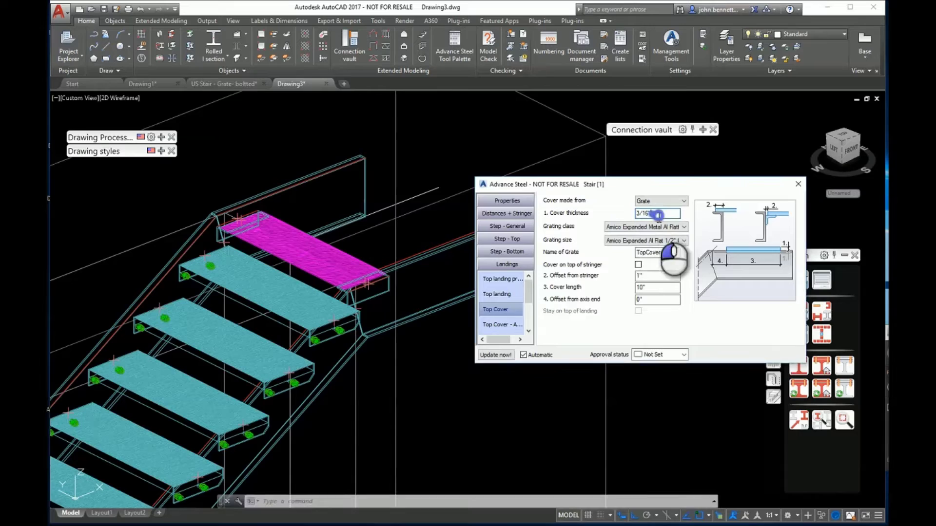
pyautogui.write('1.5')
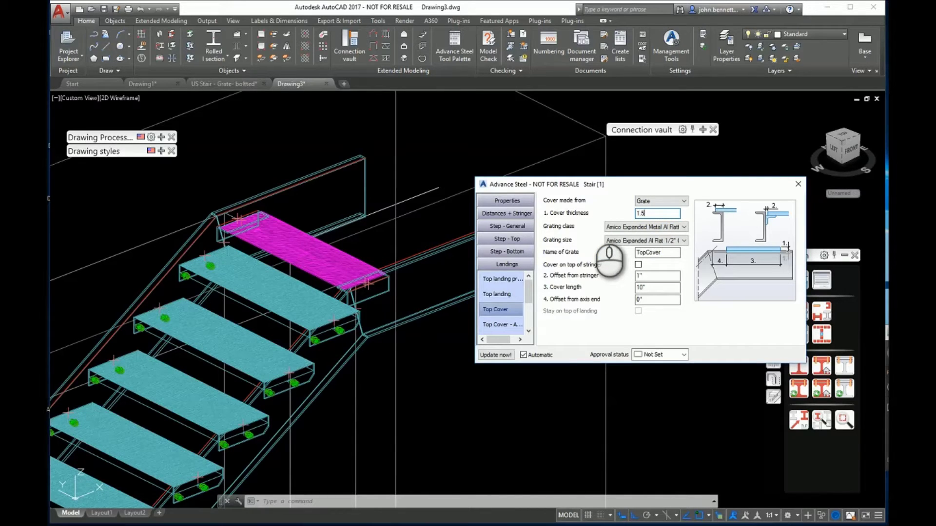
# Step: Set the top cover's grating class to Grating US Imperial
pyautogui.click(682, 227)
pyautogui.click(678, 234)
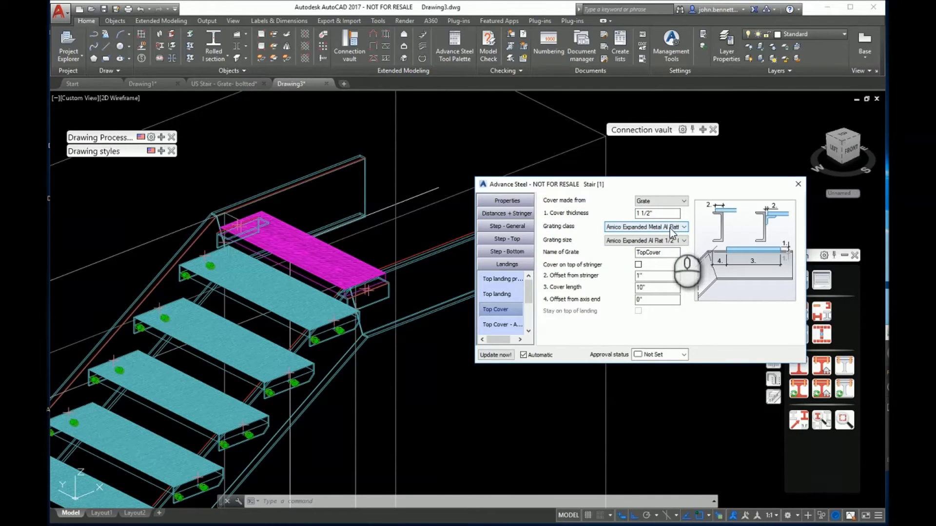
pyautogui.click(671, 228)
pyautogui.scroll(-5, 660, 267)
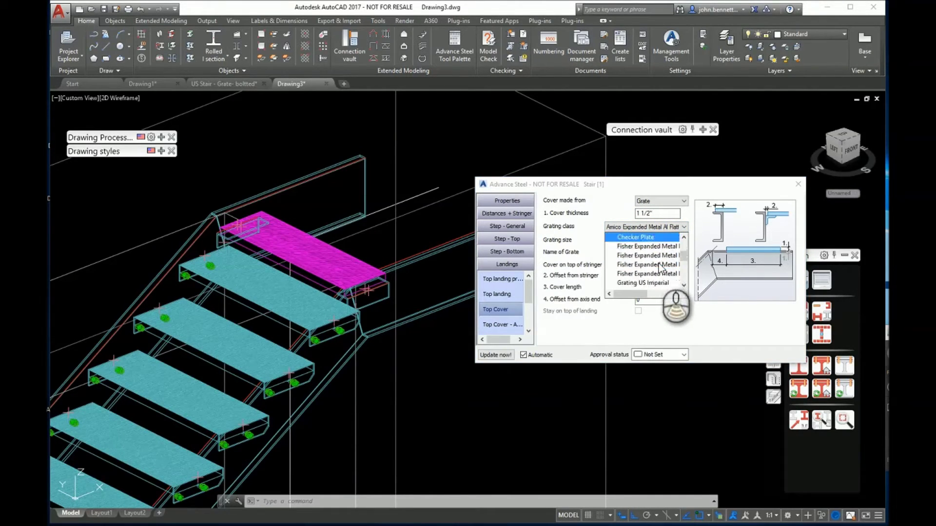
pyautogui.click(651, 284)
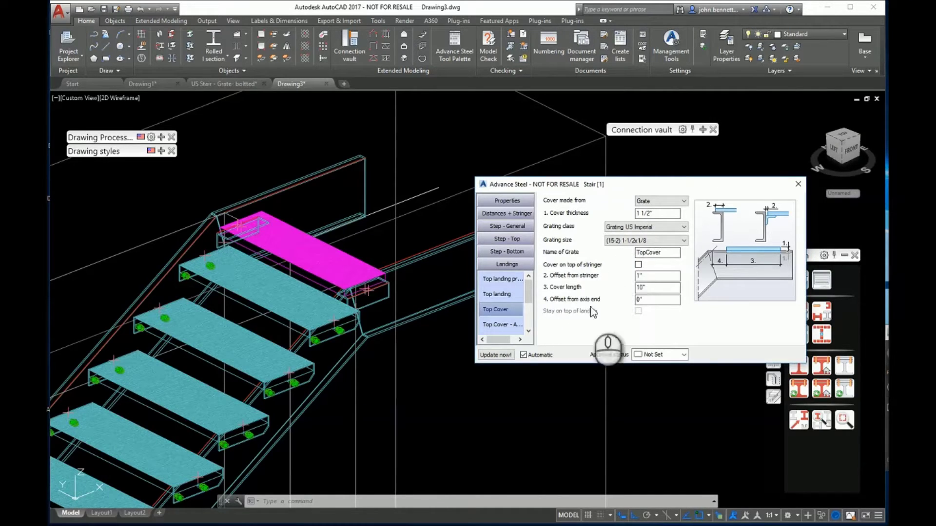
# Step: Set the top cover's support angle size to L2X2X1/4 and its offset to 0
pyautogui.click(508, 325)
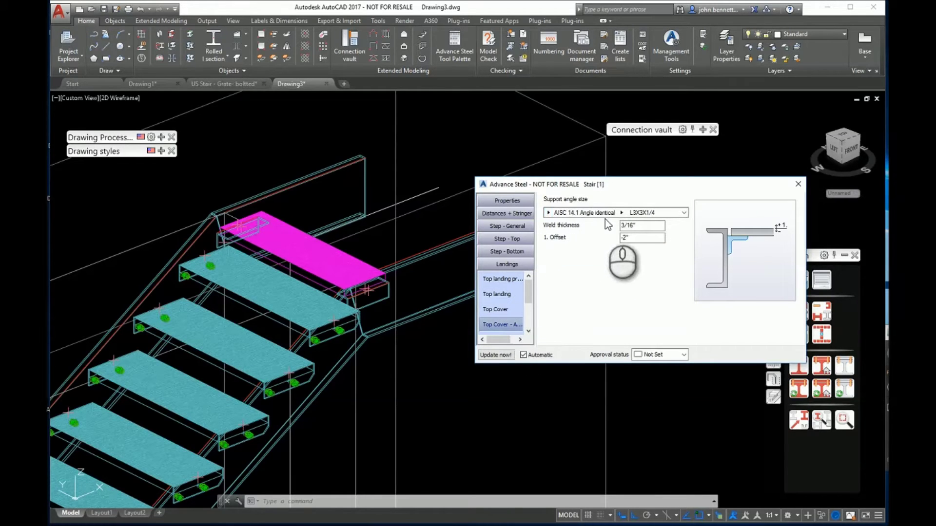
pyautogui.click(621, 213)
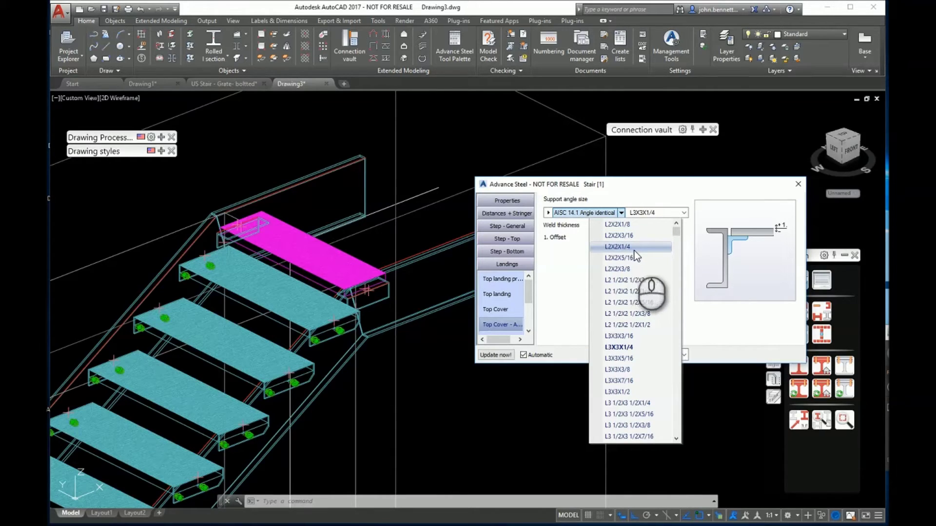
pyautogui.click(618, 247)
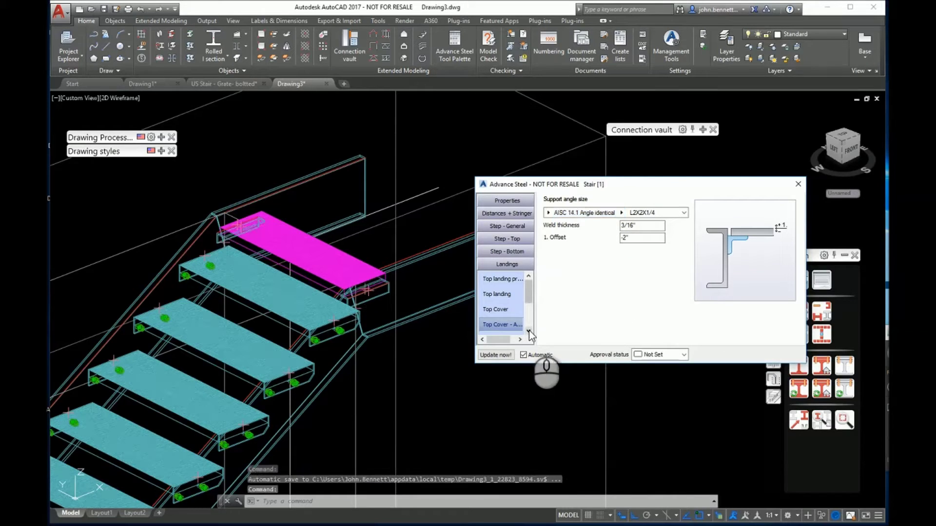
pyautogui.doubleClick(645, 237)
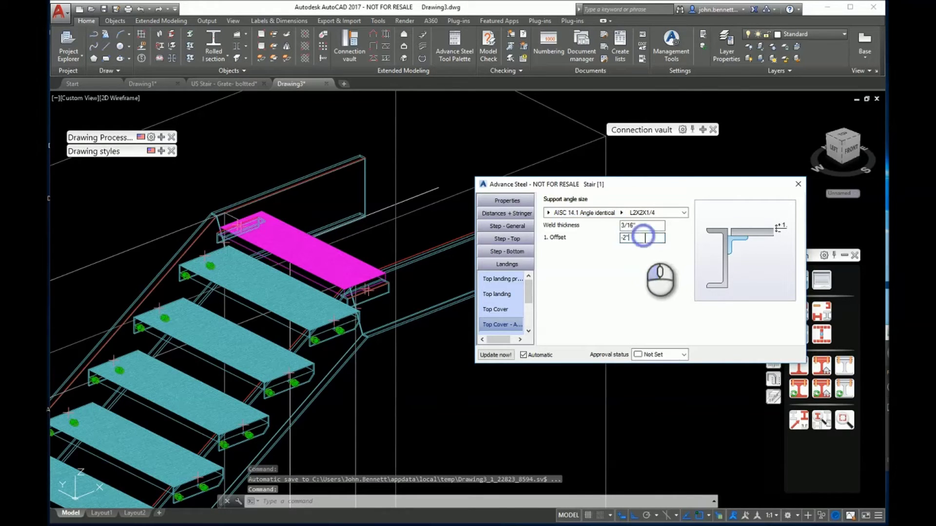
pyautogui.write('0')
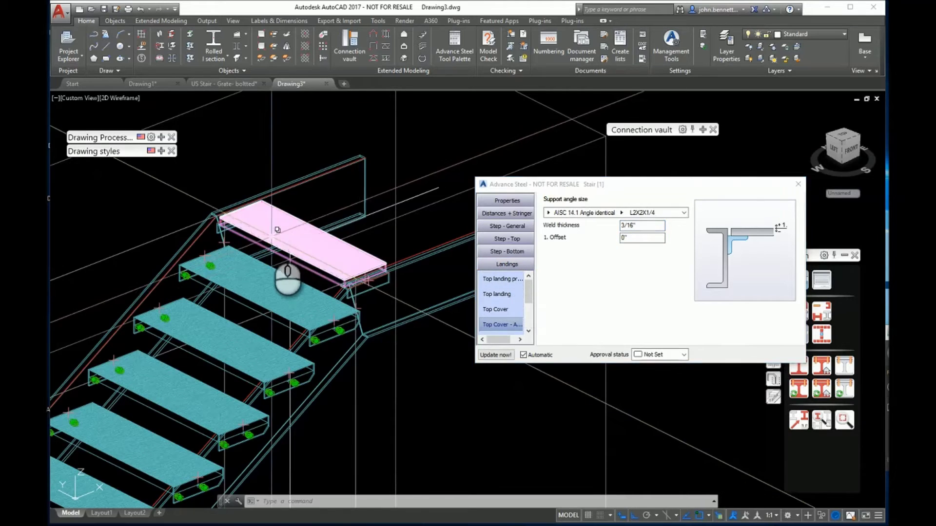
# Step: Set the top cover's offset from the stringer to 1/4 inch
pyautogui.scroll(5, 253, 268)
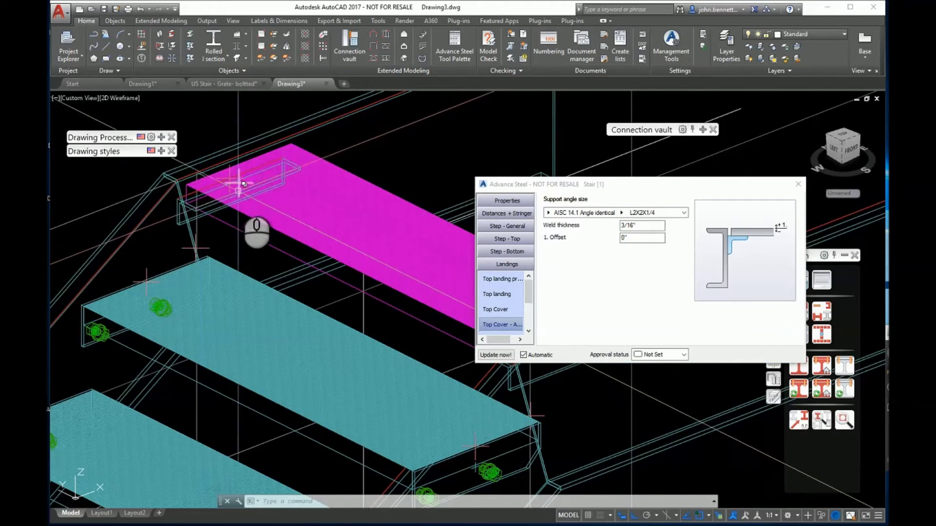
pyautogui.click(499, 310)
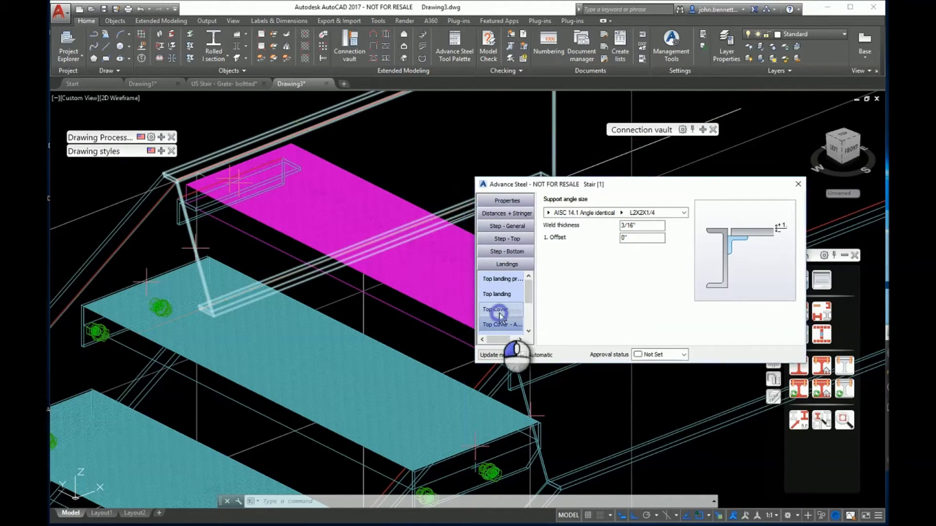
pyautogui.click(654, 276)
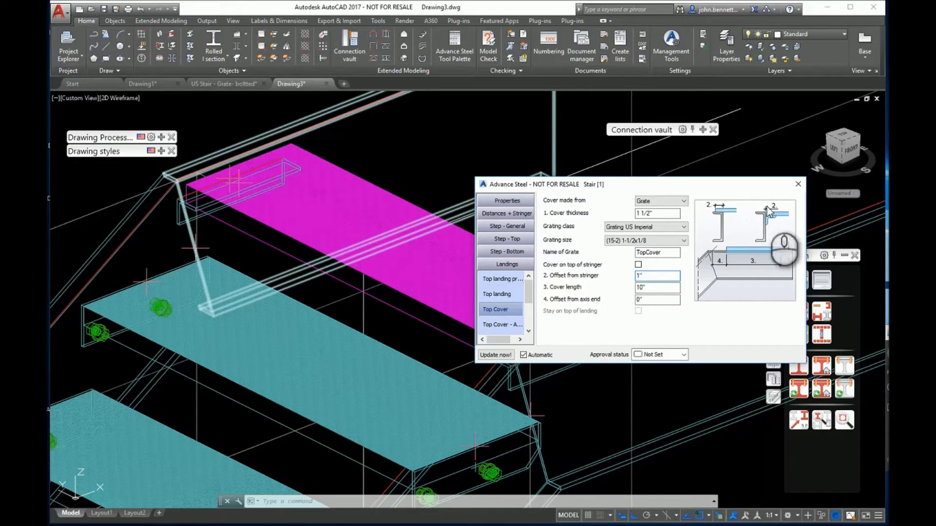
pyautogui.moveTo(651, 276); pyautogui.dragTo(621, 282)
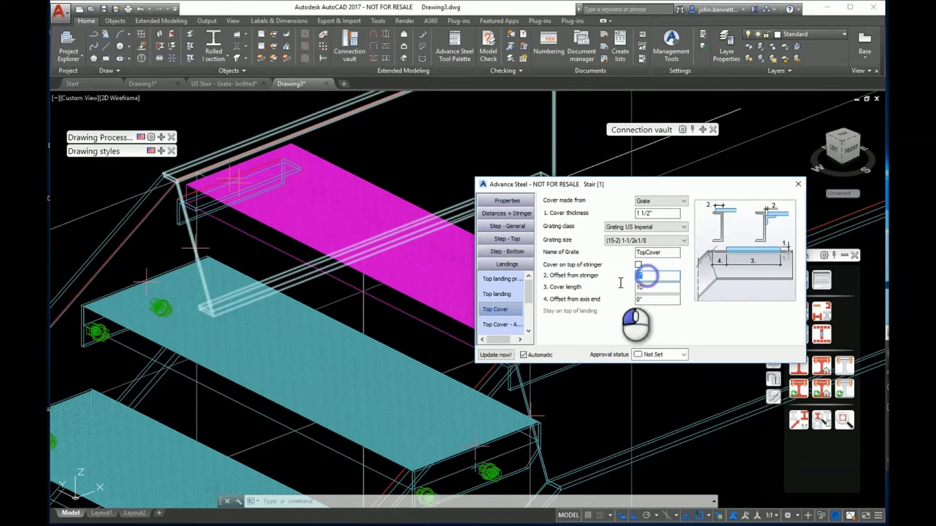
pyautogui.write('25')
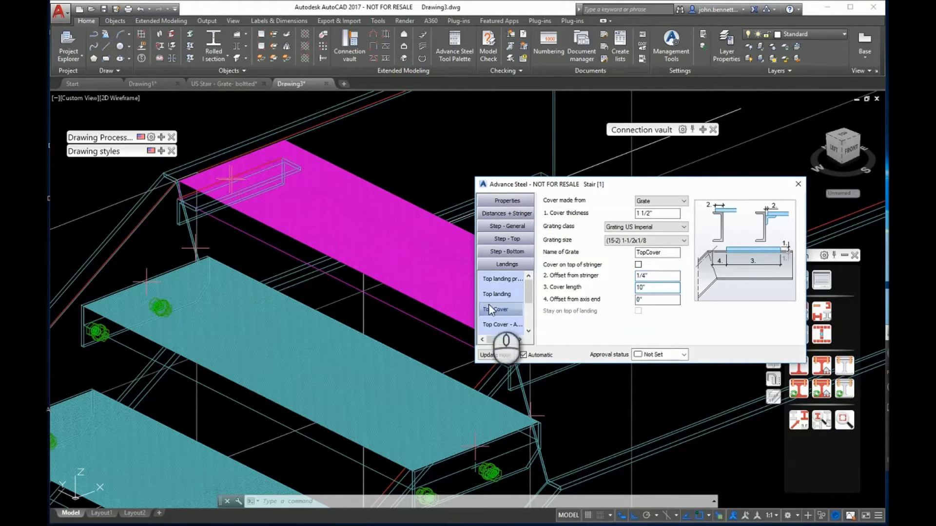
# Step: Inspect the support angle at the stringer, and place the top cover on top of the stringer
pyautogui.click(187, 243)
pyautogui.scroll(5, 183, 232)
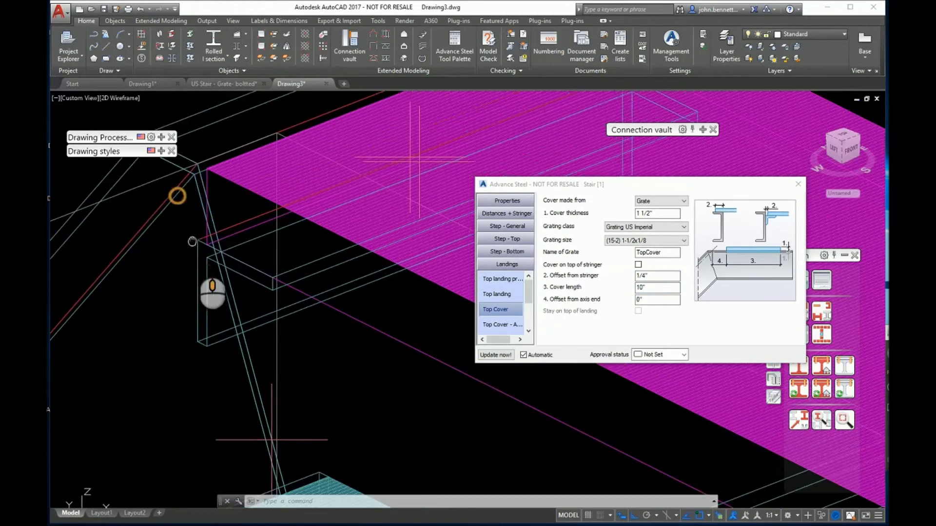
pyautogui.scroll(-2, 208, 245)
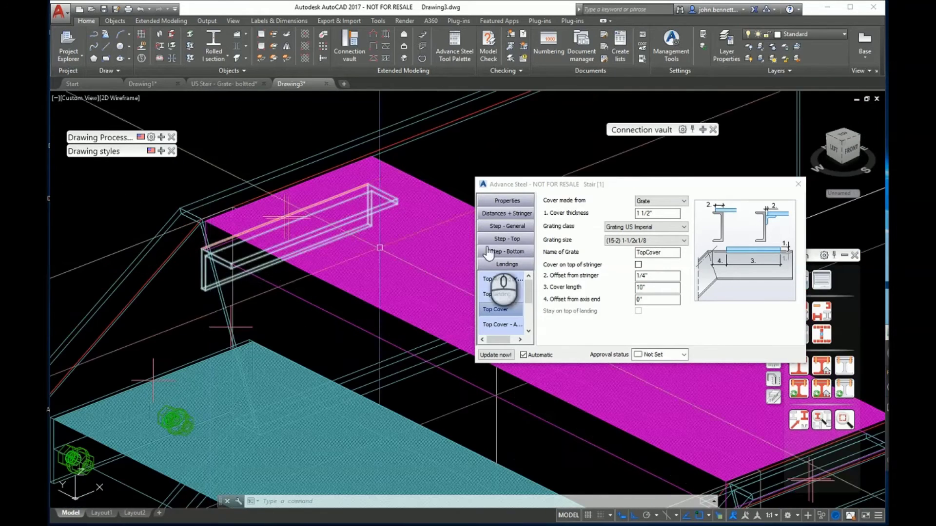
pyautogui.click(638, 264)
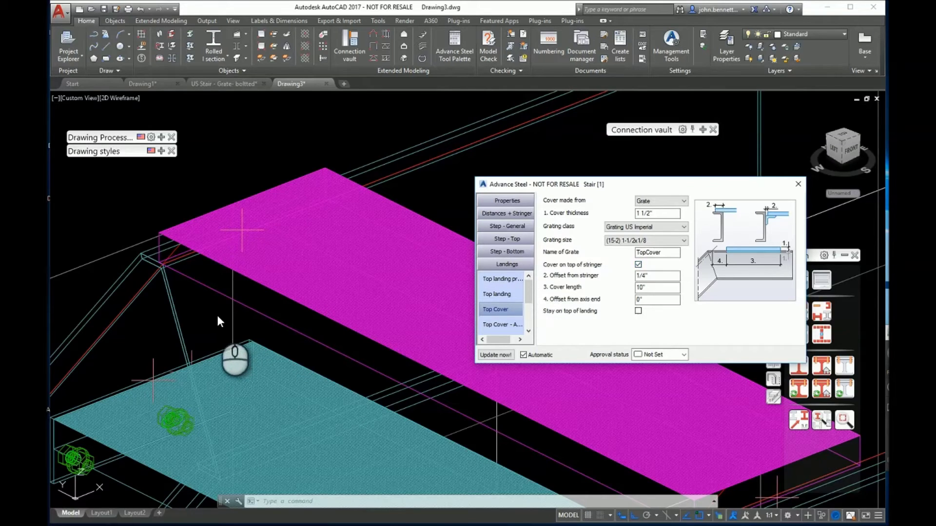
pyautogui.scroll(-3, 205, 316)
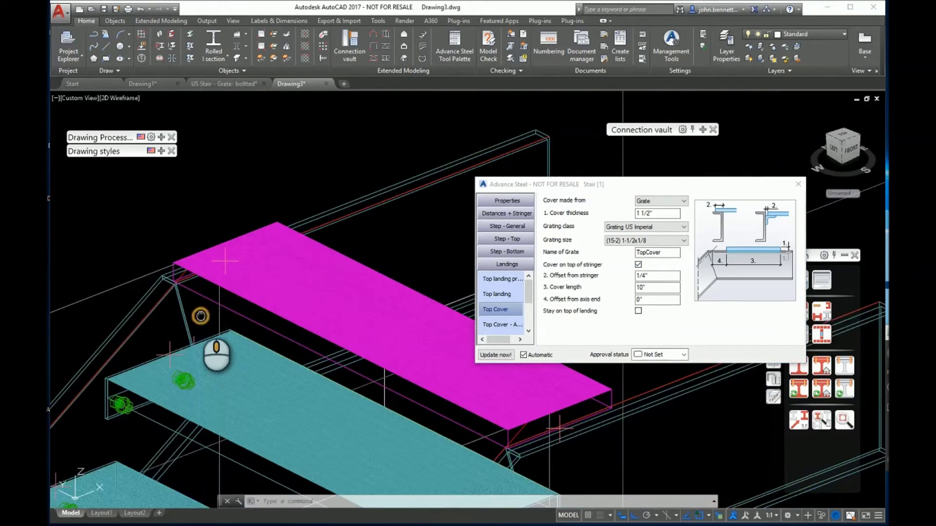
pyautogui.moveTo(200, 316); pyautogui.dragTo(192, 296, button='middle')
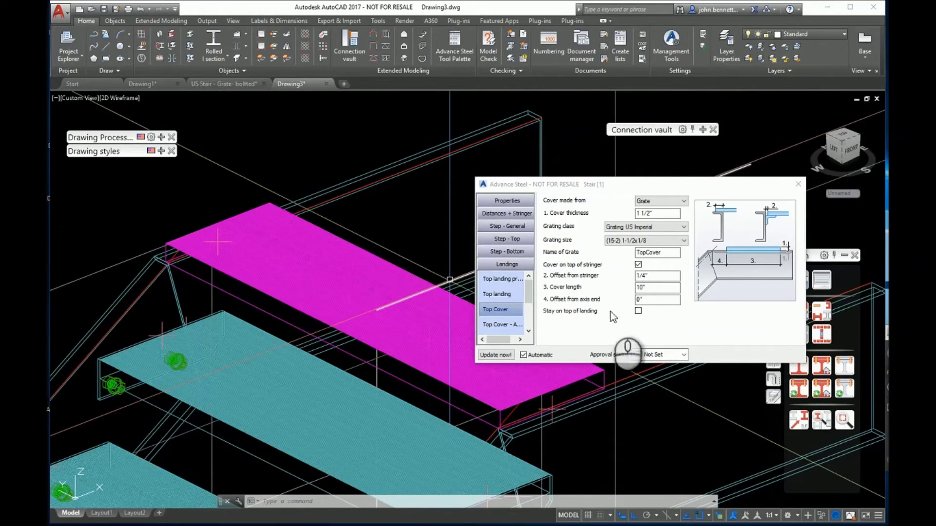
# Step: Set the top cover's length to 36 inches
pyautogui.click(496, 294)
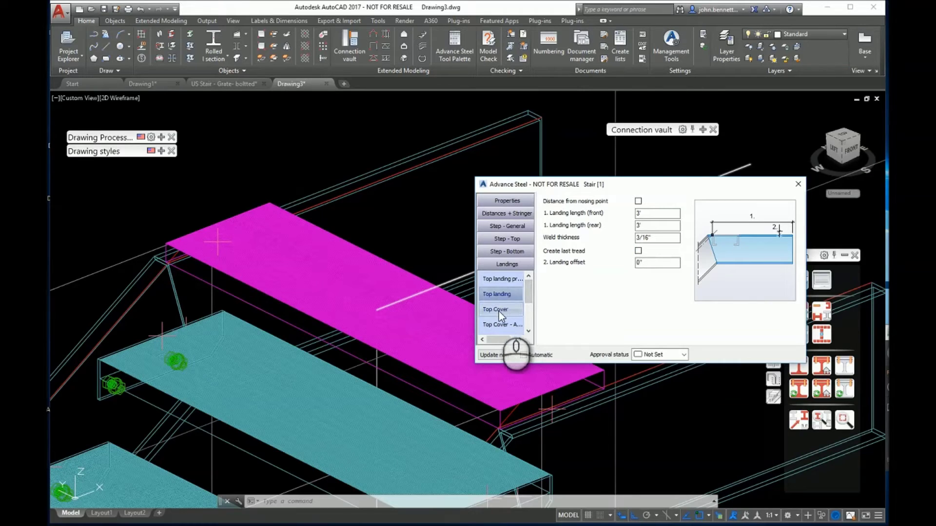
pyautogui.scroll(-1, 498, 312)
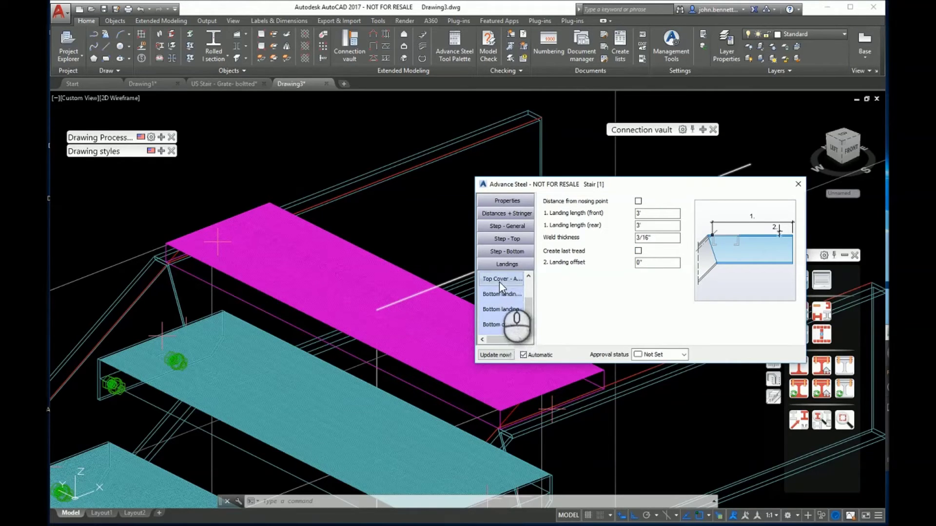
pyautogui.scroll(1, 498, 293)
pyautogui.click(498, 311)
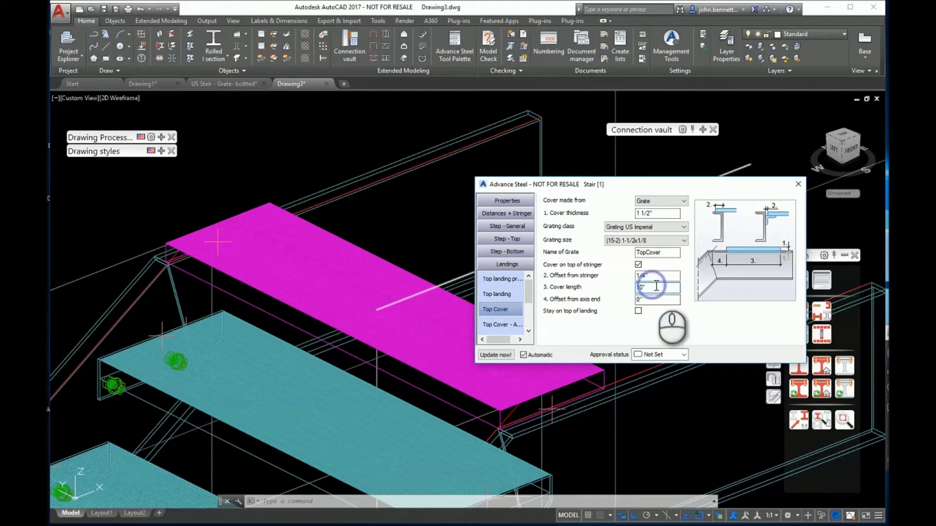
pyautogui.write('38')
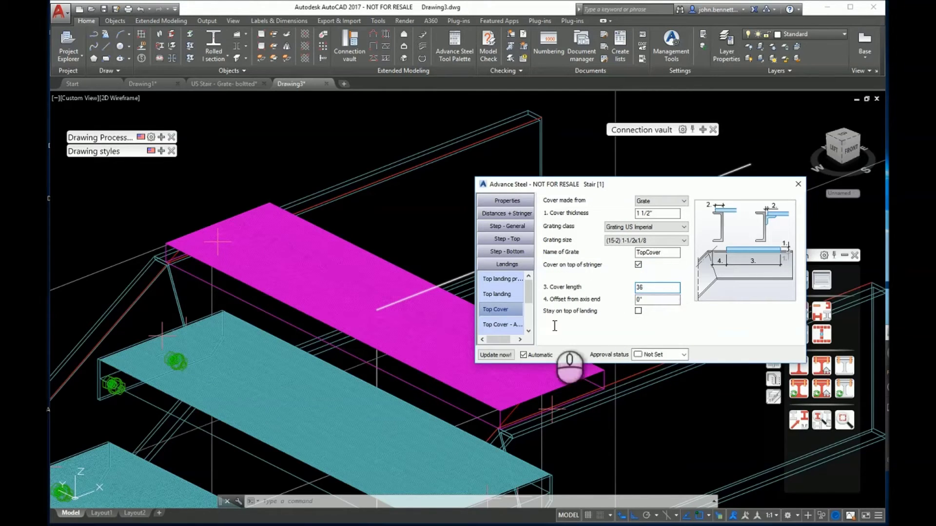
pyautogui.press('Tab')
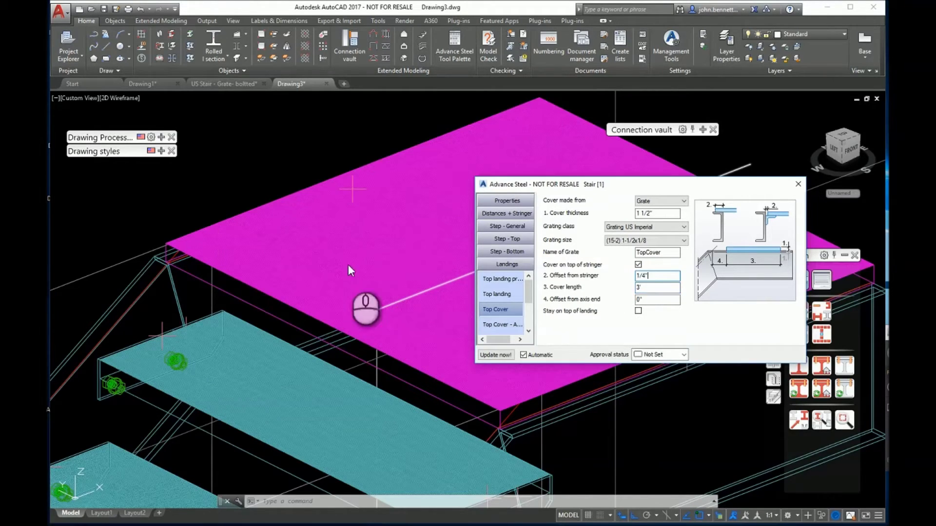
# Step: Examine how the top cover sits over the landing stringers and lines up with the uppermost tread
pyautogui.scroll(-4, 209, 238)
pyautogui.scroll(4, 261, 225)
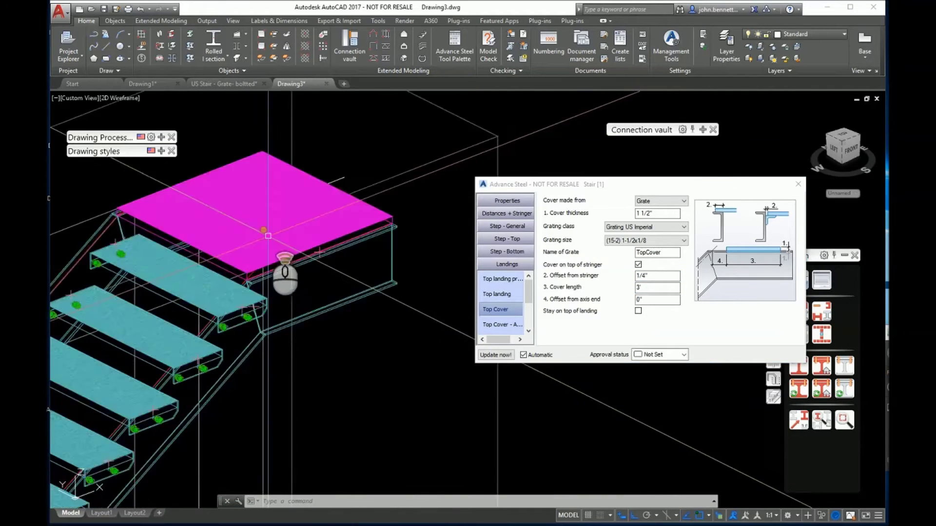
pyautogui.scroll(-2, 262, 238)
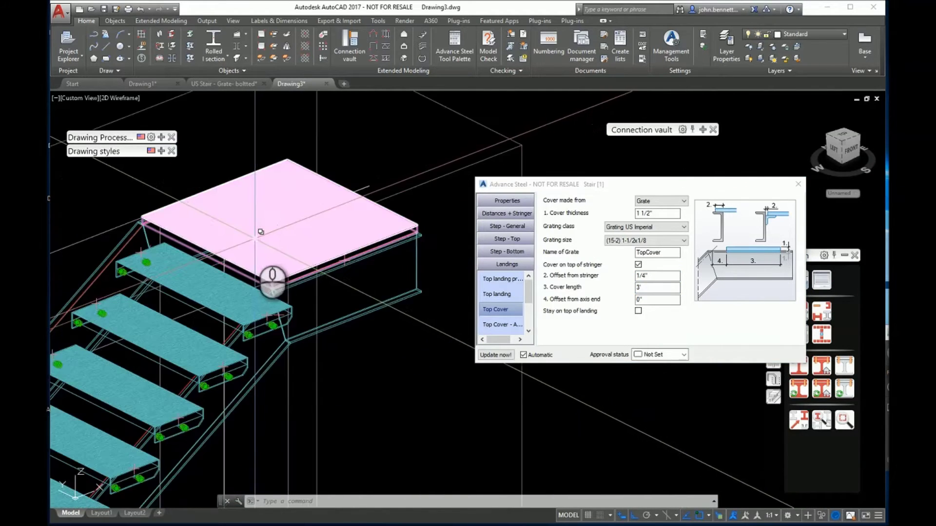
pyautogui.keyDown('shift'); pyautogui.moveTo(262, 237); pyautogui.dragTo(206, 317, button='middle'); pyautogui.keyUp('shift')
pyautogui.scroll(-5, 206, 317)
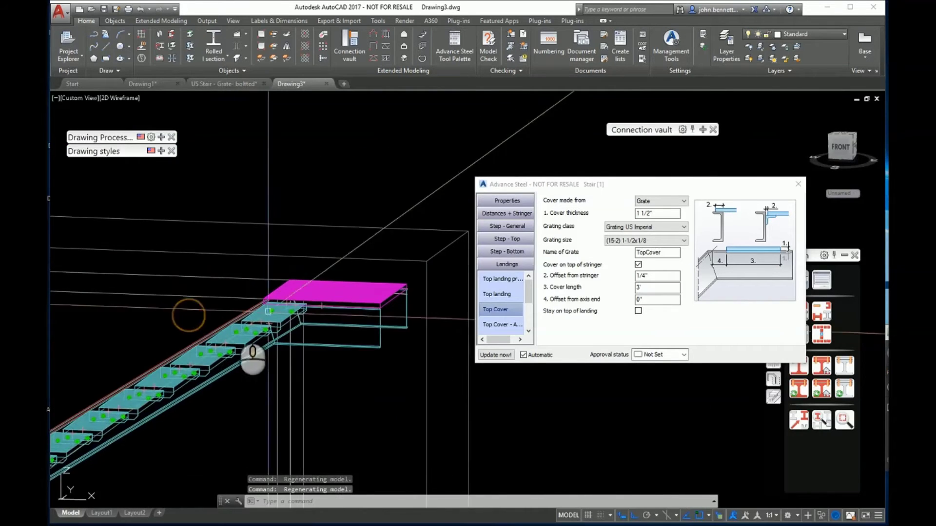
pyautogui.keyDown('shift'); pyautogui.moveTo(268, 311); pyautogui.dragTo(249, 329, button='middle'); pyautogui.keyUp('shift')
pyautogui.scroll(4, 275, 322)
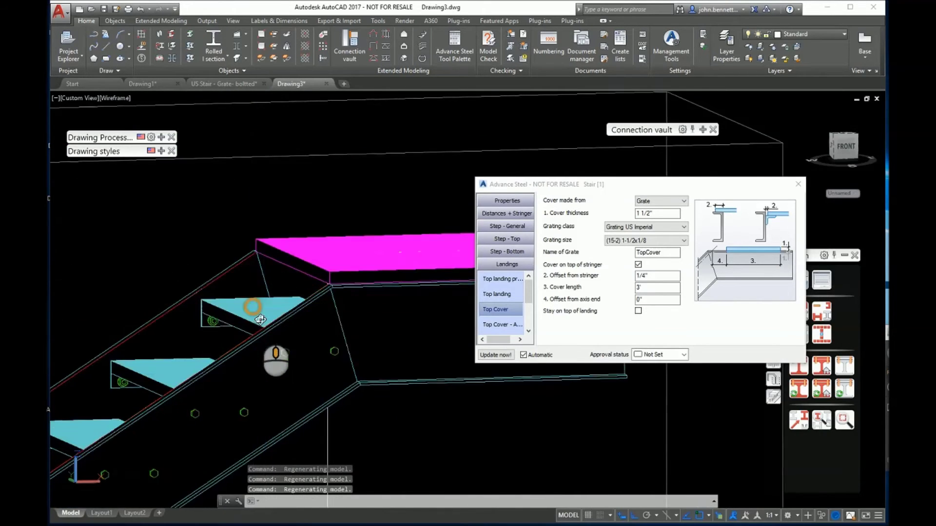
pyautogui.moveTo(278, 321)
pyautogui.keyDown('shift'); pyautogui.mouseDown(button='middle')
pyautogui.moveTo(252, 324)
pyautogui.moveTo(263, 320)
pyautogui.mouseUp(button='middle'); pyautogui.keyUp('shift')
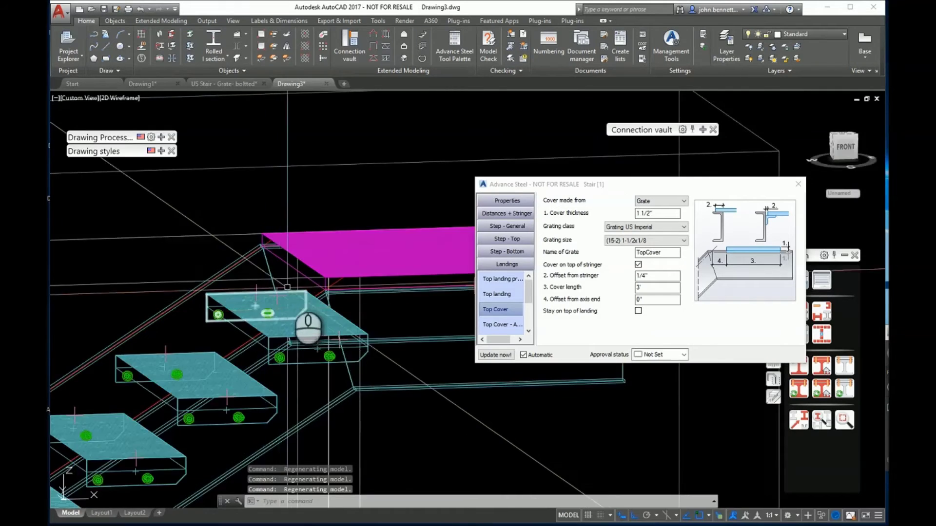
pyautogui.scroll(3, 293, 287)
pyautogui.moveTo(294, 287)
pyautogui.keyDown('shift'); pyautogui.mouseDown(button='middle')
pyautogui.moveTo(323, 276)
pyautogui.moveTo(263, 266)
pyautogui.moveTo(265, 229)
pyautogui.moveTo(278, 228)
pyautogui.moveTo(334, 274)
pyautogui.moveTo(353, 264)
pyautogui.moveTo(359, 282)
pyautogui.moveTo(298, 290)
pyautogui.moveTo(263, 317)
pyautogui.moveTo(326, 329)
pyautogui.moveTo(284, 328)
pyautogui.moveTo(268, 314)
pyautogui.moveTo(271, 390)
pyautogui.moveTo(329, 293)
pyautogui.moveTo(331, 302)
pyautogui.mouseUp(button='middle'); pyautogui.keyUp('shift')
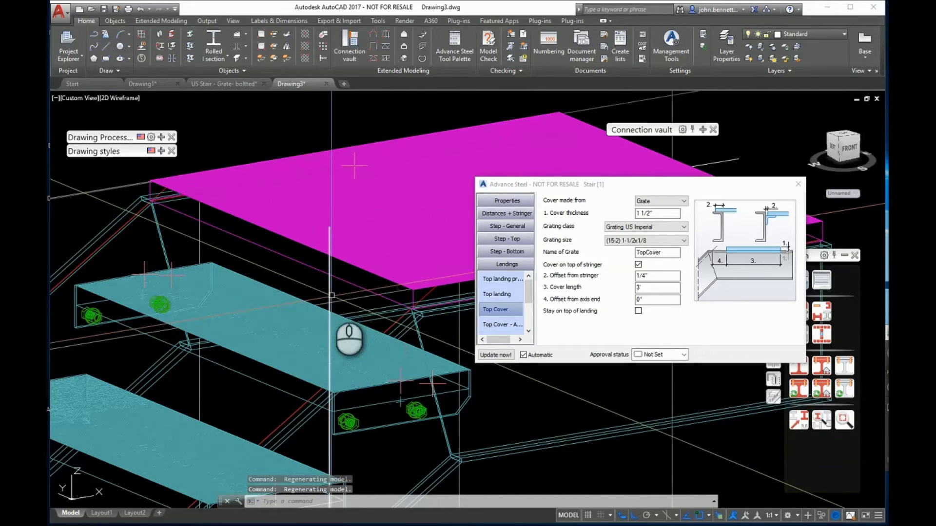
# Step: Set the top landing's length to run from the nosing point, and check the cover's position against the uppermost tread
pyautogui.click(517, 282)
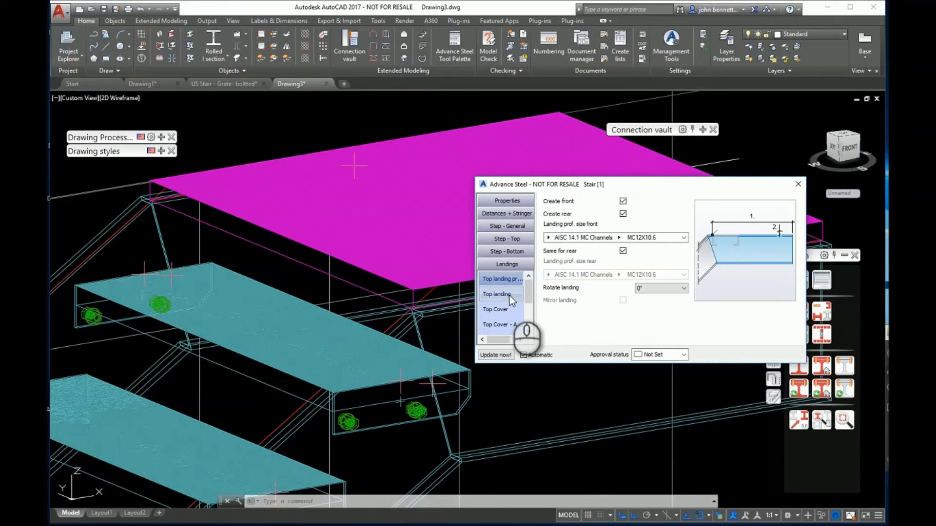
pyautogui.click(510, 295)
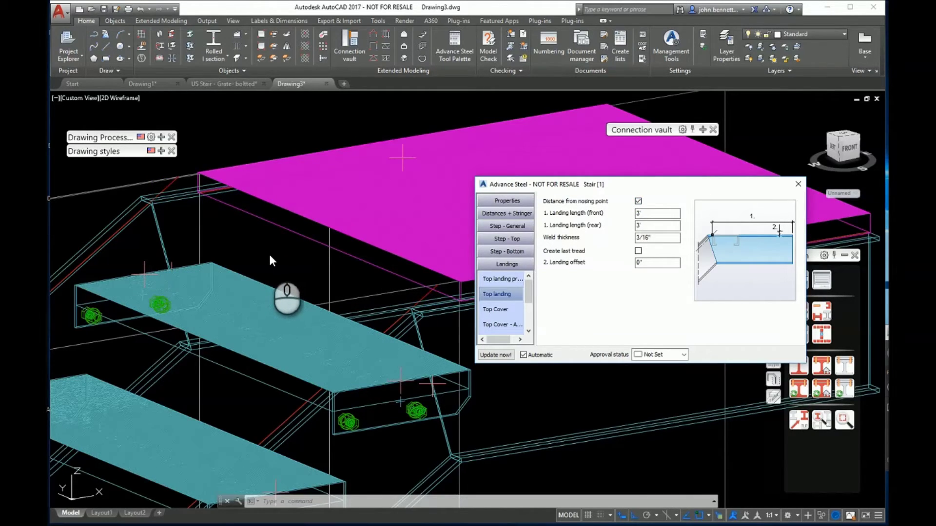
pyautogui.scroll(-3, 269, 256)
pyautogui.moveTo(266, 245); pyautogui.dragTo(191, 239, button='middle')
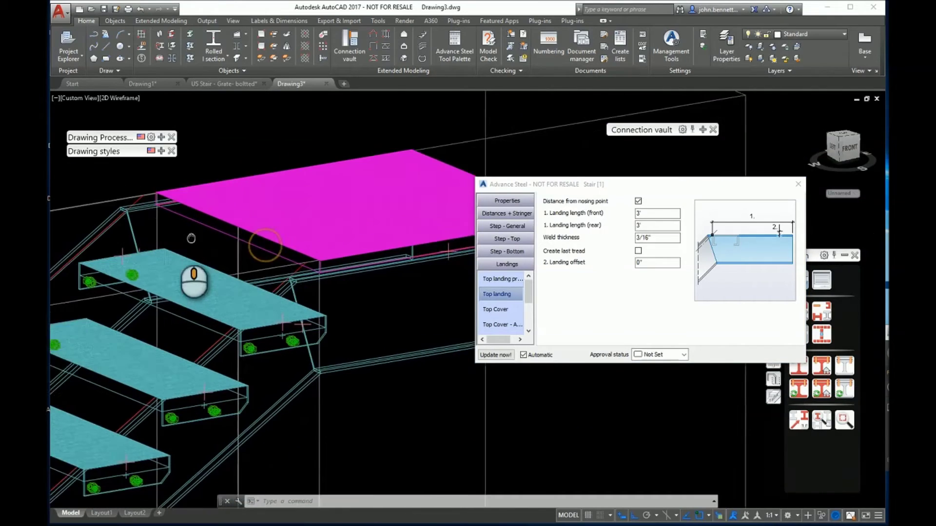
pyautogui.scroll(4, 180, 266)
pyautogui.scroll(-5, 188, 266)
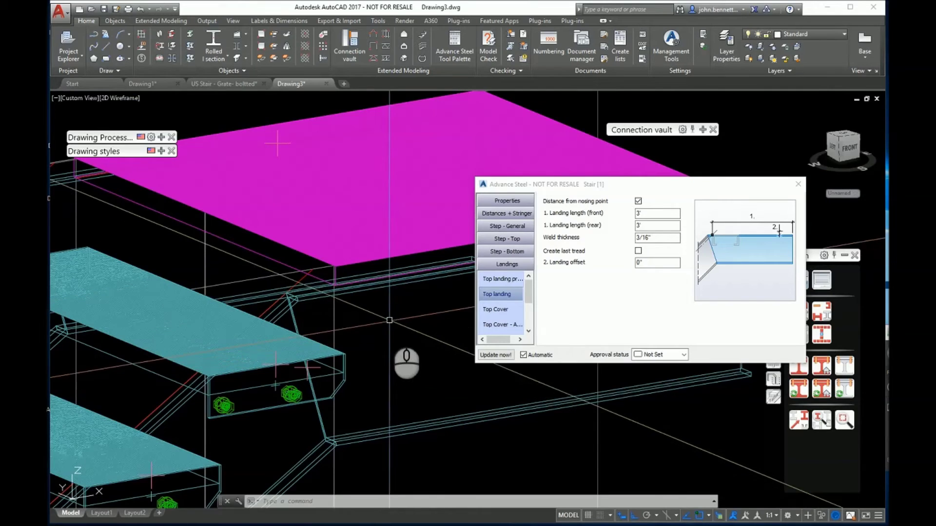
pyautogui.moveTo(382, 322); pyautogui.dragTo(397, 306, button='middle')
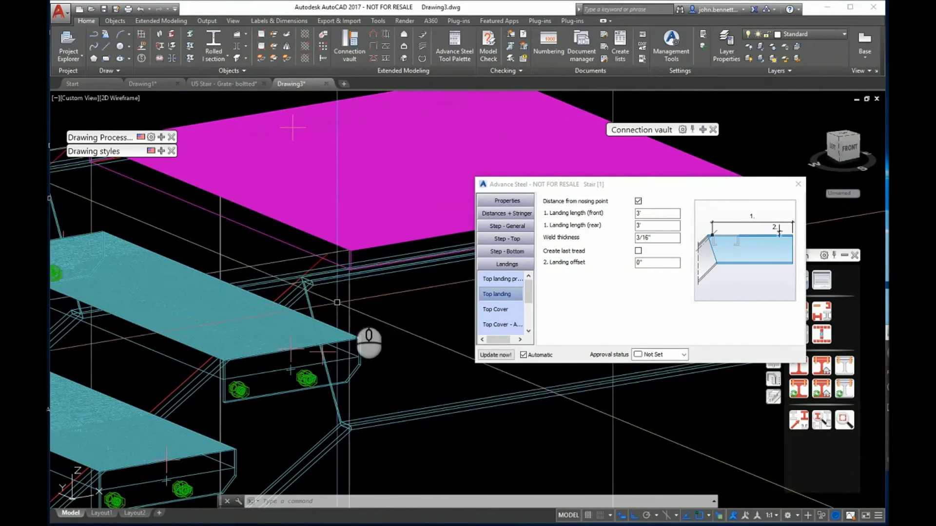
pyautogui.scroll(-4, 337, 302)
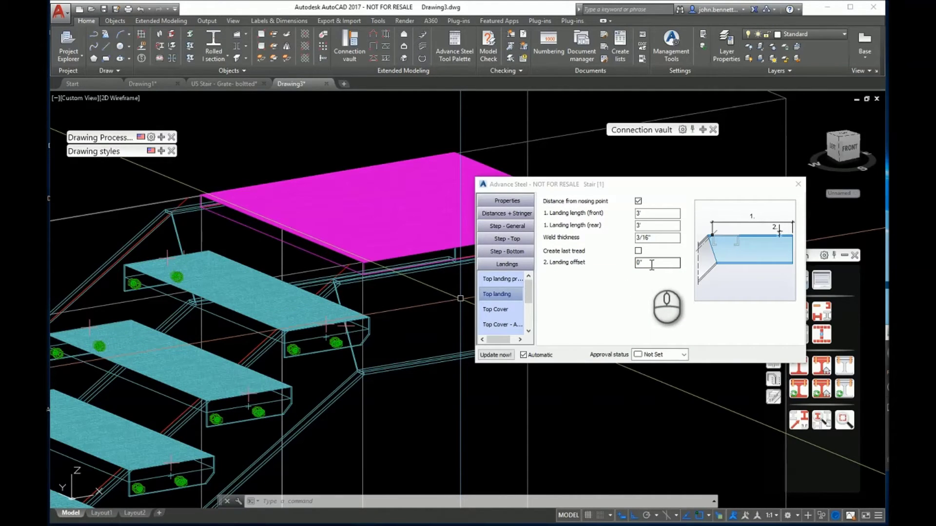
pyautogui.click(391, 324)
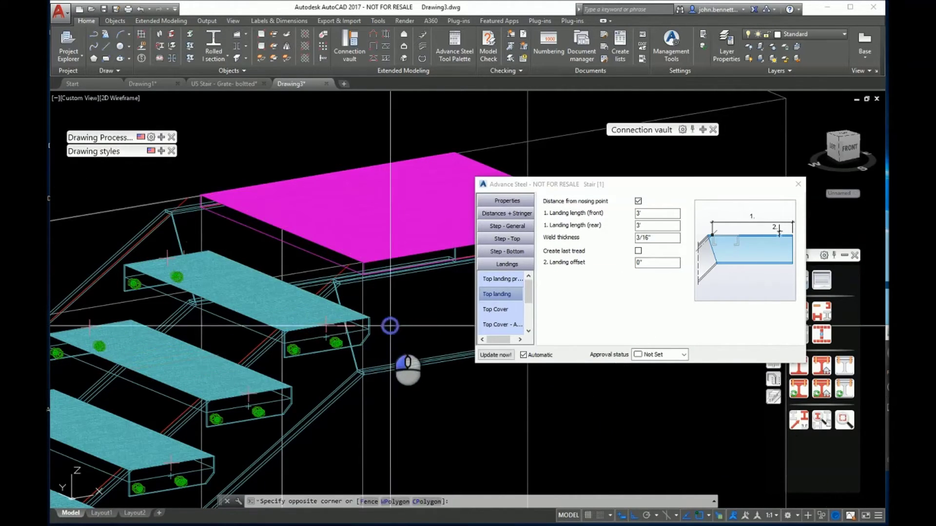
# Step: Set the bottom landing's length to run from the nosing point
pyautogui.scroll(-2, 384, 327)
pyautogui.keyDown('shift'); pyautogui.moveTo(342, 338); pyautogui.dragTo(352, 283, button='middle'); pyautogui.keyUp('shift')
pyautogui.scroll(-3, 283, 329)
pyautogui.scroll(-4, 352, 282)
pyautogui.scroll(6, 300, 327)
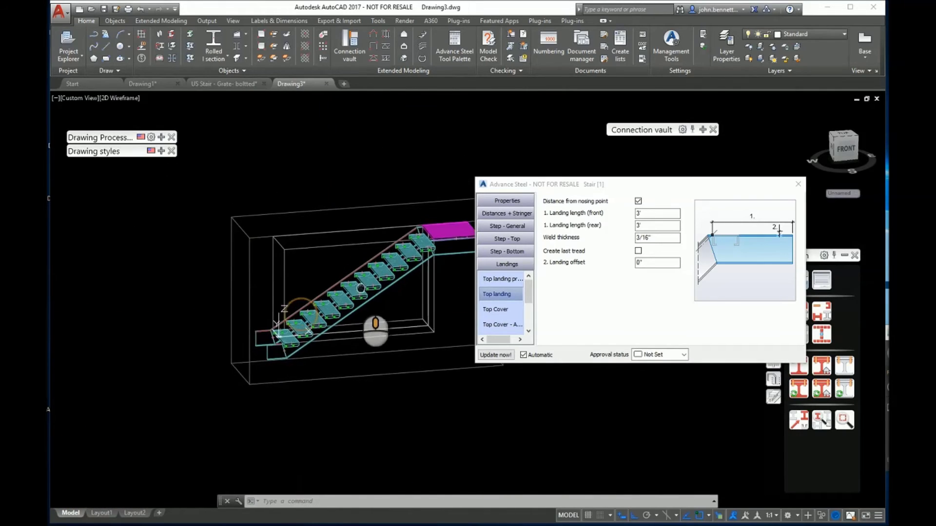
pyautogui.keyDown('shift'); pyautogui.moveTo(300, 326); pyautogui.dragTo(468, 316, button='middle'); pyautogui.keyUp('shift')
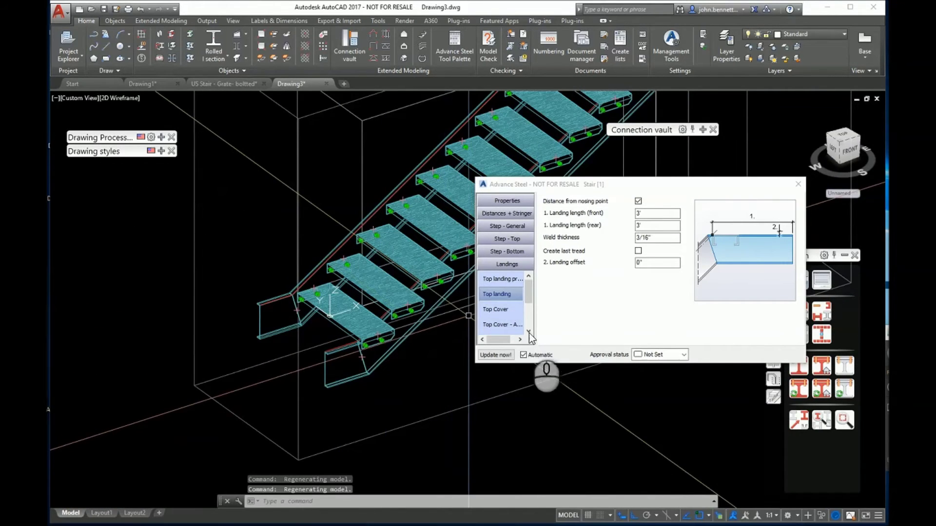
pyautogui.click(528, 332)
pyautogui.click(507, 296)
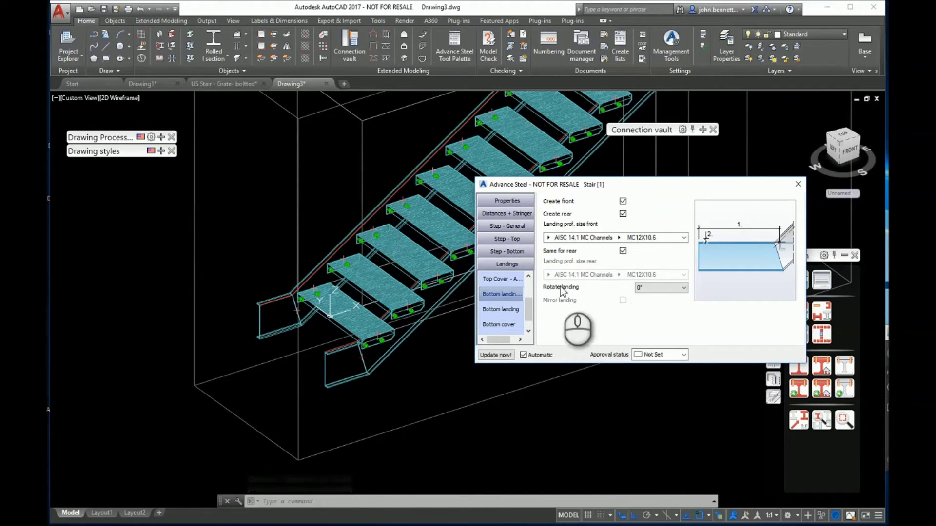
pyautogui.click(495, 309)
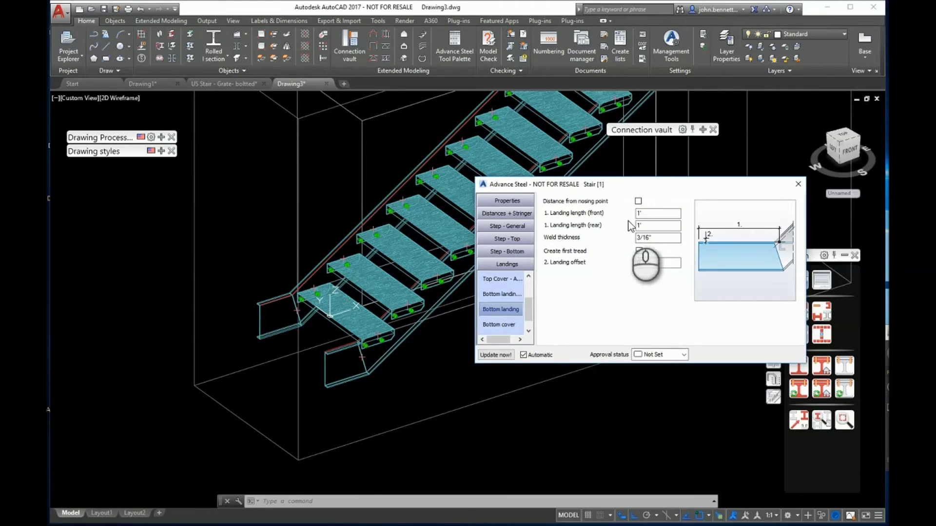
pyautogui.click(638, 201)
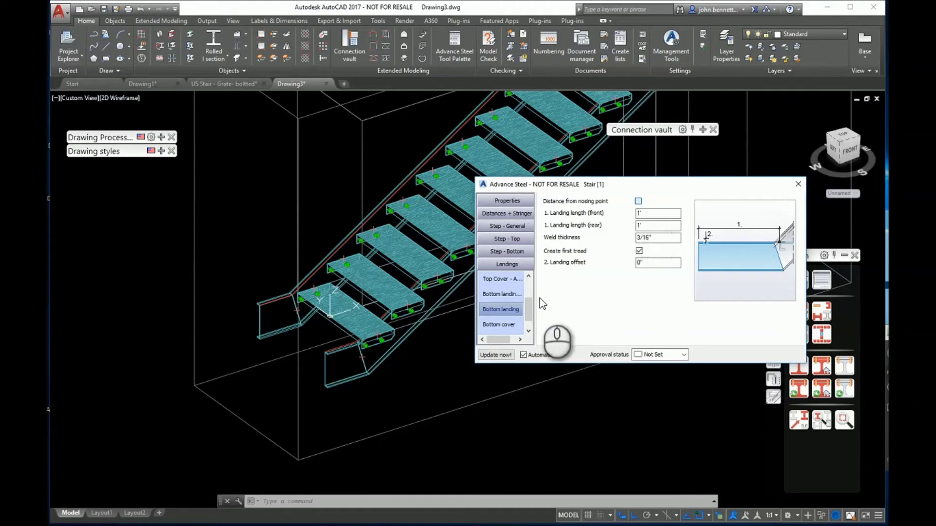
# Step: Set the bottom landing's front and rear lengths to 36 inches
pyautogui.doubleClick(654, 213)
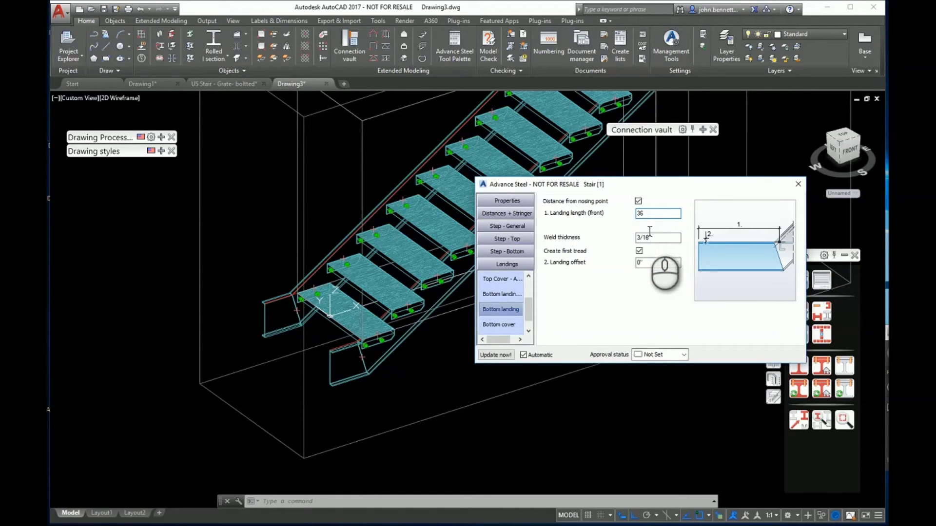
pyautogui.moveTo(645, 227); pyautogui.dragTo(619, 234)
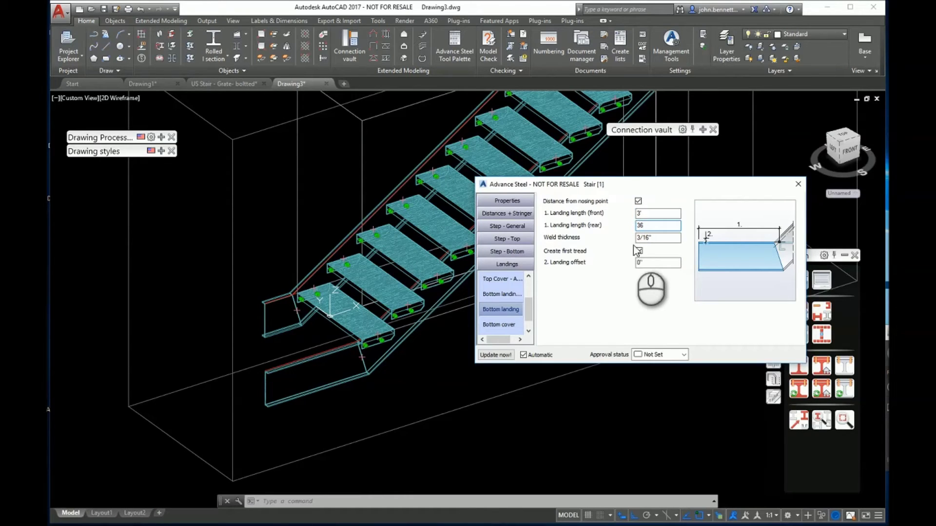
pyautogui.click(648, 264)
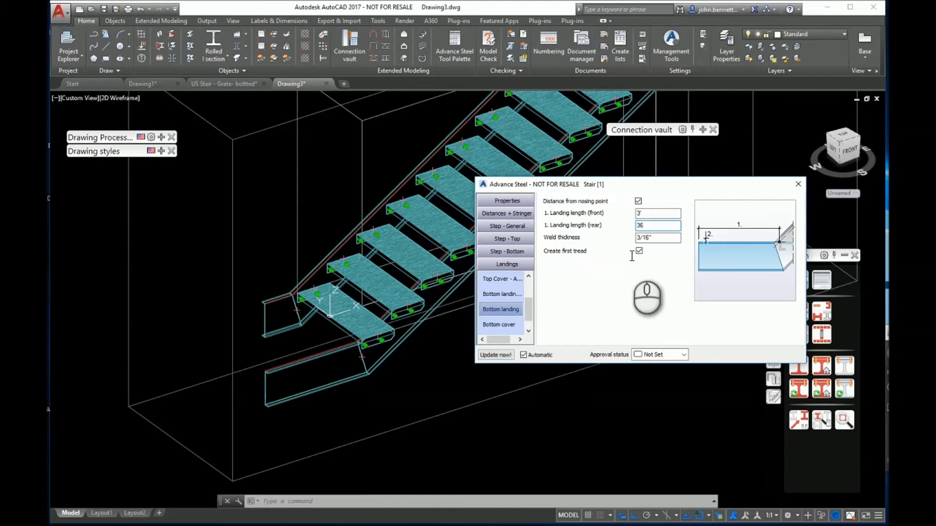
# Step: Turn off creation of the first tread at the bottom landing
pyautogui.click(639, 251)
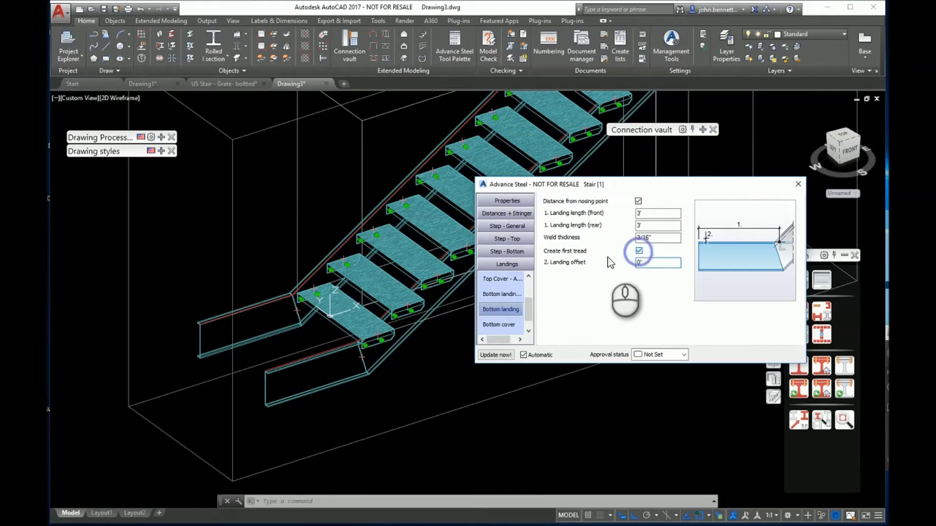
pyautogui.click(639, 251)
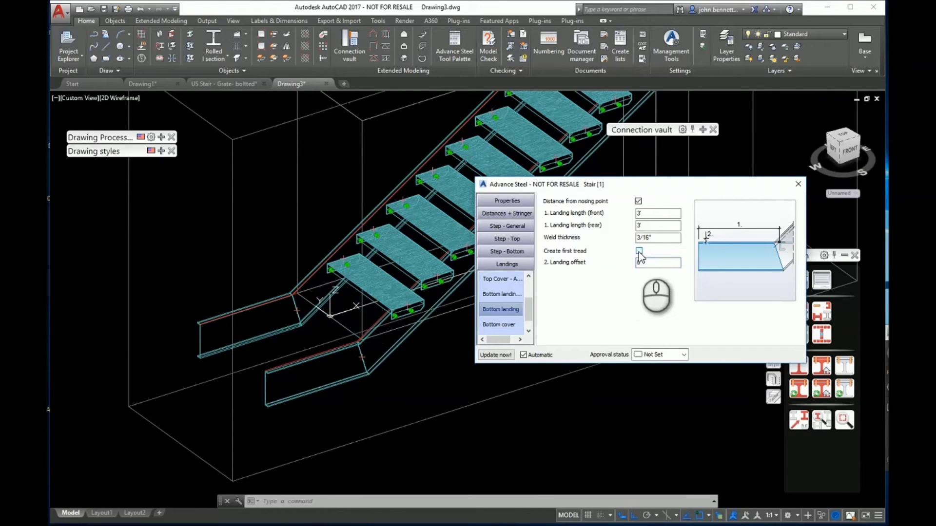
pyautogui.click(427, 451)
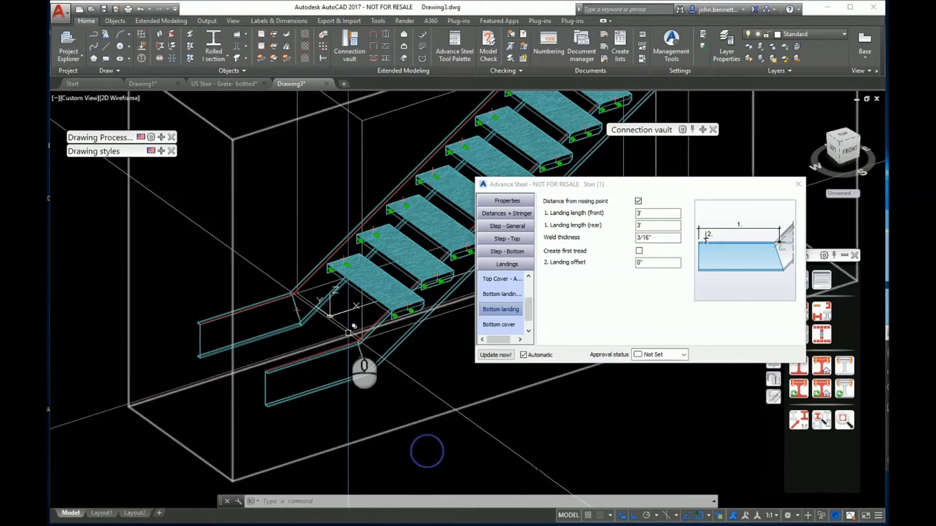
pyautogui.moveTo(343, 335); pyautogui.dragTo(350, 328, button='middle')
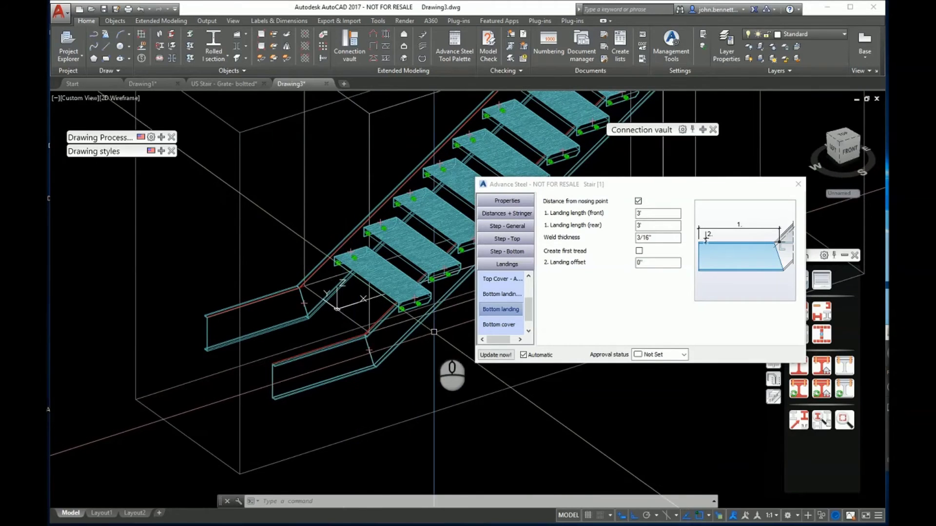
# Step: Make the bottom landing's cover from plate and disable its placement on top of the stringer
pyautogui.click(491, 325)
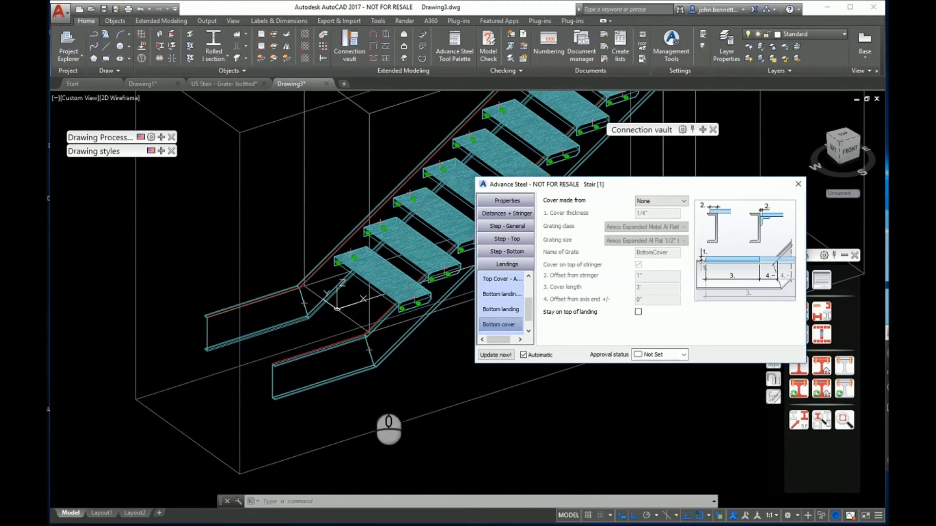
pyautogui.scroll(3, 328, 335)
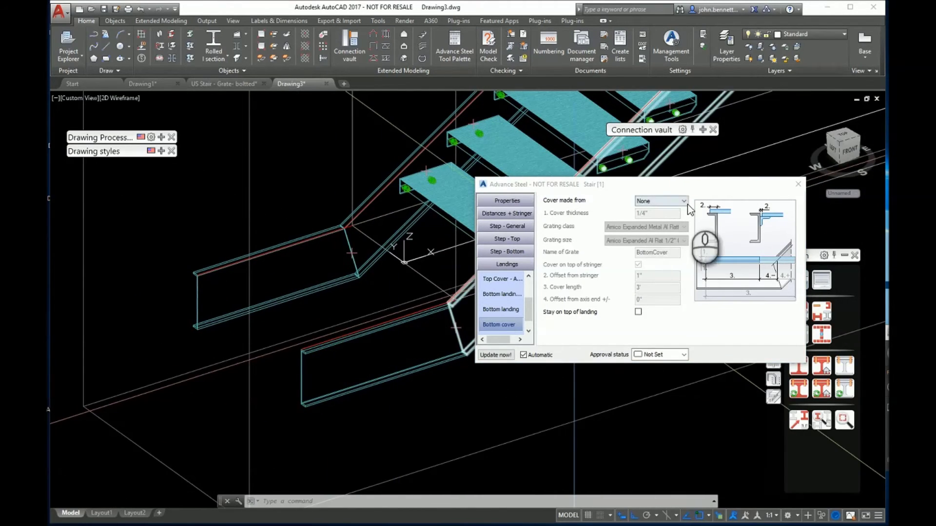
pyautogui.click(683, 201)
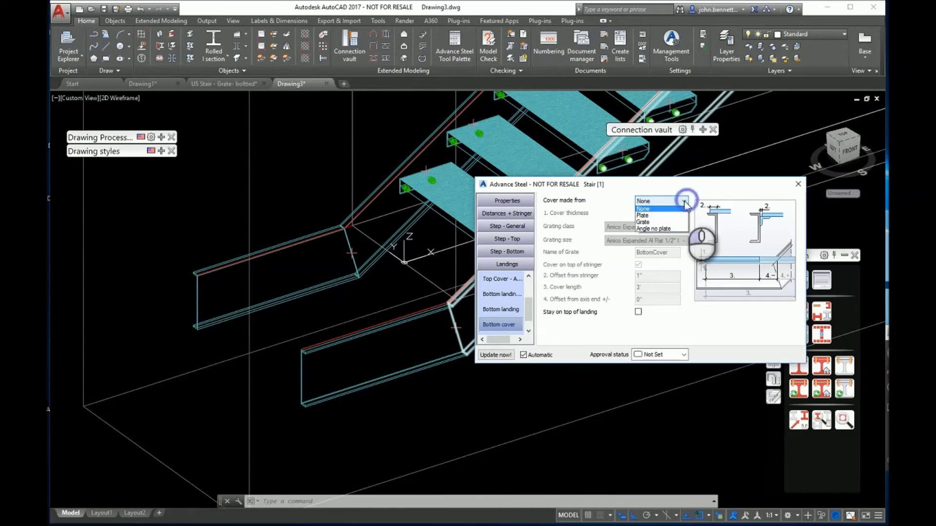
pyautogui.click(652, 217)
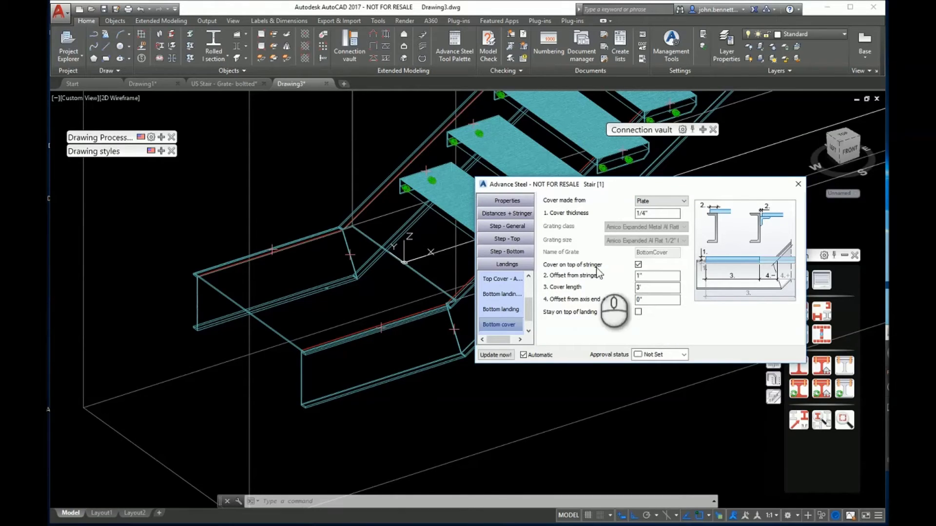
pyautogui.click(638, 264)
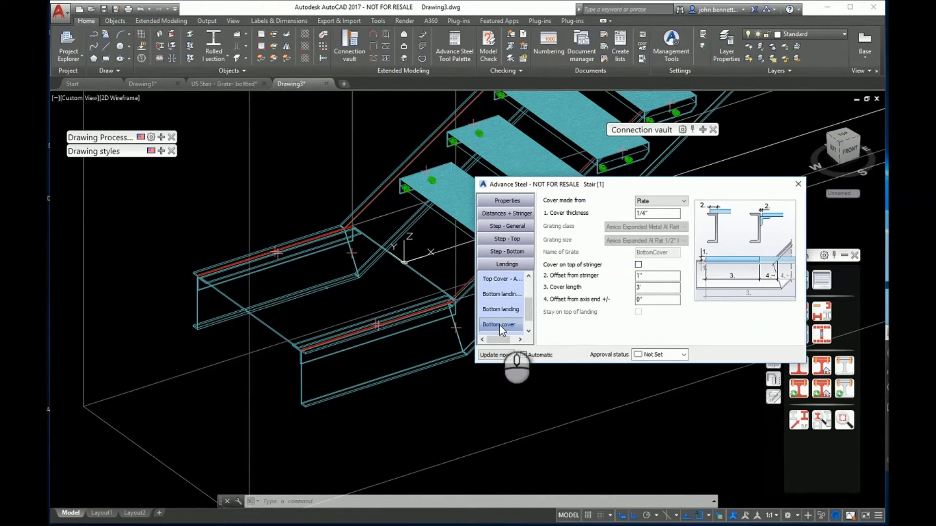
# Step: Set the bottom landing cover's support angle size to L2X2X1/4 from the AISC 14.1 Angle identical class
pyautogui.click(528, 331)
pyautogui.click(521, 326)
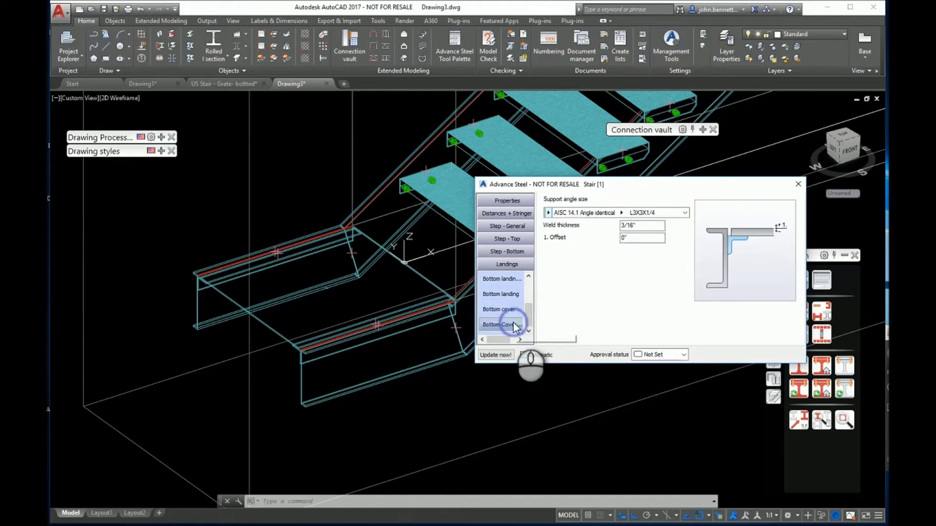
pyautogui.click(621, 212)
pyautogui.click(621, 212)
pyautogui.click(621, 212)
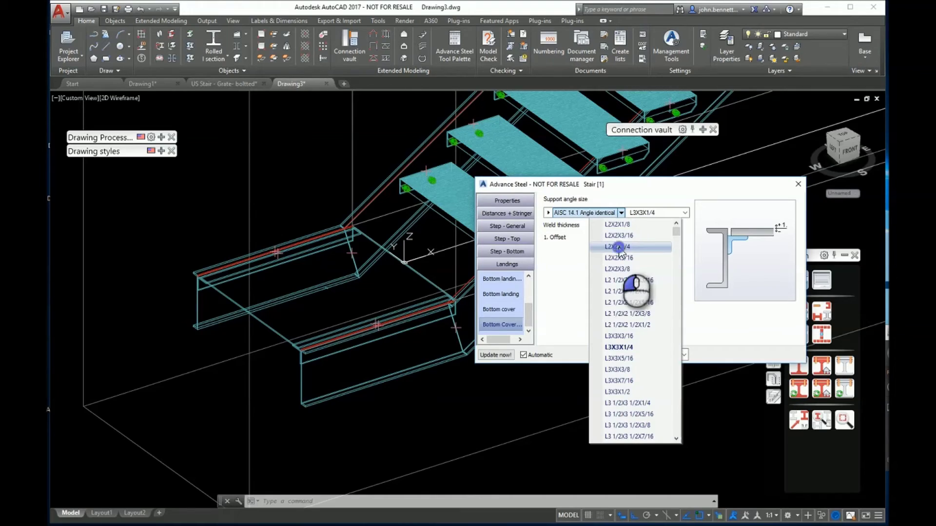
pyautogui.click(618, 247)
pyautogui.click(530, 344)
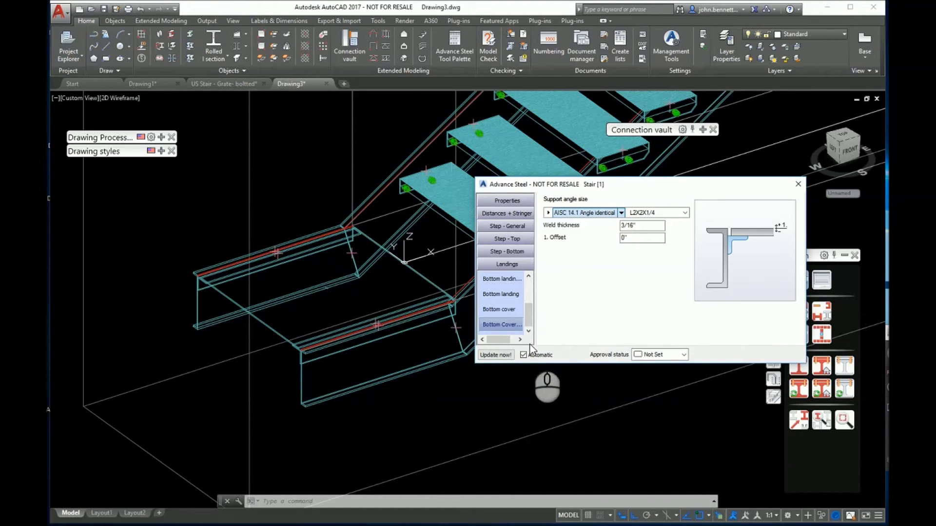
# Step: Make the bottom landing's cover from grate and set its thickness to 1.5 inches
pyautogui.click(504, 309)
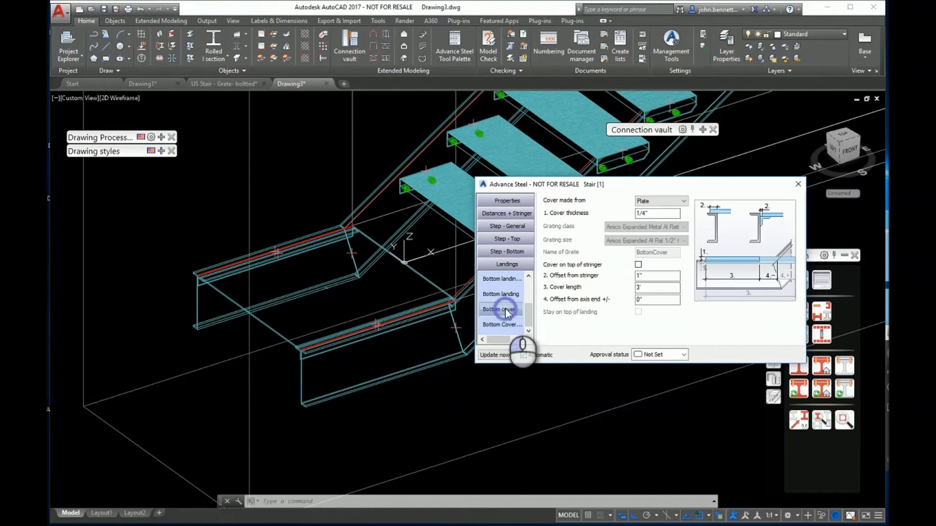
pyautogui.click(685, 201)
pyautogui.click(655, 224)
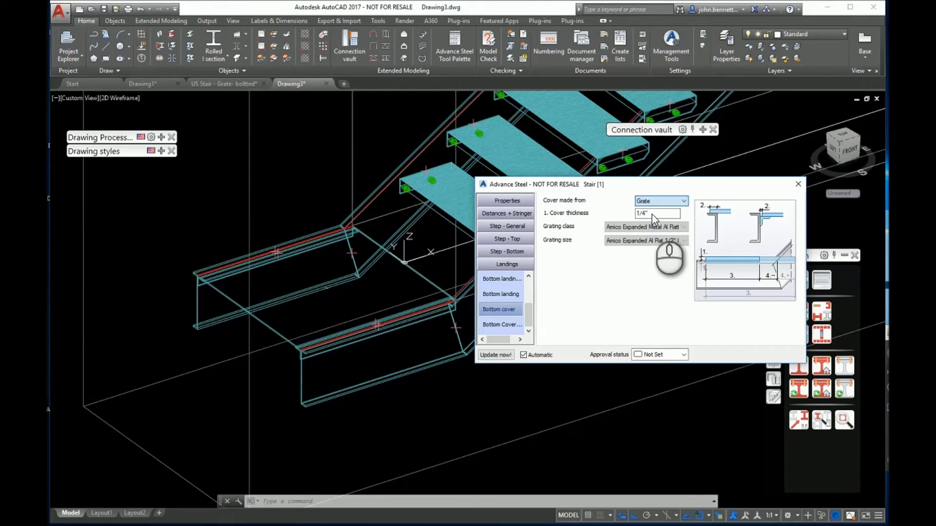
pyautogui.moveTo(655, 214); pyautogui.dragTo(609, 220)
pyautogui.write('1.')
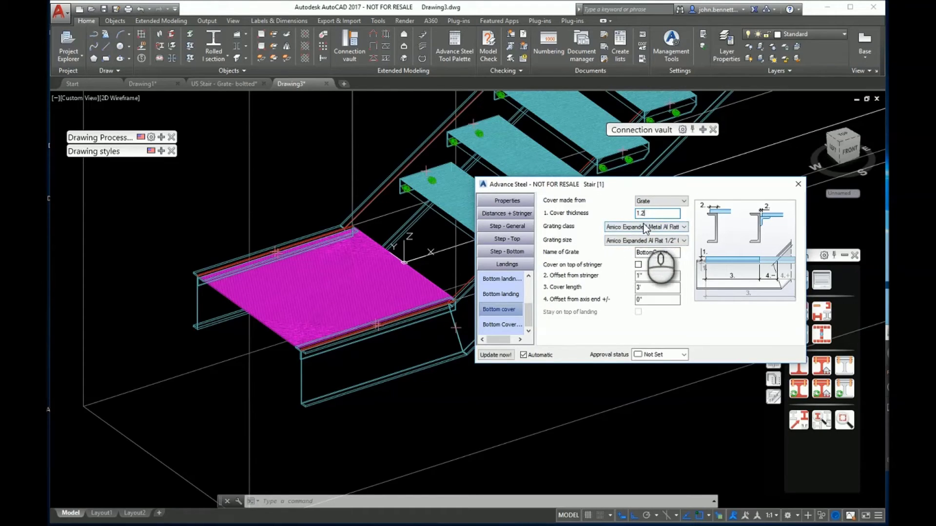
pyautogui.write('5')
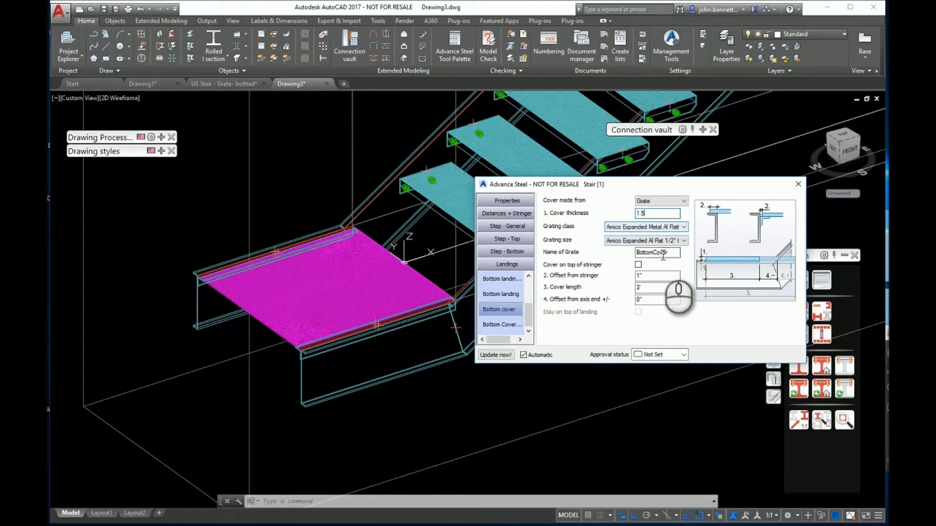
# Step: Set the bottom cover's grating class to Grating US Imperial
pyautogui.click(685, 227)
pyautogui.click(685, 227)
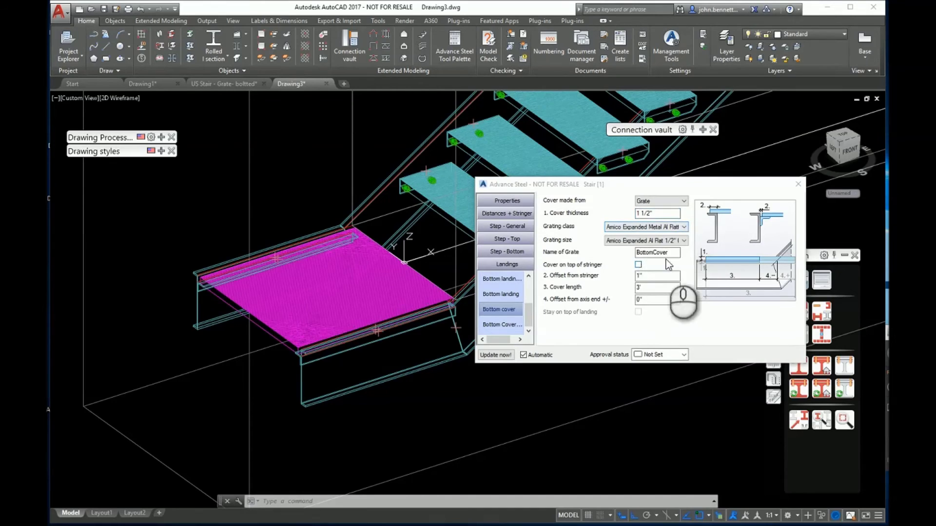
pyautogui.click(684, 228)
pyautogui.scroll(-3, 661, 258)
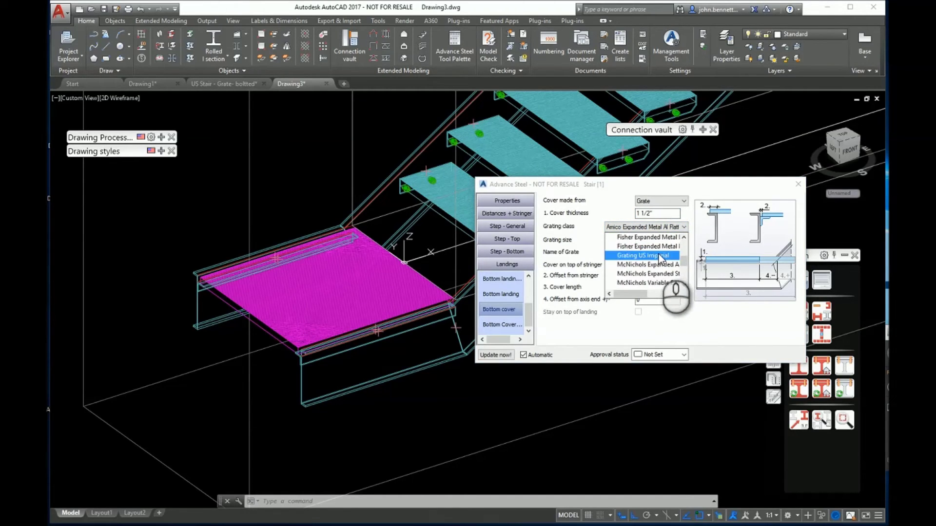
pyautogui.click(659, 256)
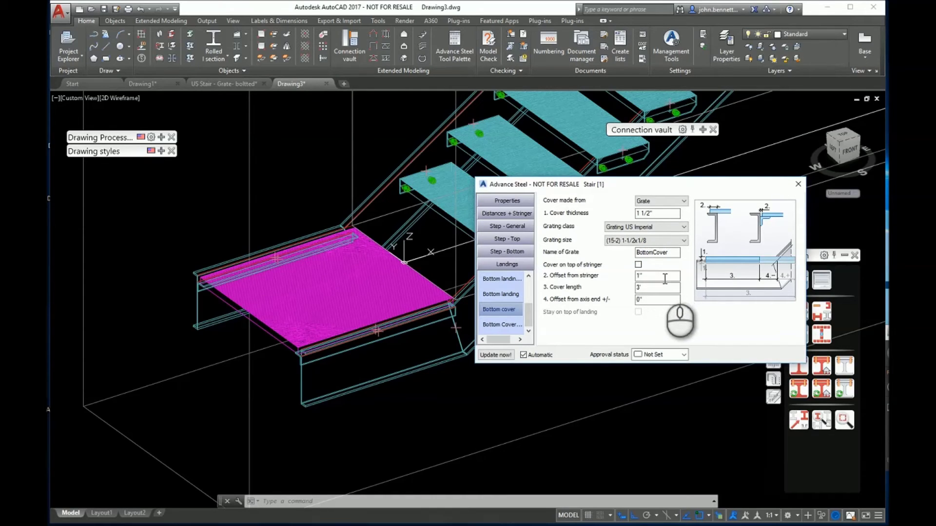
# Step: Place the bottom cover on top of the stringer with a 0 inch offset from the stringer
pyautogui.click(638, 265)
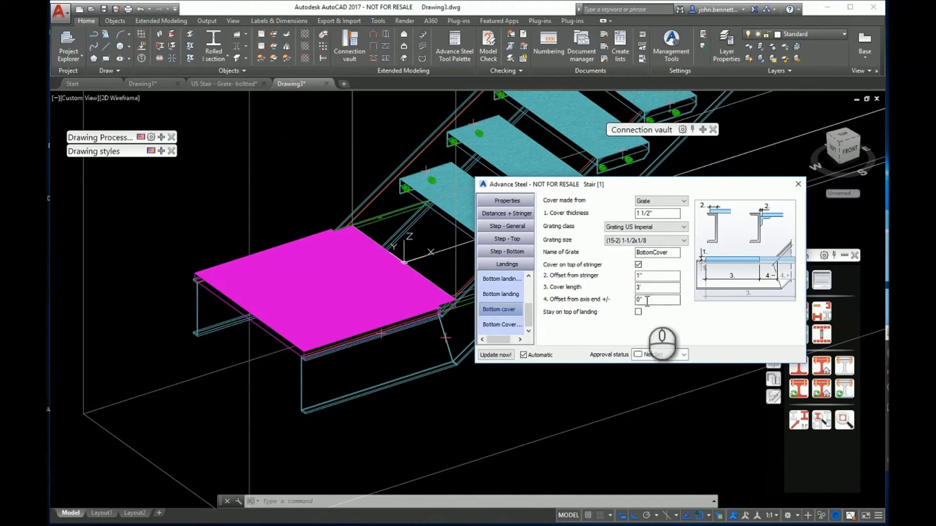
pyautogui.doubleClick(658, 275)
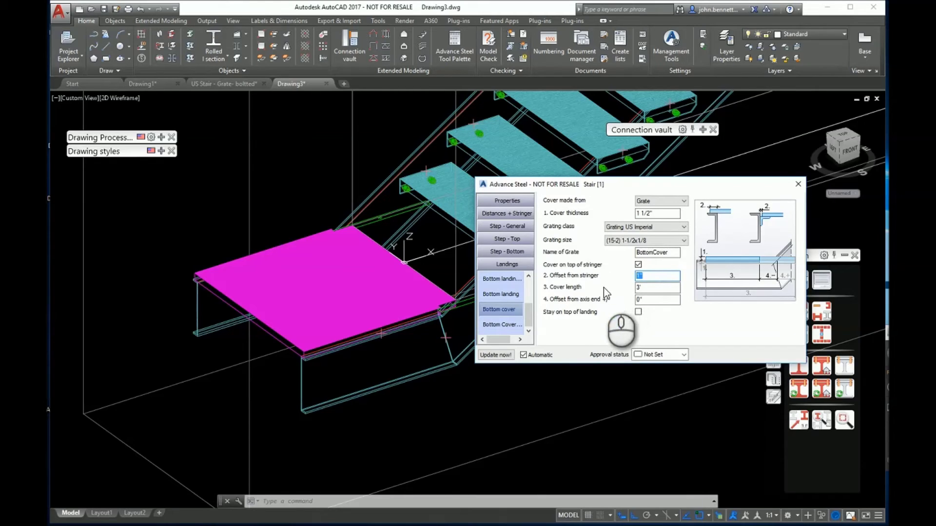
pyautogui.write('0')
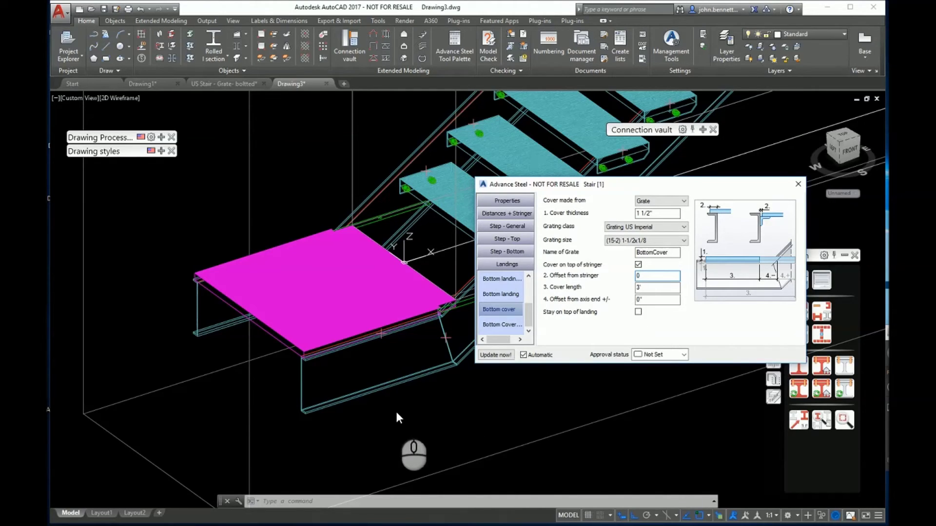
pyautogui.press('Return')
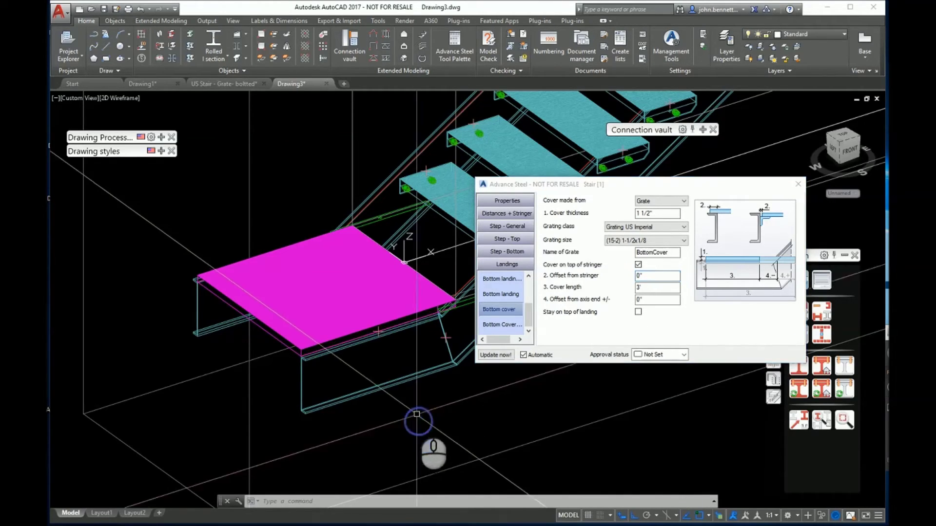
# Step: Set the bottom cover's offset from the stringer to 0.25 inch
pyautogui.scroll(5, 390, 370)
pyautogui.scroll(-2, 308, 359)
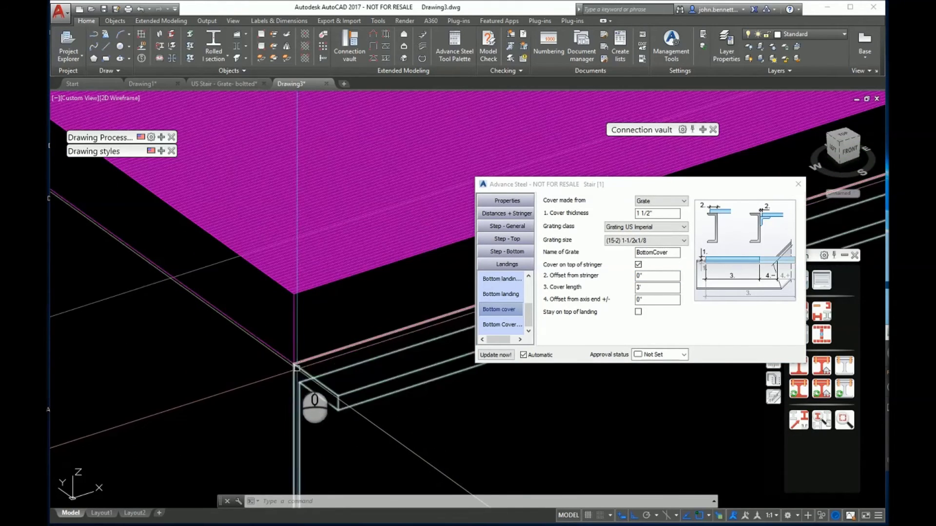
pyautogui.click(640, 275)
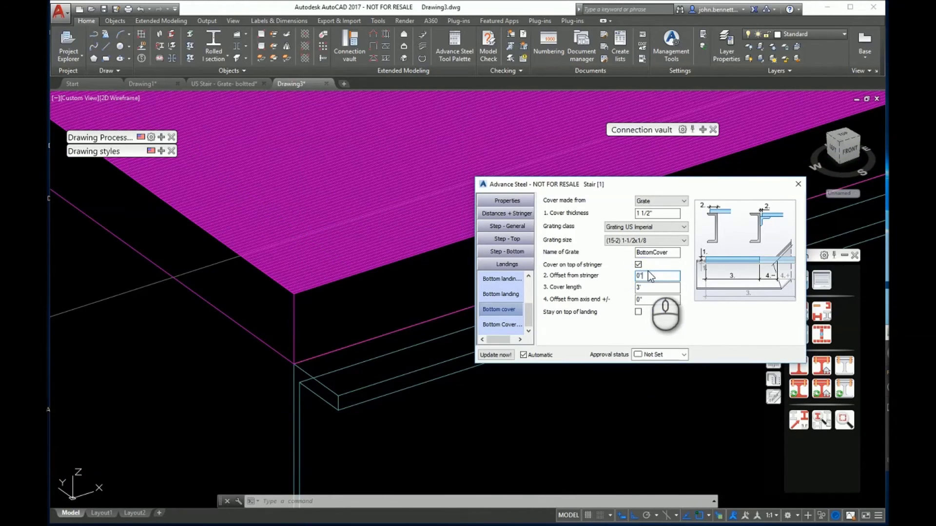
pyautogui.press('BackSpace')
pyautogui.press('BackSpace')
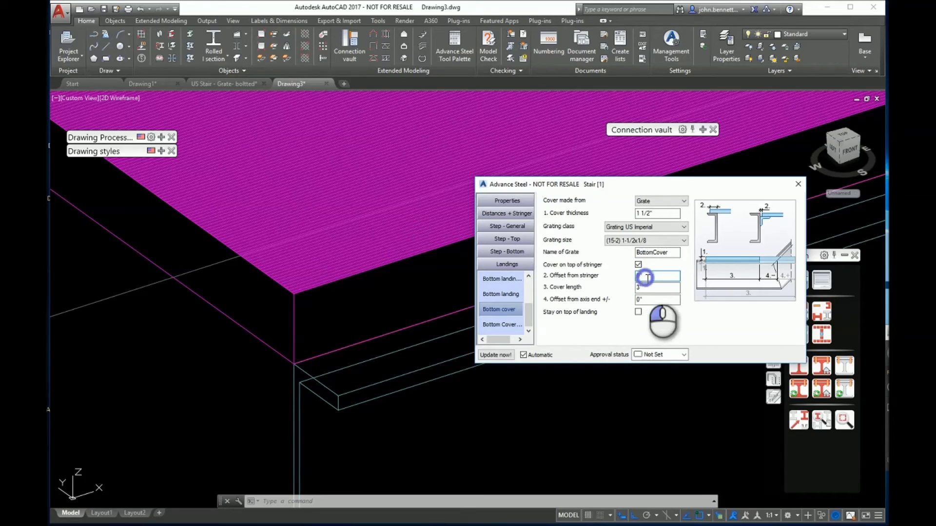
pyautogui.write('.25')
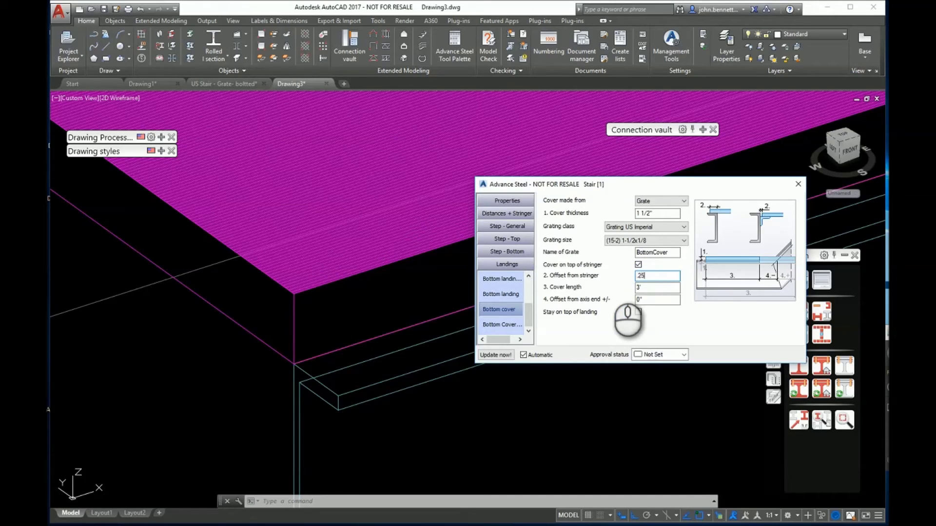
pyautogui.click(643, 287)
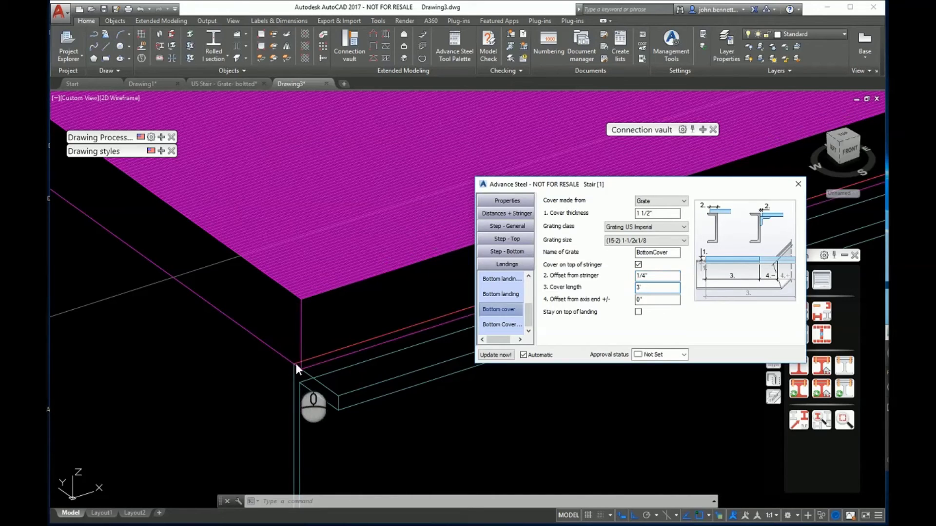
# Step: Set the bottom cover's offset from the axis end to 12 inches
pyautogui.scroll(-7, 231, 365)
pyautogui.moveTo(225, 365); pyautogui.dragTo(256, 377, button='middle')
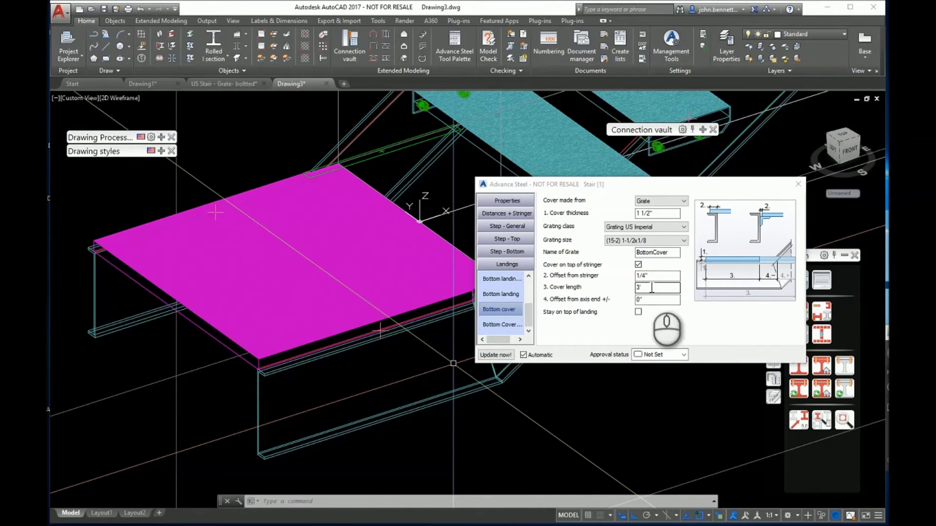
pyautogui.click(498, 324)
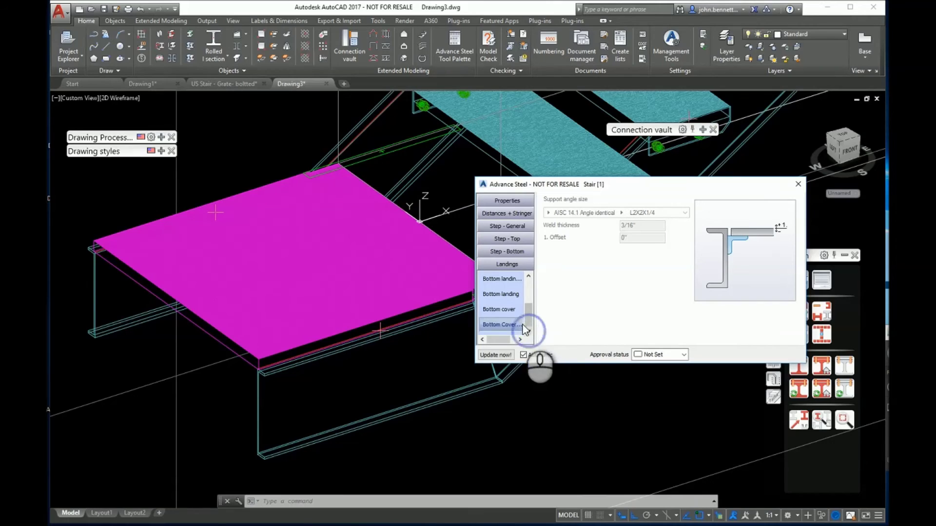
pyautogui.click(503, 312)
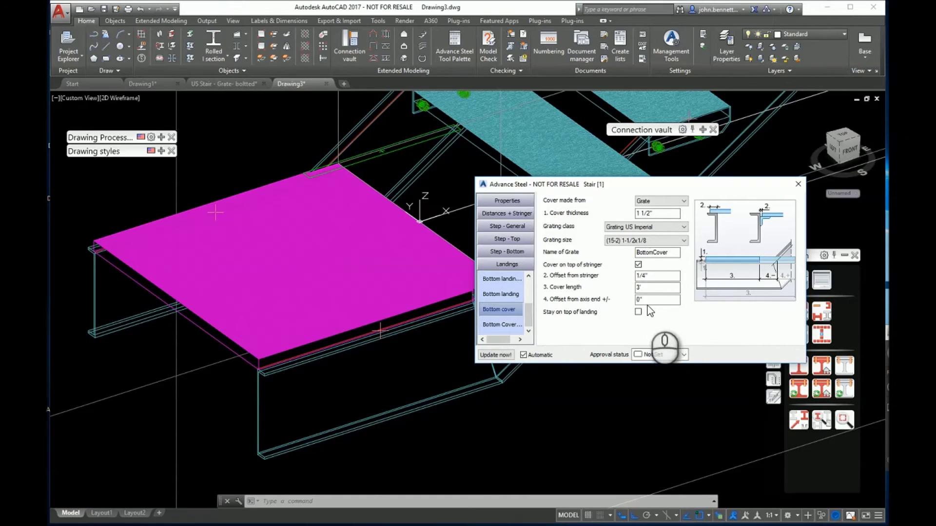
pyautogui.moveTo(405, 381); pyautogui.dragTo(178, 422, button='middle')
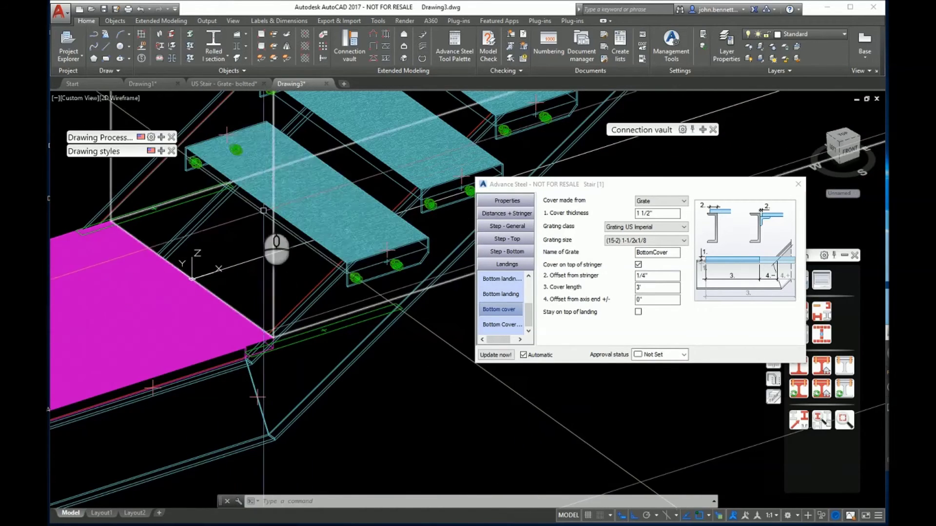
pyautogui.click(658, 288)
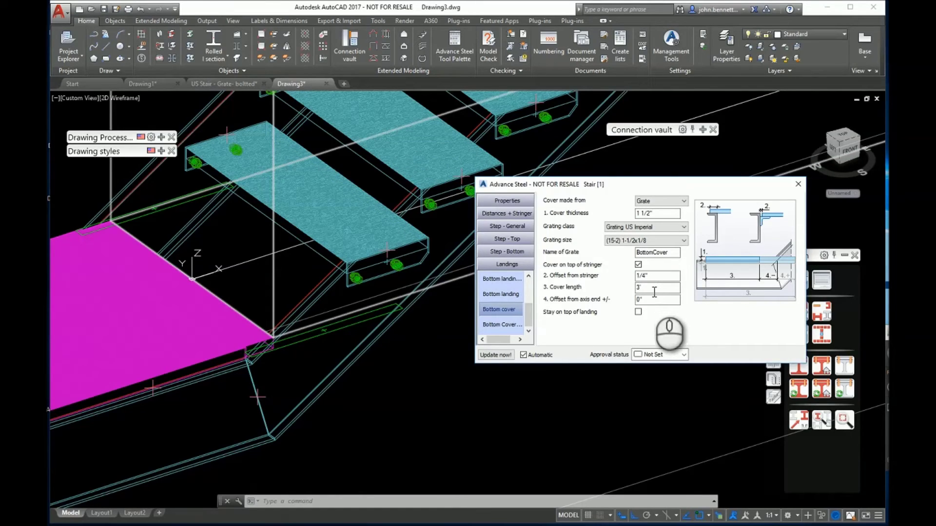
pyautogui.click(649, 298)
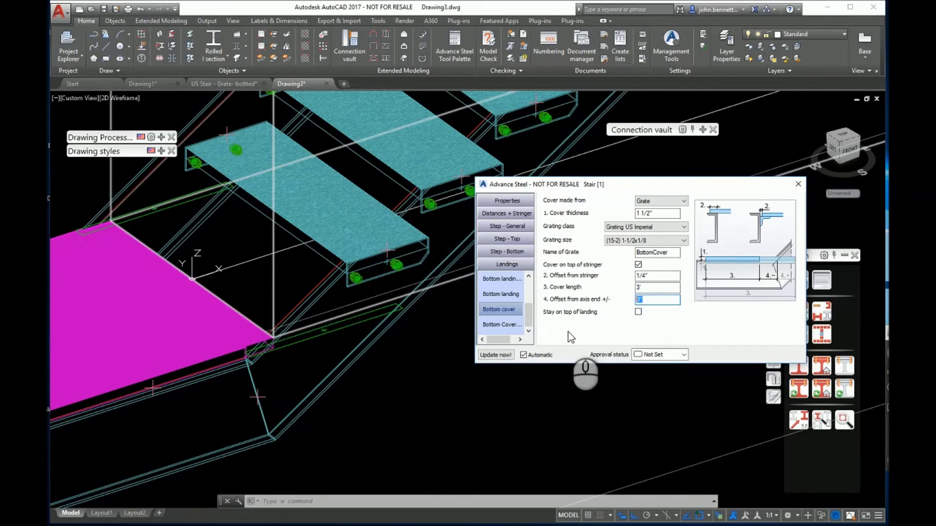
pyautogui.write('12')
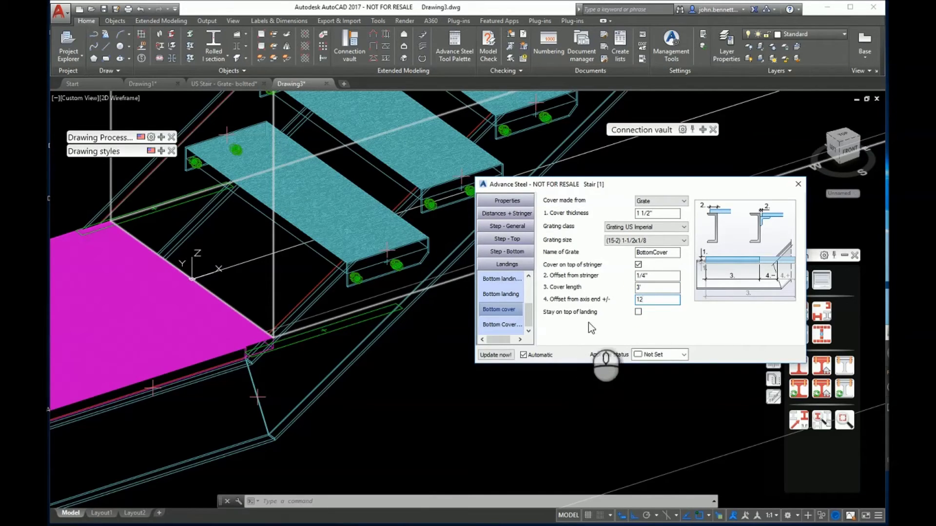
pyautogui.moveTo(646, 287); pyautogui.dragTo(618, 293)
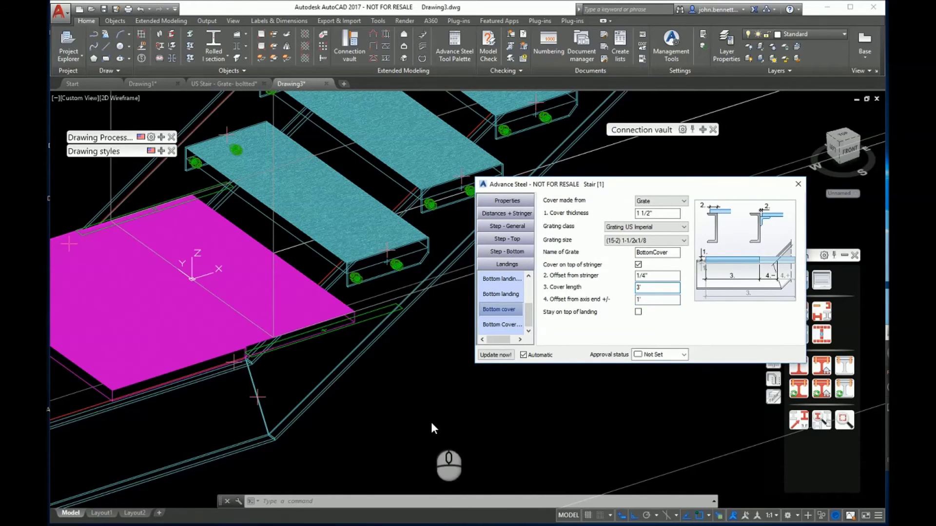
# Step: Set the bottom cover's length to 48 inches and check the resulting landing against the whole stair
pyautogui.moveTo(373, 390); pyautogui.dragTo(224, 370, button='middle')
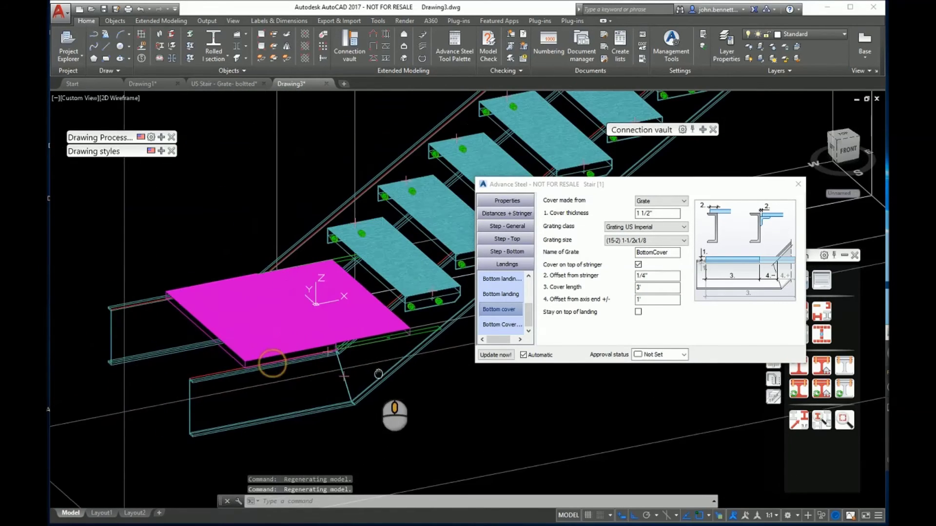
pyautogui.doubleClick(642, 288)
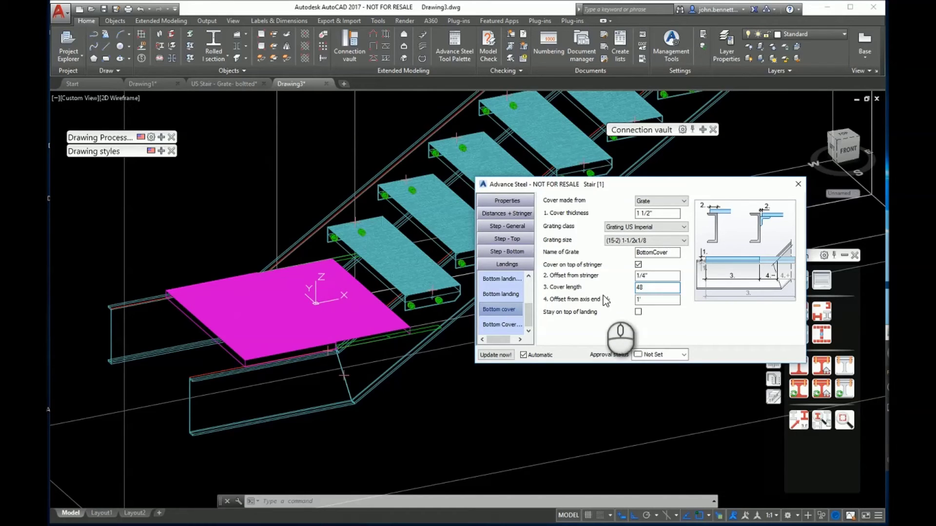
pyautogui.press('Return')
pyautogui.click(276, 392)
pyautogui.scroll(-3, 259, 390)
pyautogui.moveTo(249, 392); pyautogui.dragTo(280, 383, button='middle')
pyautogui.moveTo(278, 382)
pyautogui.mouseDown(button='middle')
pyautogui.moveTo(245, 389)
pyautogui.moveTo(296, 418)
pyautogui.moveTo(309, 412)
pyautogui.moveTo(273, 395)
pyautogui.moveTo(280, 380)
pyautogui.moveTo(251, 394)
pyautogui.moveTo(302, 403)
pyautogui.moveTo(291, 393)
pyautogui.mouseUp(button='middle')
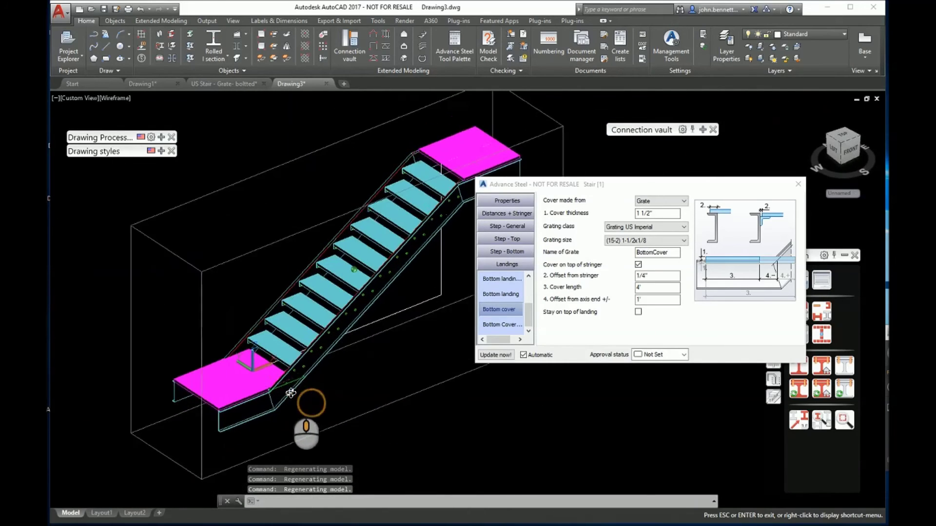
pyautogui.scroll(6, 291, 392)
pyautogui.moveTo(248, 334); pyautogui.dragTo(289, 346, button='middle')
pyautogui.scroll(-5, 316, 369)
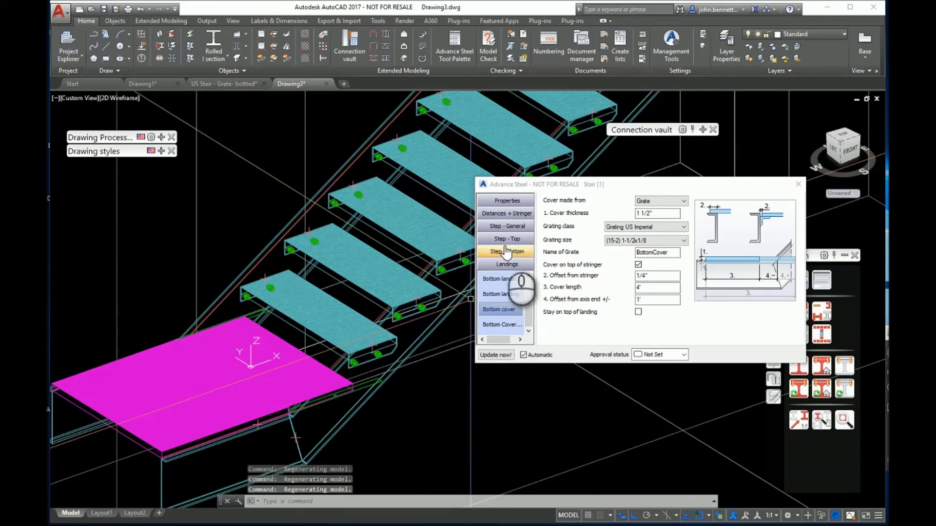
# Step: Save the stair's general tread settings as a new tread size named "Grate US Type 1"
pyautogui.click(499, 225)
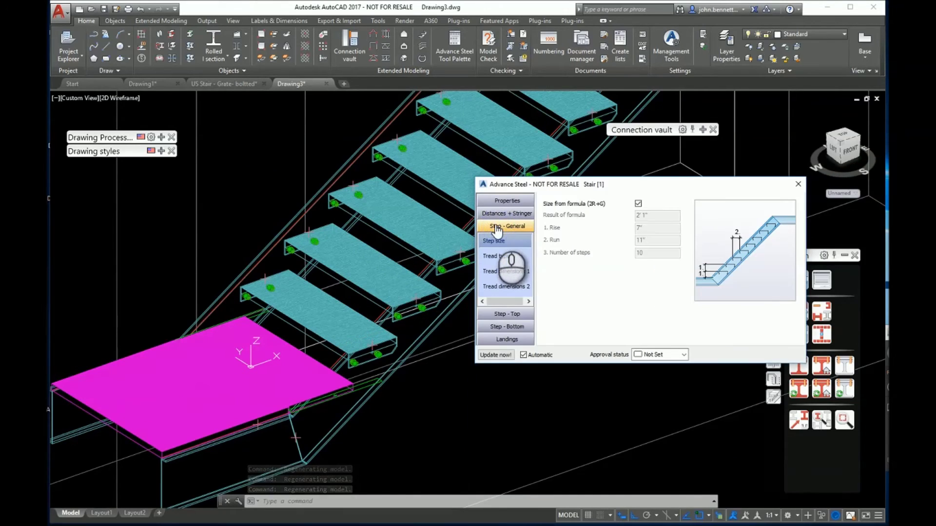
pyautogui.click(497, 256)
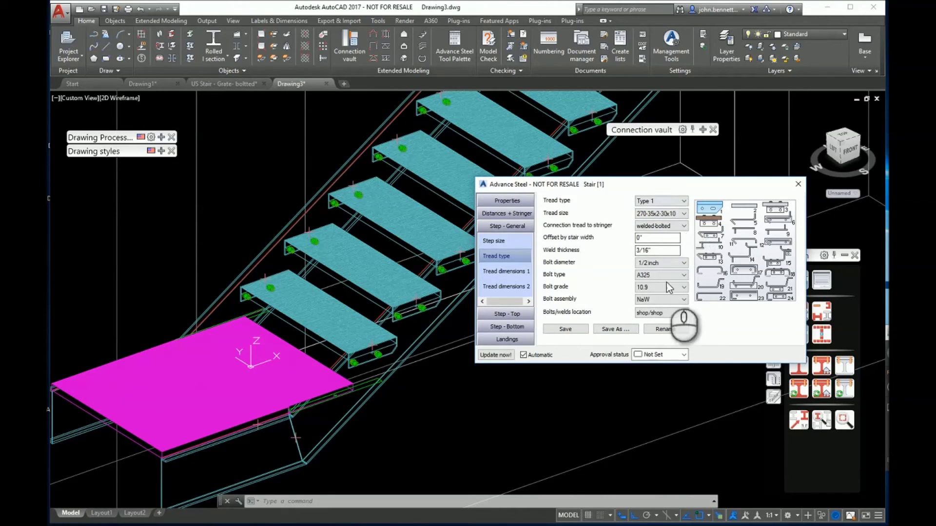
pyautogui.click(612, 328)
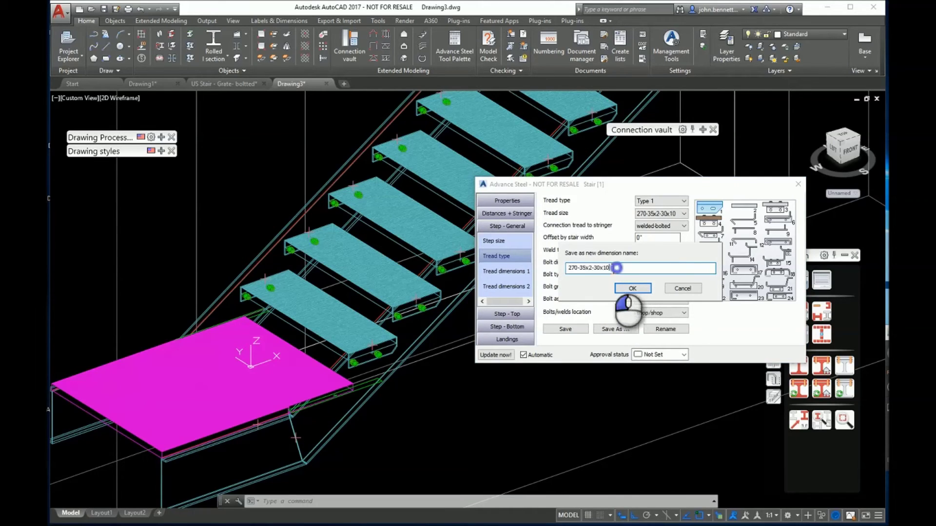
pyautogui.write('GR')
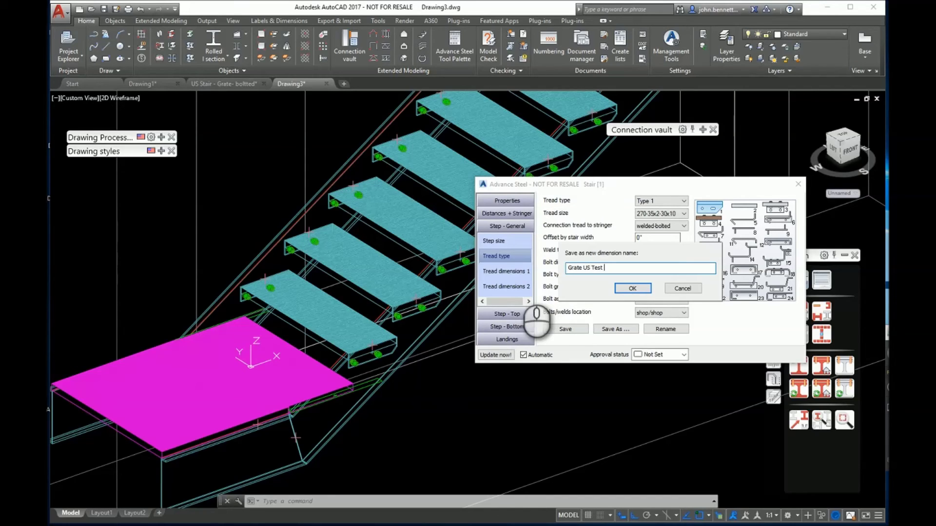
pyautogui.press('BackSpace')
pyautogui.press('BackSpace')
pyautogui.press('BackSpace')
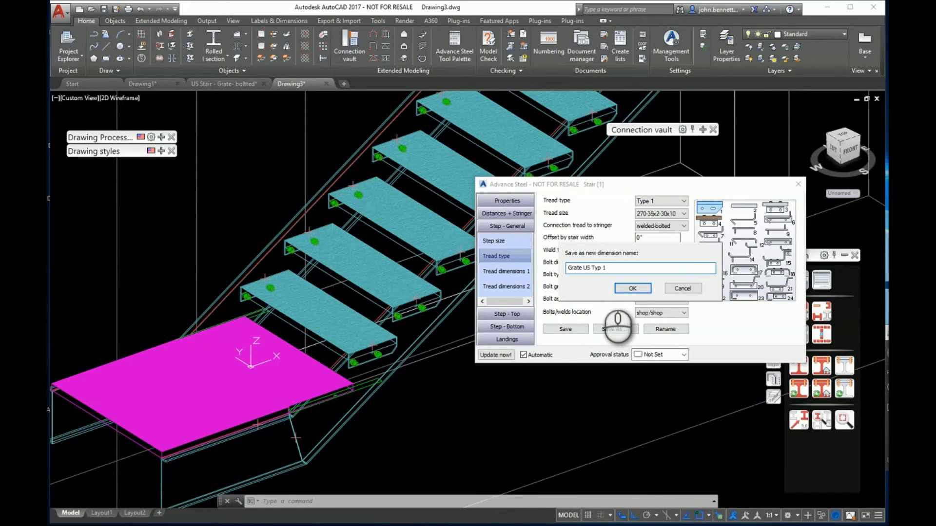
pyautogui.click(600, 269)
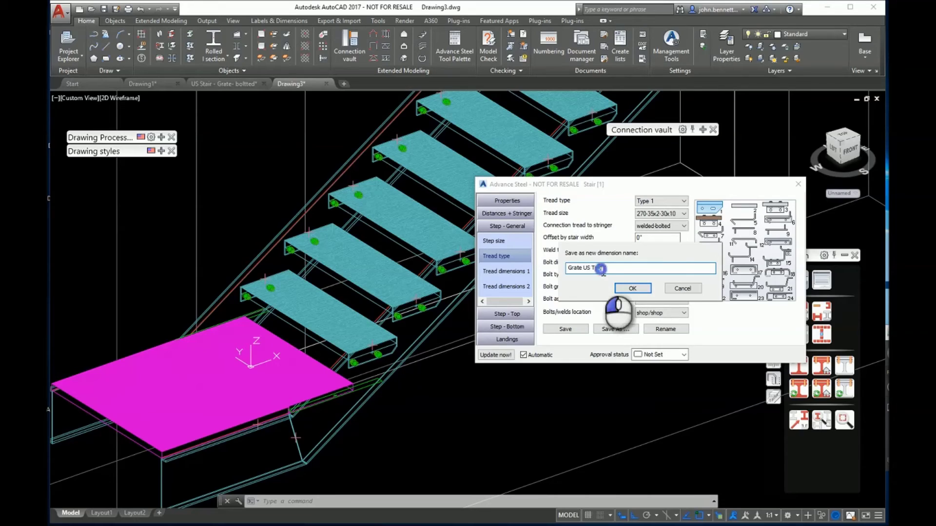
pyautogui.write('e 1')
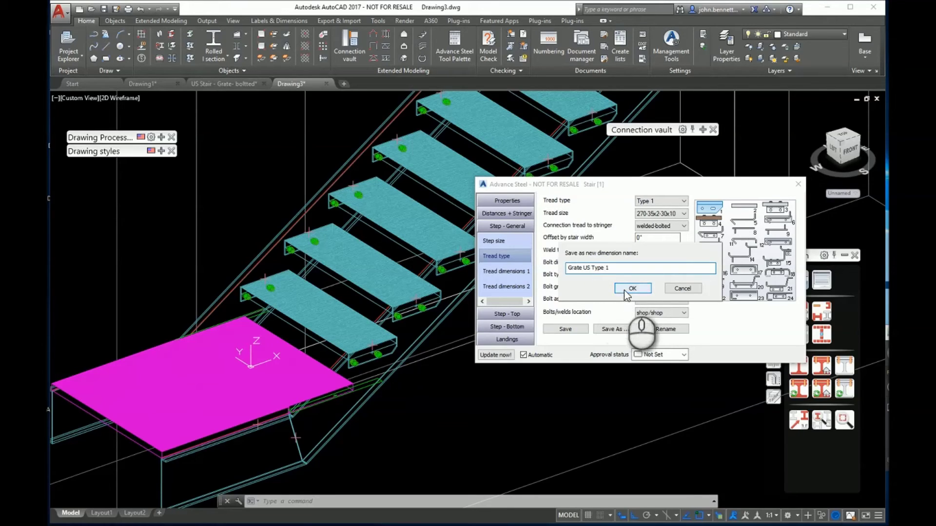
pyautogui.click(628, 288)
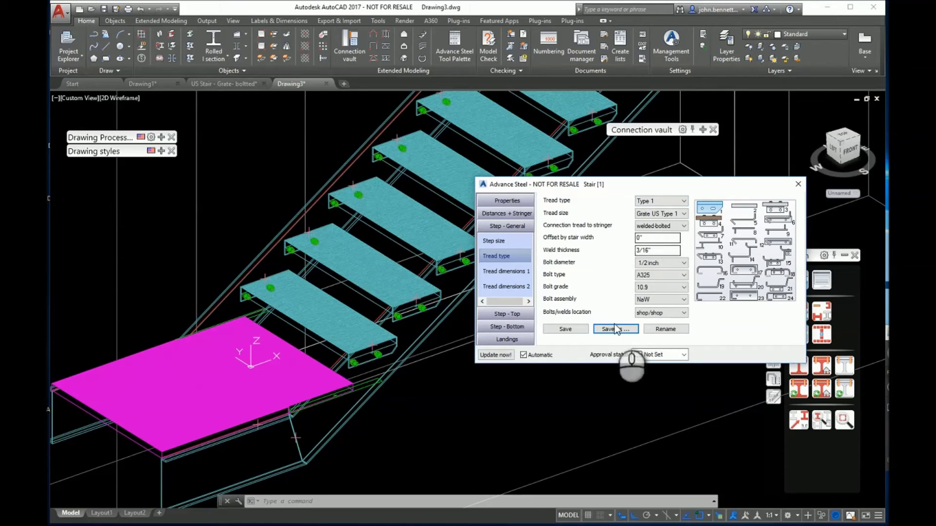
# Step: Check the available tread sizes and review both sets of tread dimensions for Grate US Type 1
pyautogui.click(683, 215)
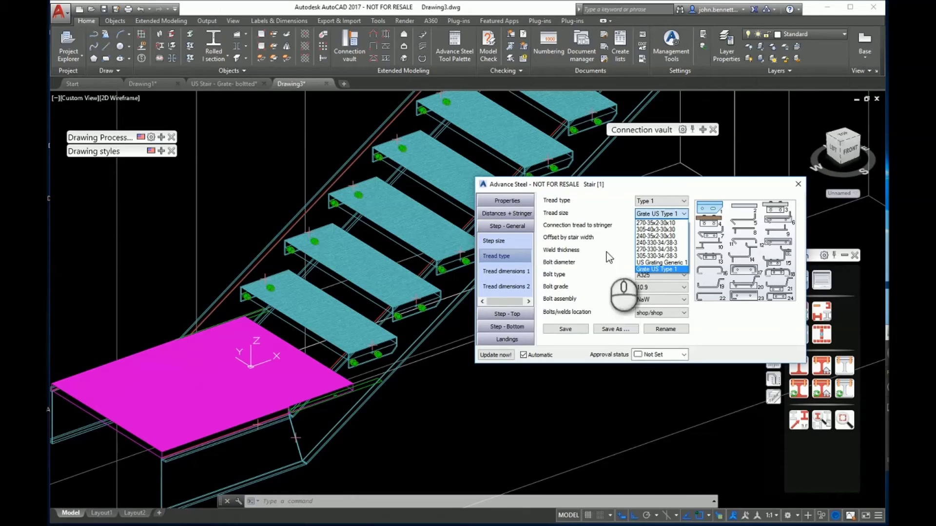
pyautogui.click(633, 190)
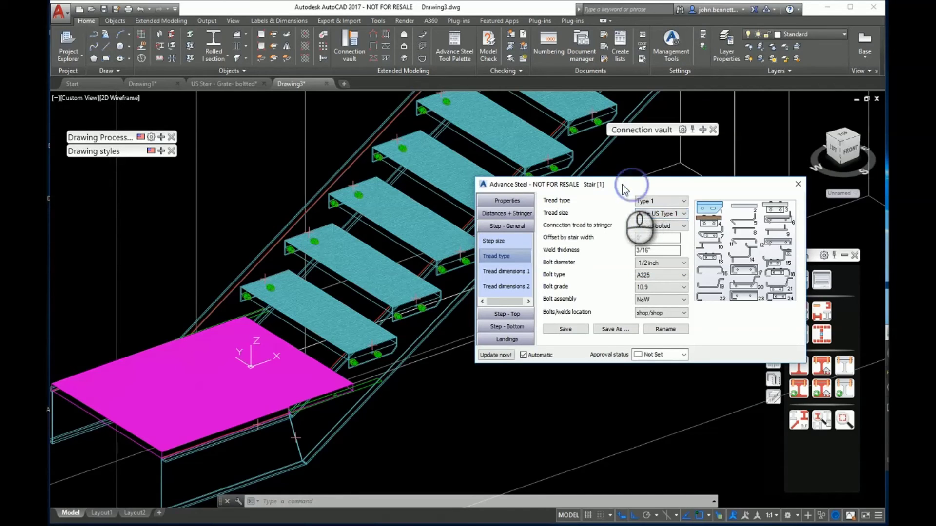
pyautogui.click(493, 271)
pyautogui.click(502, 285)
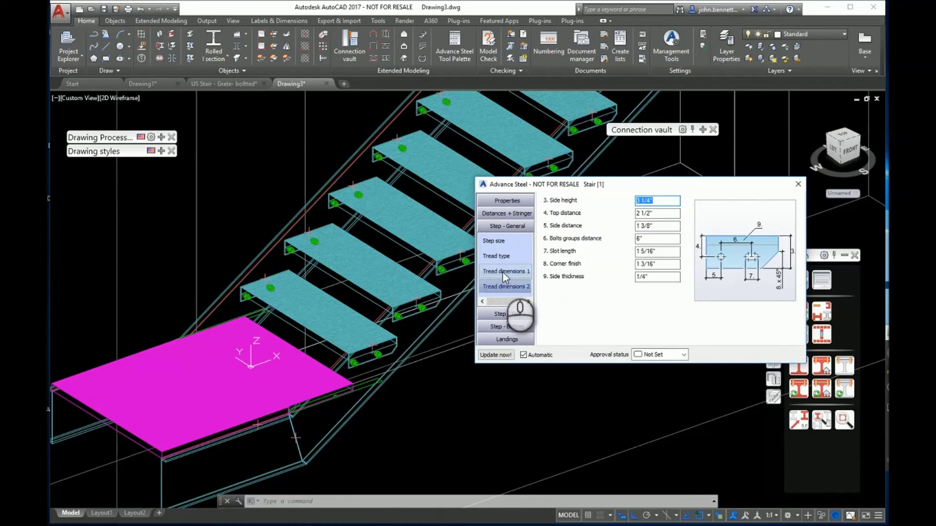
pyautogui.click(502, 271)
pyautogui.click(499, 257)
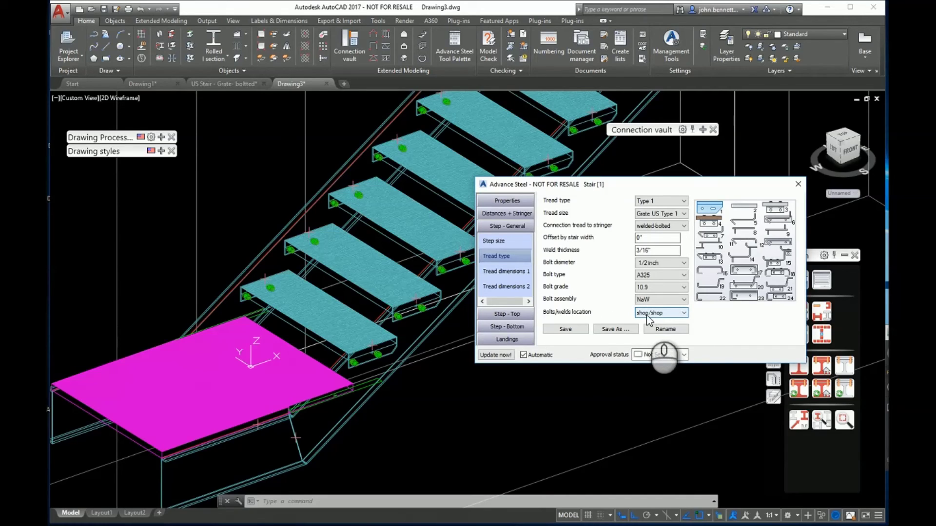
# Step: Set the treads' bolts/welds location to site/shop, save the tread size, and close the stair properties
pyautogui.click(682, 313)
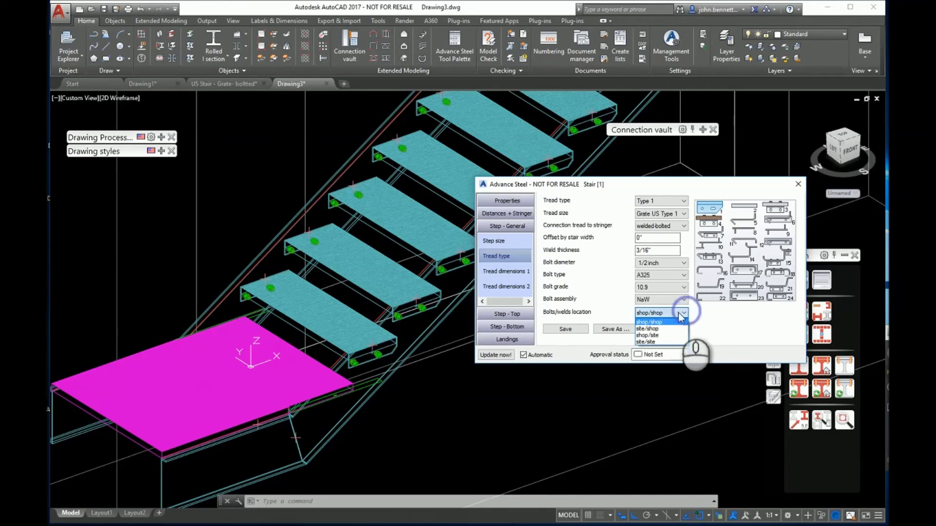
pyautogui.click(642, 329)
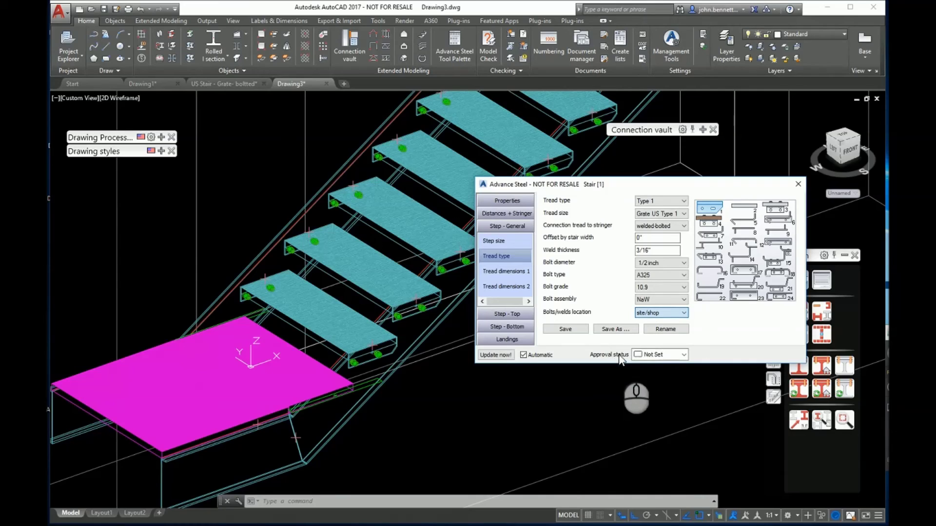
pyautogui.click(571, 330)
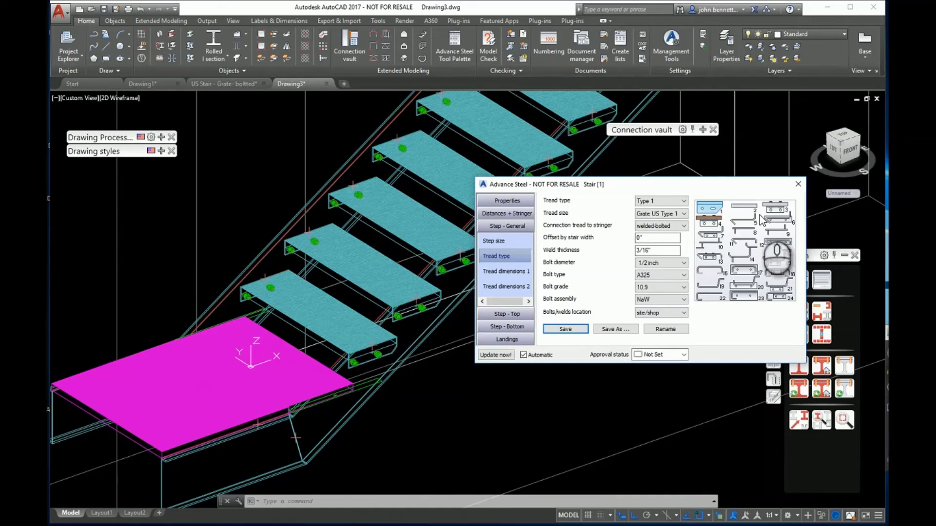
pyautogui.click(797, 185)
# Step: Highlight the assembly connected to the stair's far stringer to check which parts it includes
pyautogui.click(824, 367)
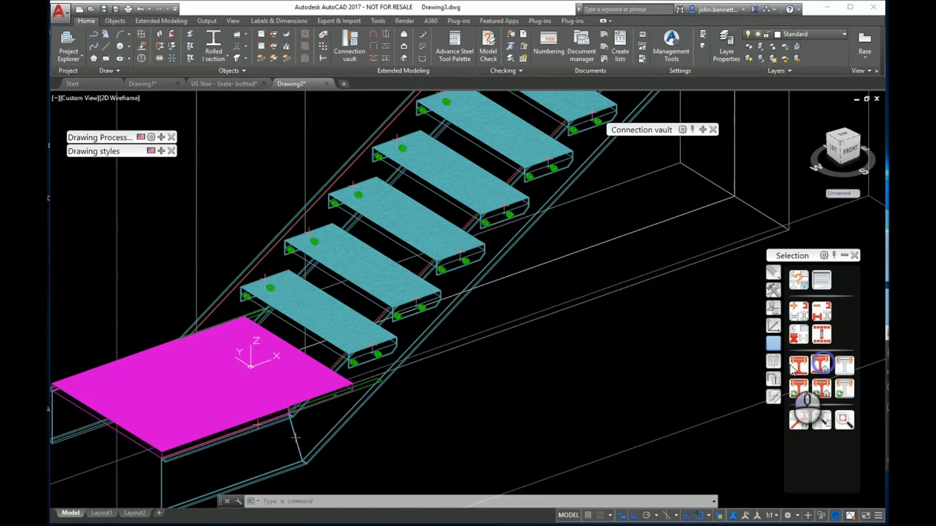
pyautogui.press('Return')
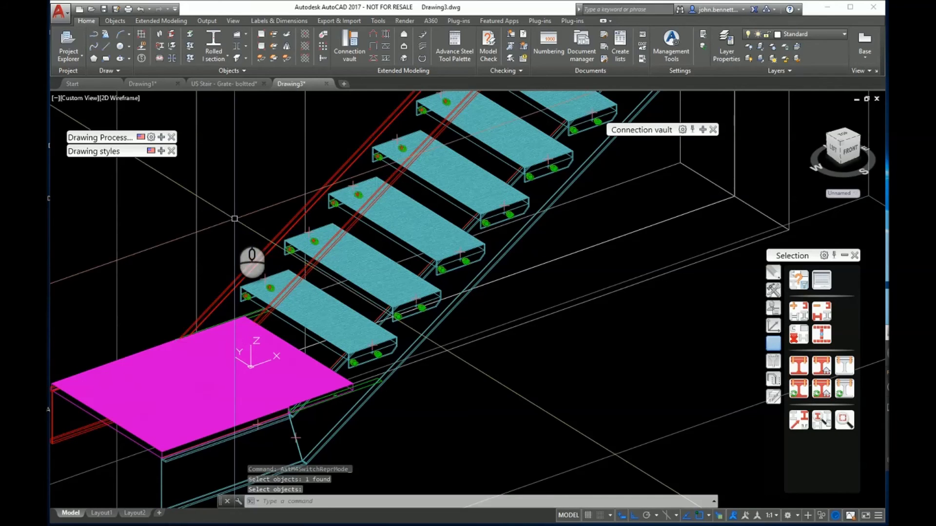
pyautogui.scroll(-3, 236, 224)
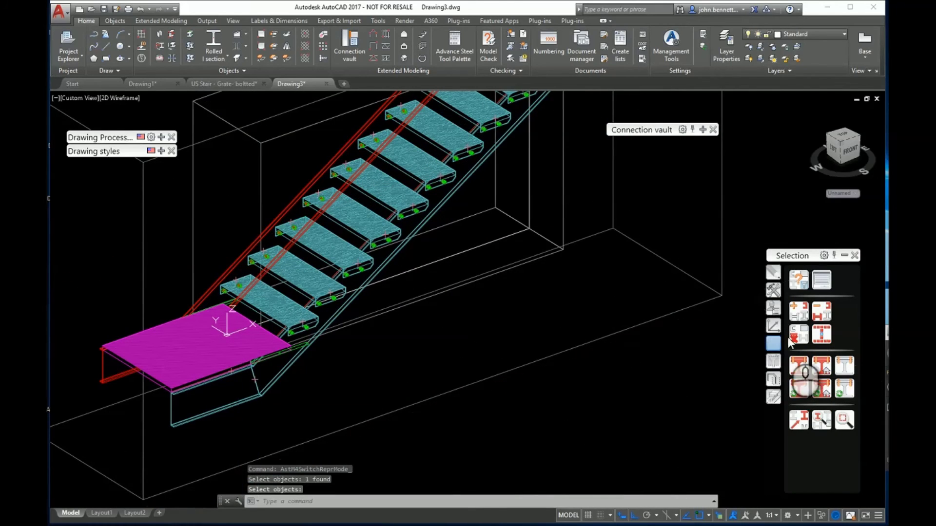
# Step: Highlight the assembly connected to the near stringer, inspect it against the whole stair, and clear the highlighting
pyautogui.click(821, 389)
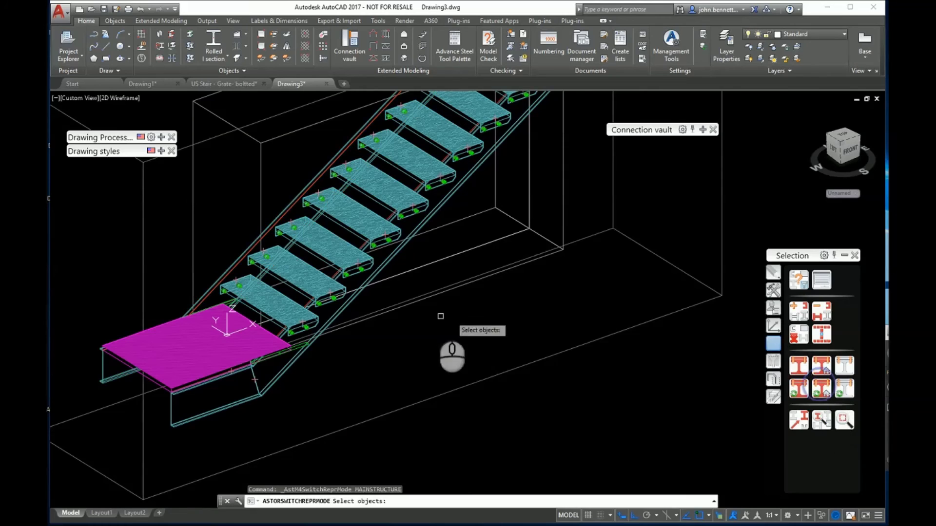
pyautogui.click(388, 259)
pyautogui.press('Return')
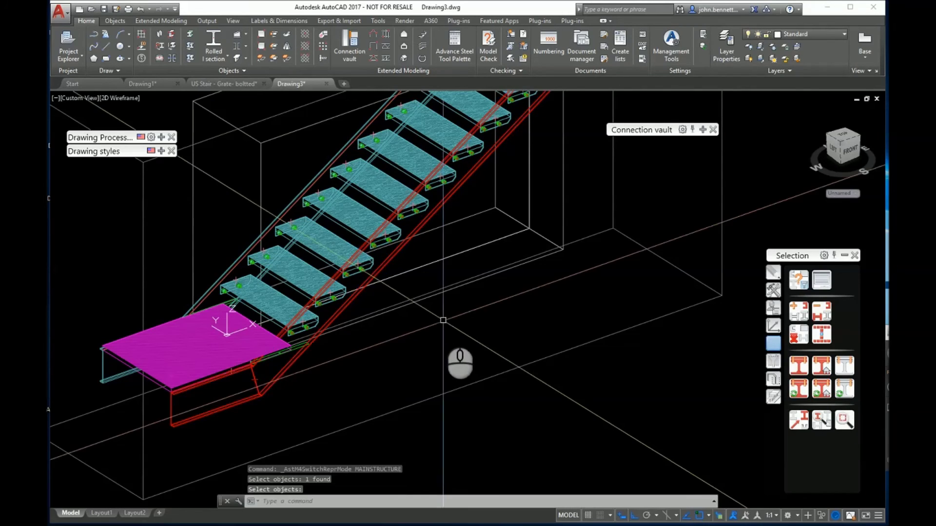
pyautogui.scroll(3, 446, 294)
pyautogui.scroll(-3, 445, 294)
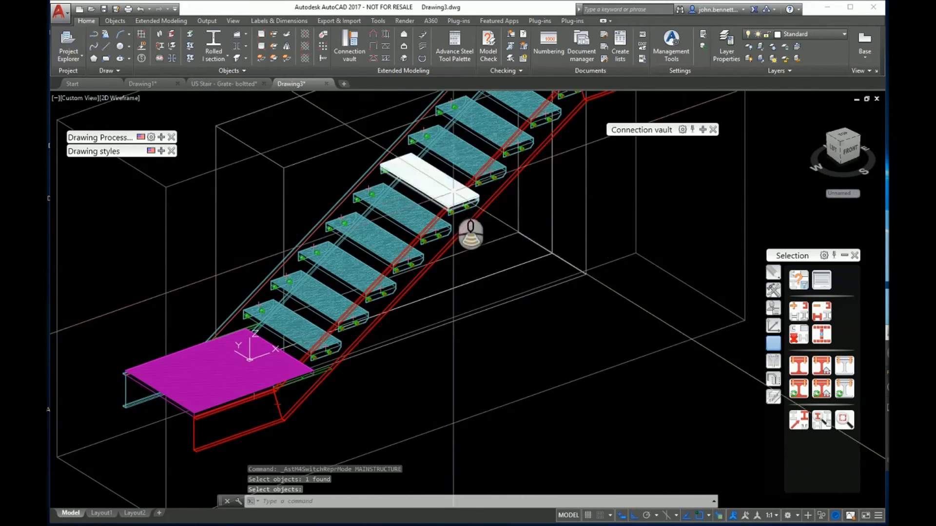
pyautogui.scroll(-2, 575, 161)
pyautogui.scroll(2, 319, 321)
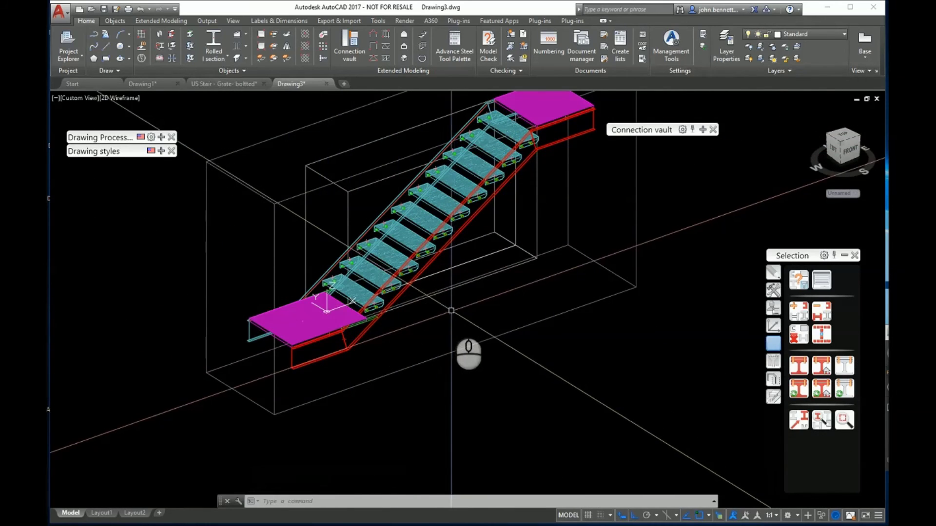
pyautogui.moveTo(451, 311); pyautogui.dragTo(431, 324, button='middle')
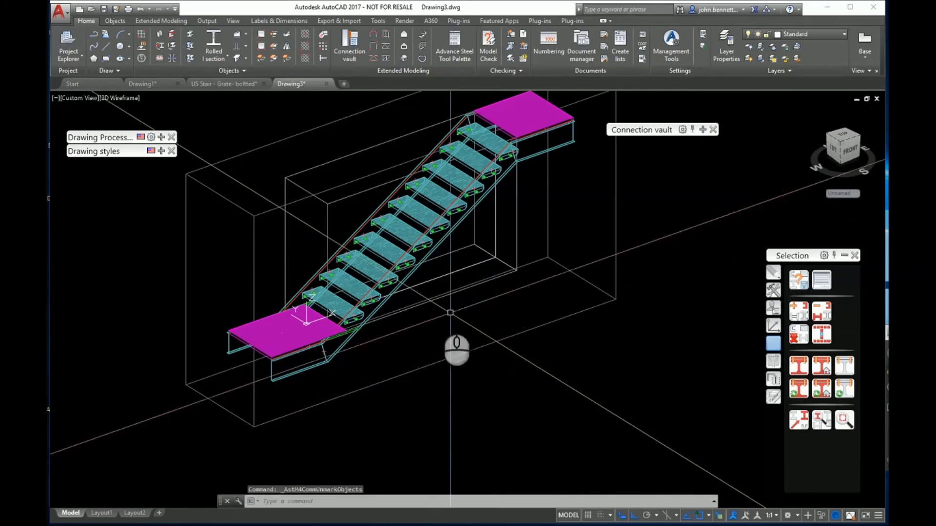
pyautogui.click(799, 335)
pyautogui.moveTo(424, 308); pyautogui.dragTo(448, 349, button='middle')
pyautogui.keyDown('shift'); pyautogui.moveTo(398, 392); pyautogui.dragTo(326, 293, button='middle'); pyautogui.keyUp('shift')
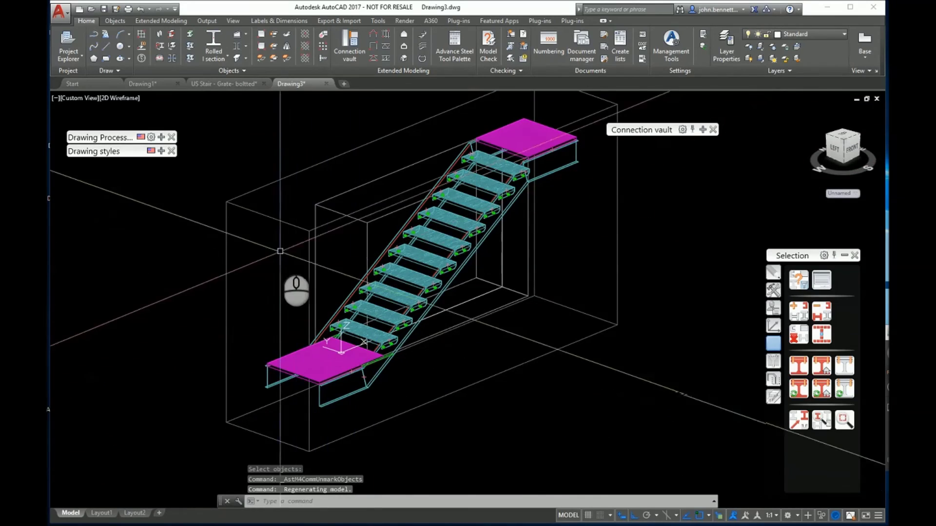
# Step: Reopen the stair's properties from its bounding box and save the current values as a new library entry
pyautogui.click(272, 219)
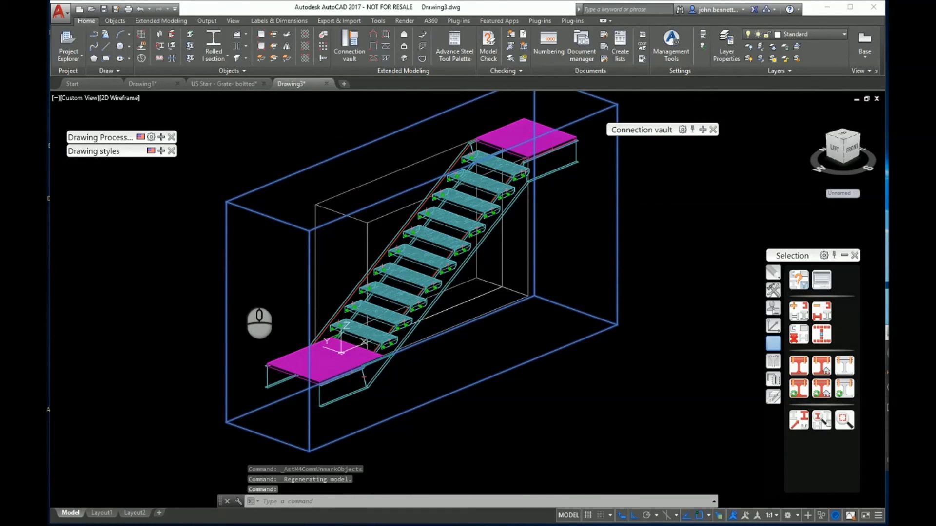
pyautogui.click(485, 232)
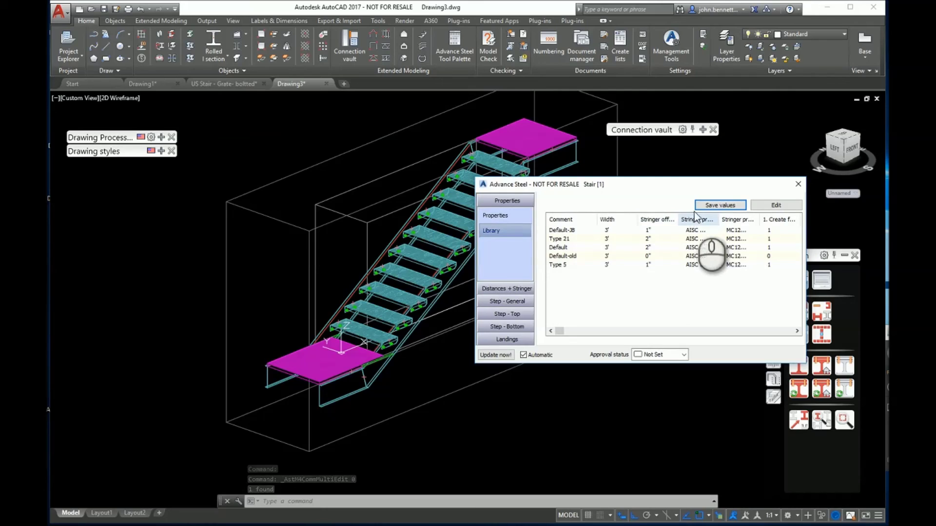
pyautogui.click(716, 206)
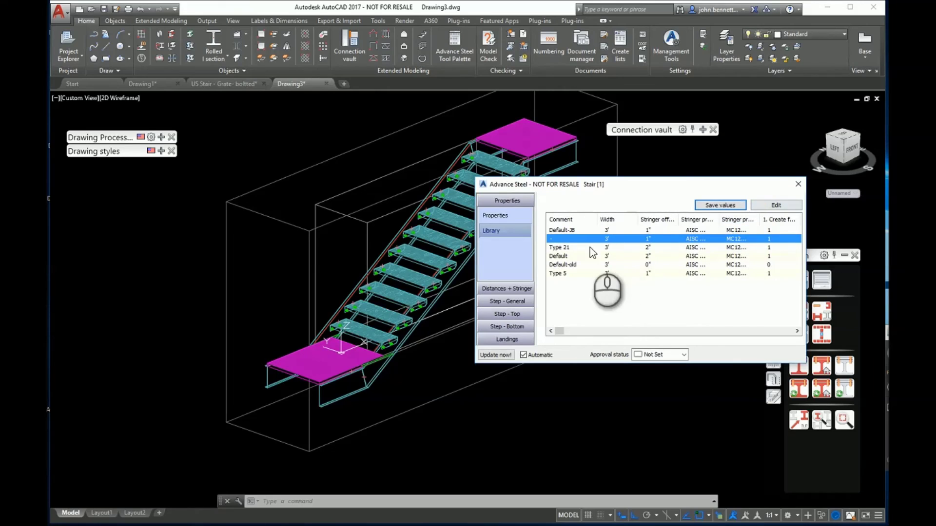
# Step: Open the stair library for editing and name the newly saved entry "Default"
pyautogui.click(771, 205)
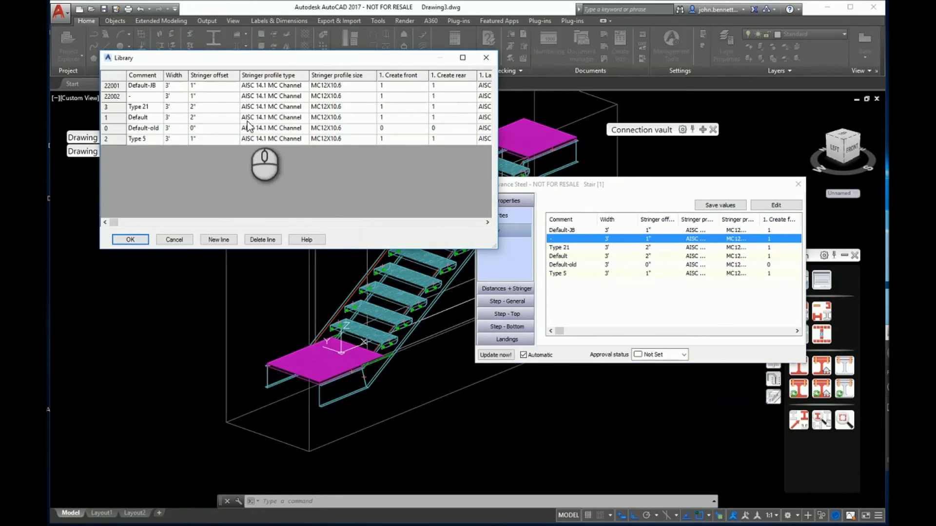
pyautogui.moveTo(259, 61); pyautogui.dragTo(286, 141)
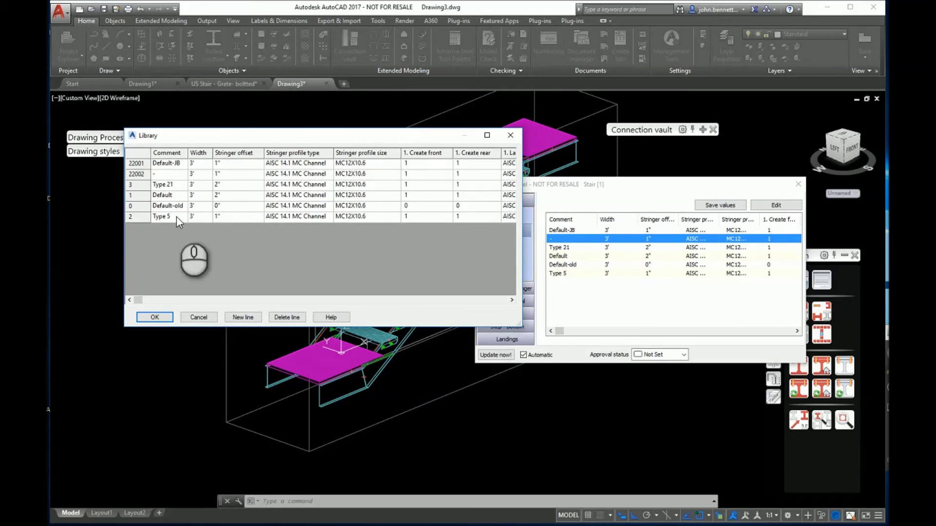
pyautogui.click(162, 165)
pyautogui.click(158, 173)
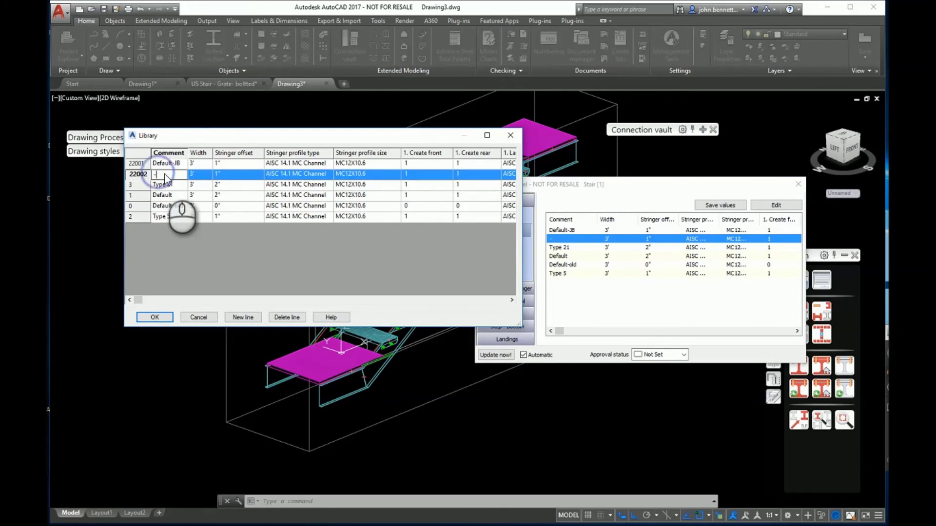
pyautogui.write('DEfault')
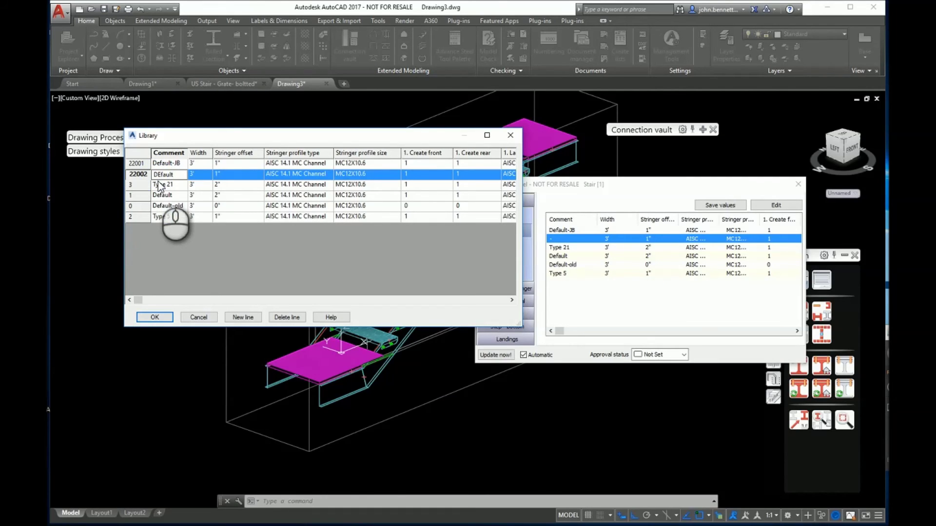
pyautogui.write('e')
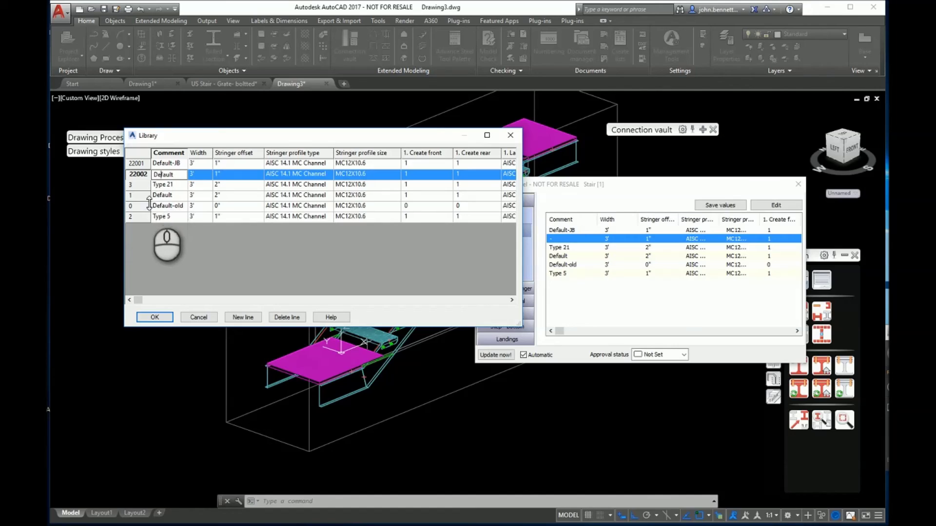
# Step: Rename the older Default library entry with the 2" stringer offset as "Default-old2" and reselect the new Default entry
pyautogui.click(174, 195)
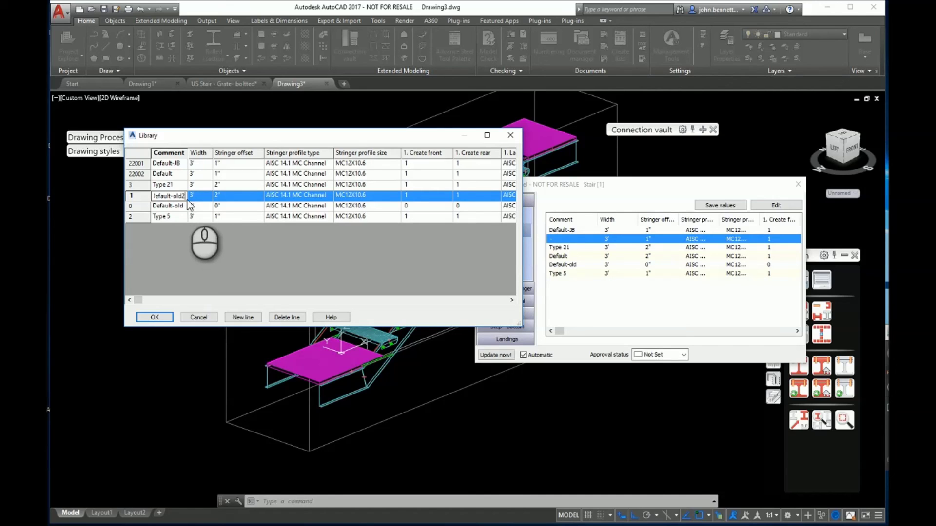
pyautogui.click(175, 174)
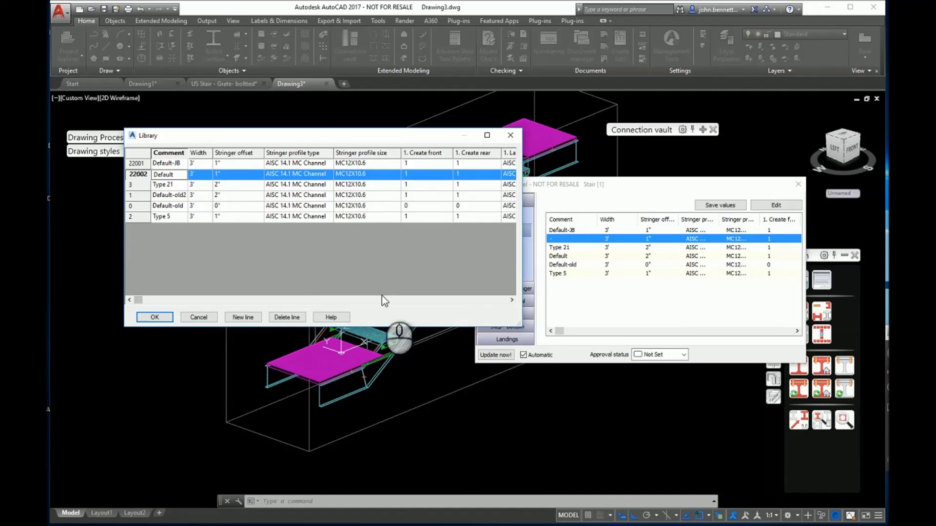
pyautogui.click(511, 300)
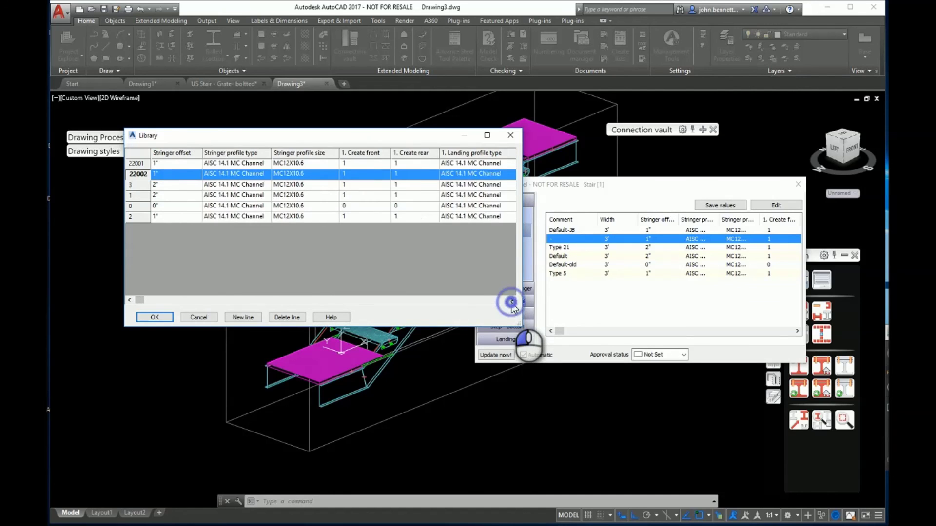
# Step: Examine the new Default library entry's parameter columns, from the stringer profiles through the step bolt and Sheet7 settings
pyautogui.moveTo(511, 300); pyautogui.dragTo(511, 302)
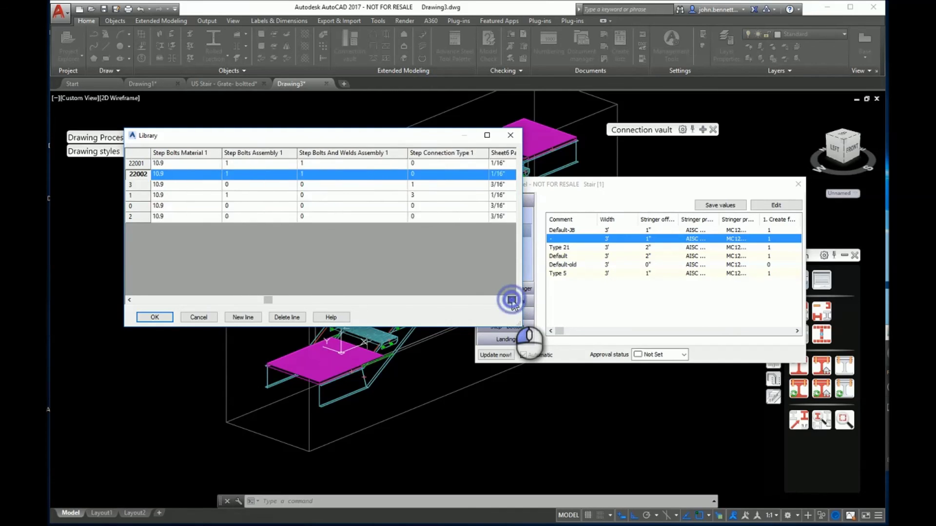
pyautogui.click(511, 300)
pyautogui.click(512, 300)
pyautogui.click(511, 301)
pyautogui.click(512, 300)
pyautogui.click(511, 300)
pyautogui.click(511, 301)
pyautogui.click(511, 300)
pyautogui.click(511, 301)
pyautogui.click(511, 300)
pyautogui.click(511, 300)
pyautogui.click(512, 301)
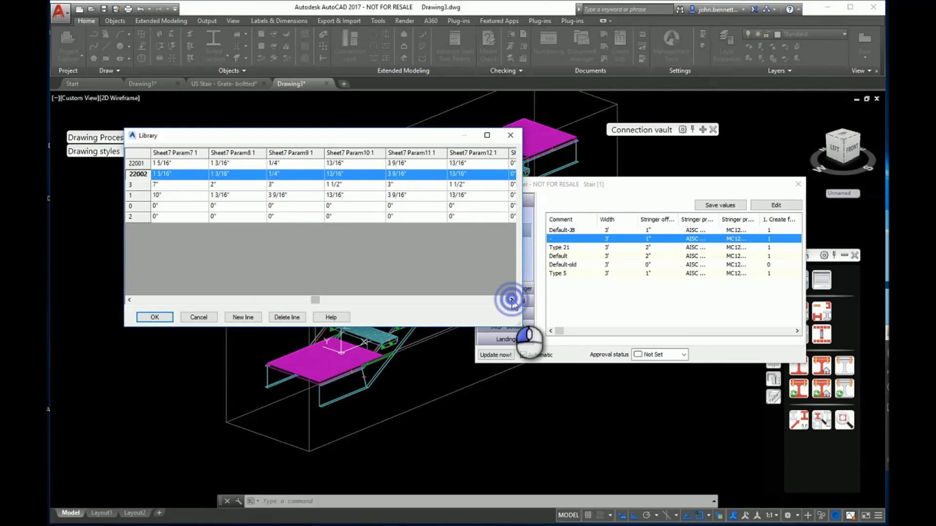
pyautogui.click(512, 301)
pyautogui.click(512, 300)
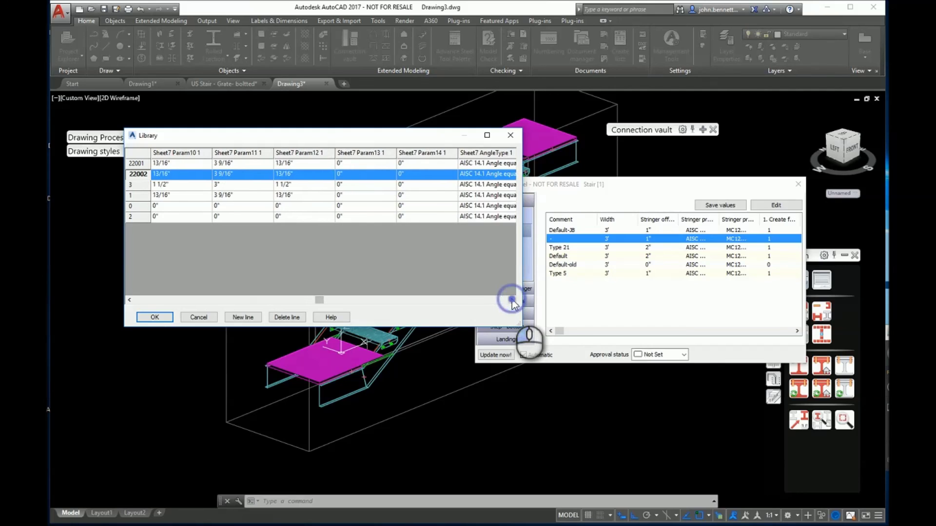
# Step: Accept the renamed stair library entries and close the stair's properties
pyautogui.click(151, 320)
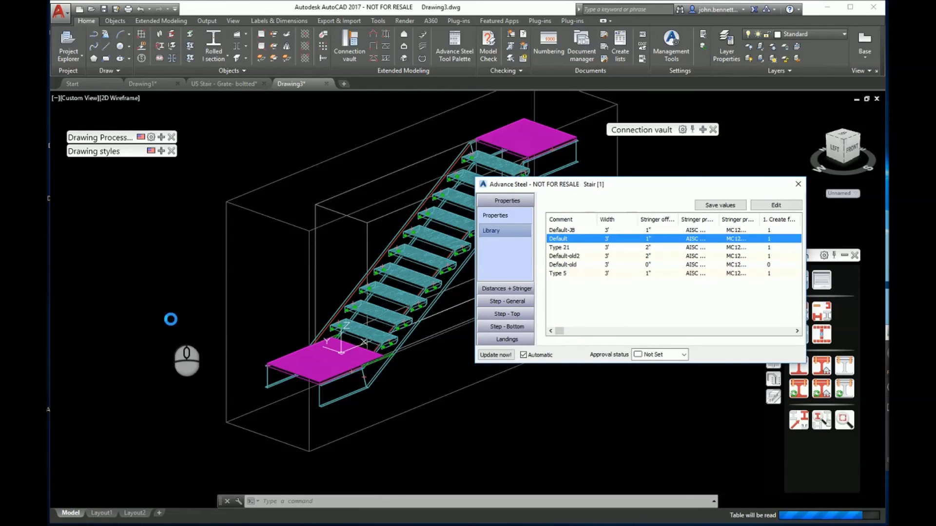
pyautogui.click(797, 185)
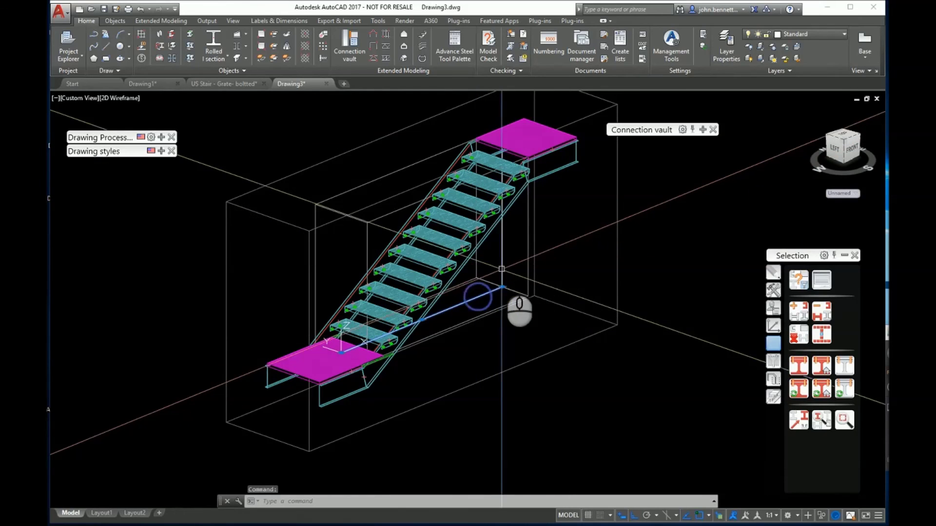
# Step: Copy the stair's horizontal and vertical guide lines to an empty area beside the existing stair
pyautogui.click(502, 268)
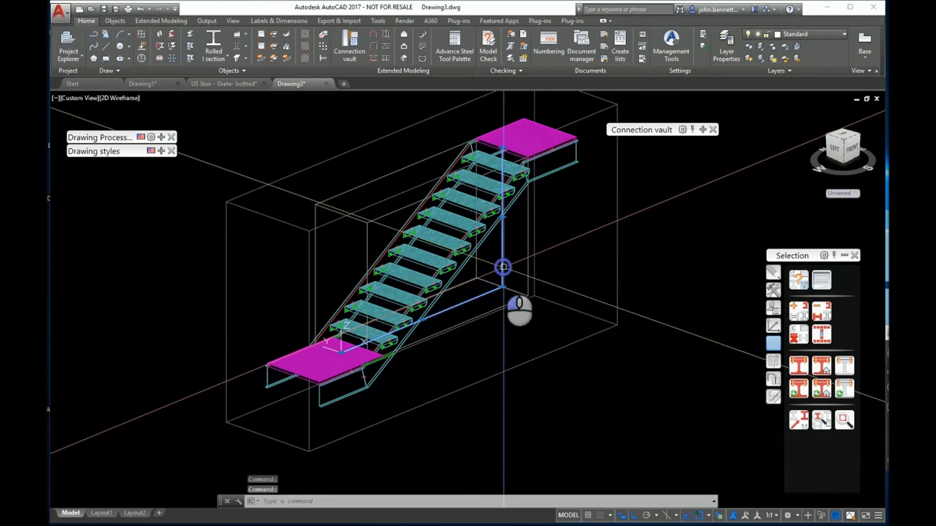
pyautogui.rightClick(134, 302)
pyautogui.click(181, 147)
pyautogui.scroll(-4, 278, 300)
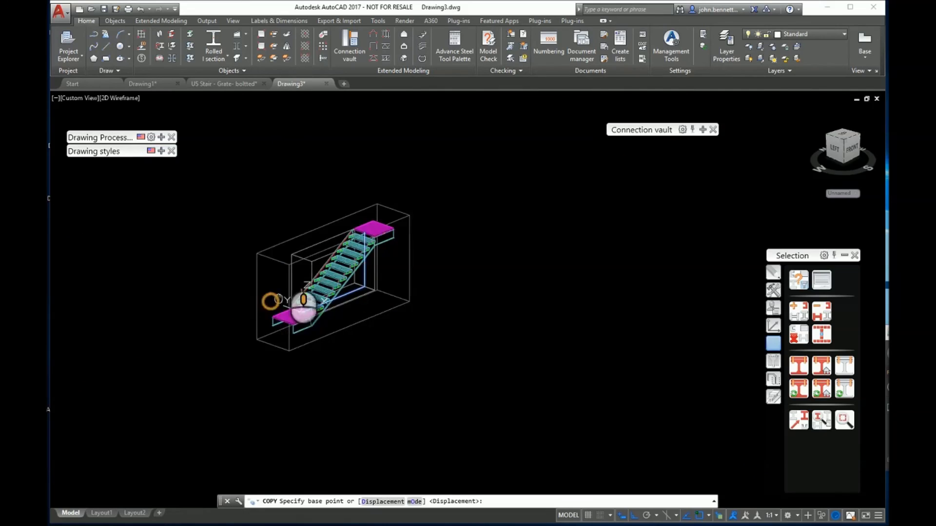
pyautogui.moveTo(278, 298); pyautogui.dragTo(282, 237, button='middle')
pyautogui.click(232, 301)
pyautogui.click(385, 366)
pyautogui.rightClick(366, 358)
pyautogui.click(382, 360)
# Step: Create a second stair by start and end point on the copied guide lines with middle alignment, and inspect its treads and landings
pyautogui.moveTo(407, 304); pyautogui.dragTo(335, 319, button='middle')
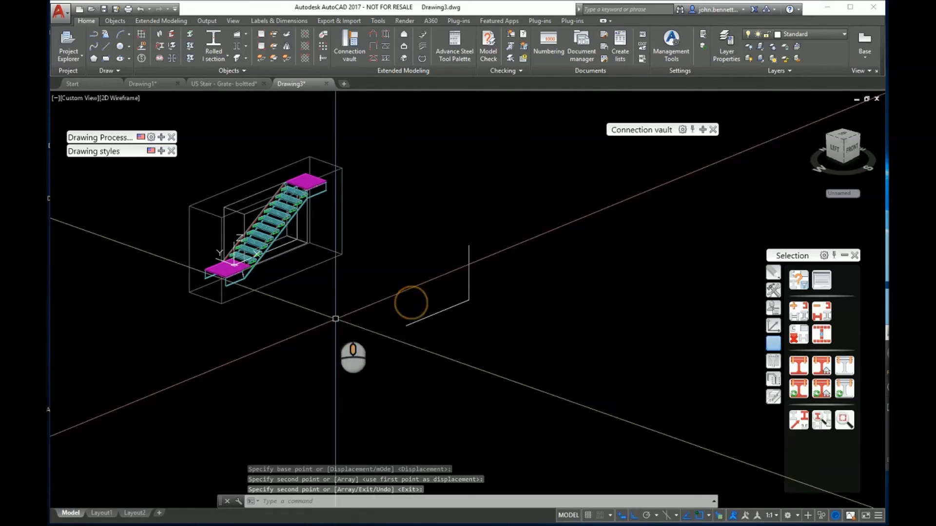
pyautogui.click(422, 34)
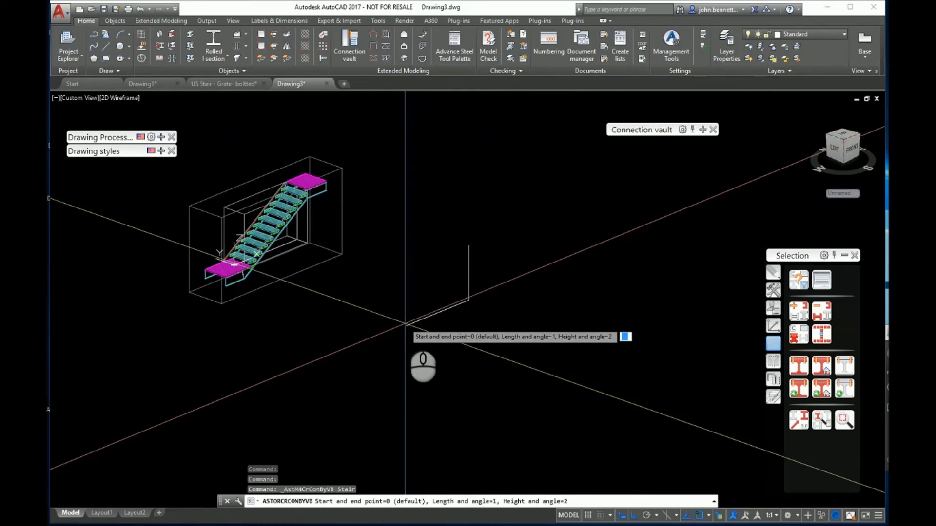
pyautogui.press('Return')
pyautogui.click(407, 325)
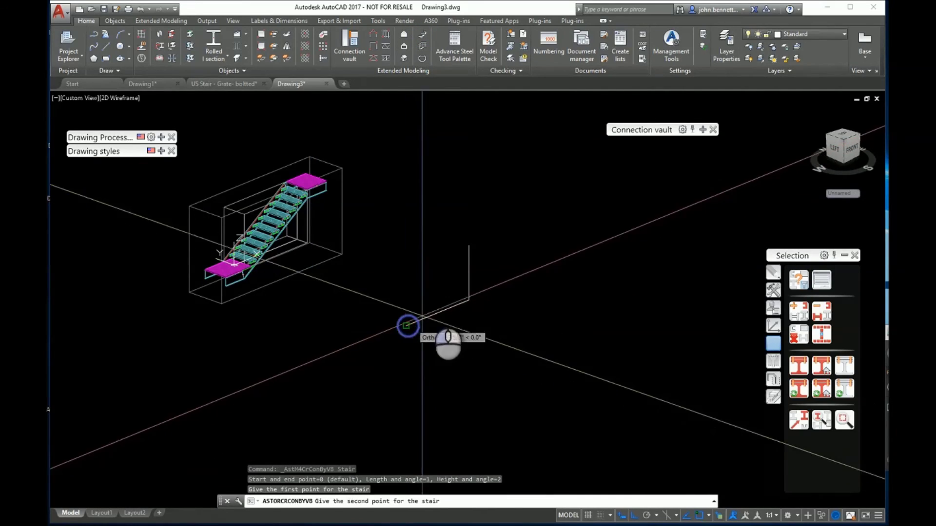
pyautogui.click(467, 247)
pyautogui.press('Return')
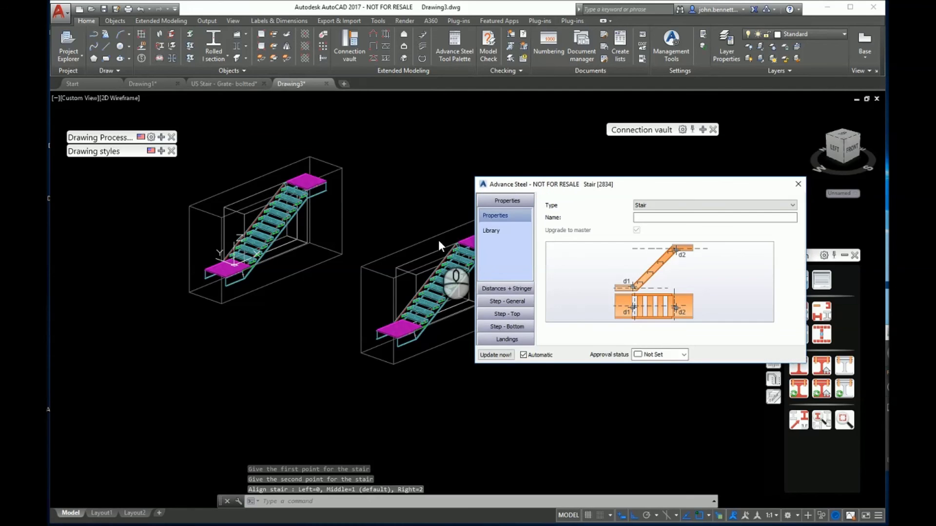
pyautogui.scroll(8, 407, 378)
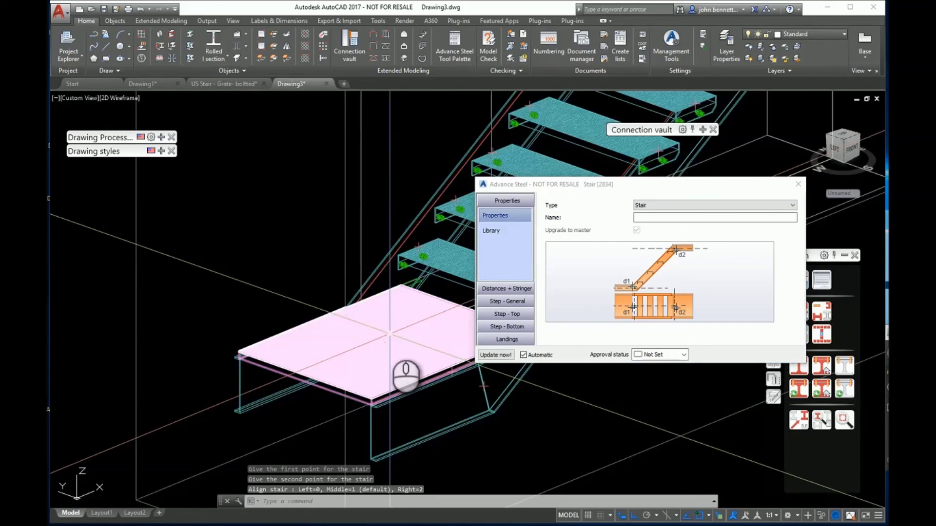
pyautogui.scroll(-8, 296, 388)
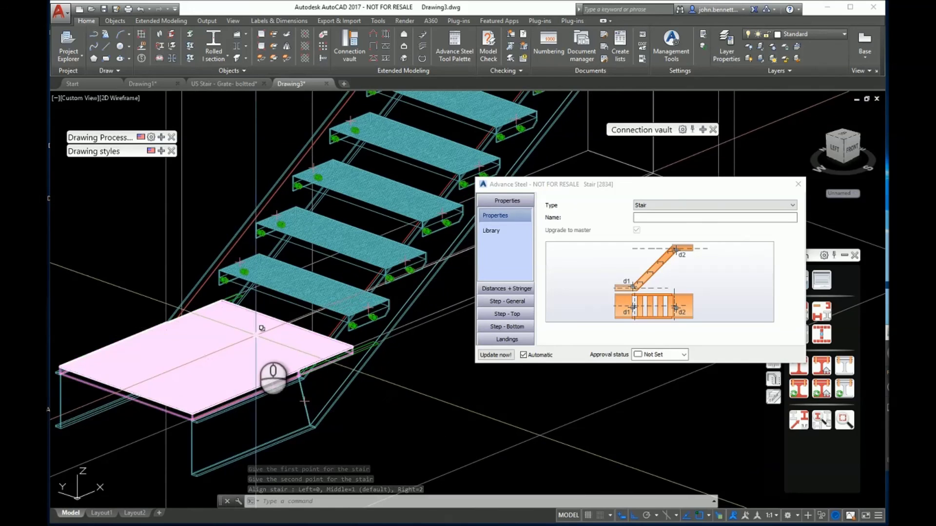
pyautogui.moveTo(265, 354); pyautogui.dragTo(293, 288, button='middle')
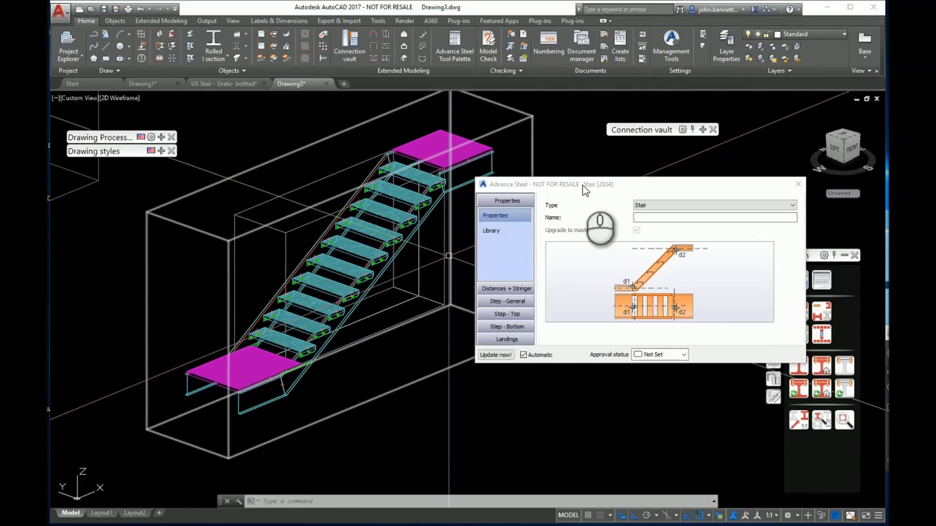